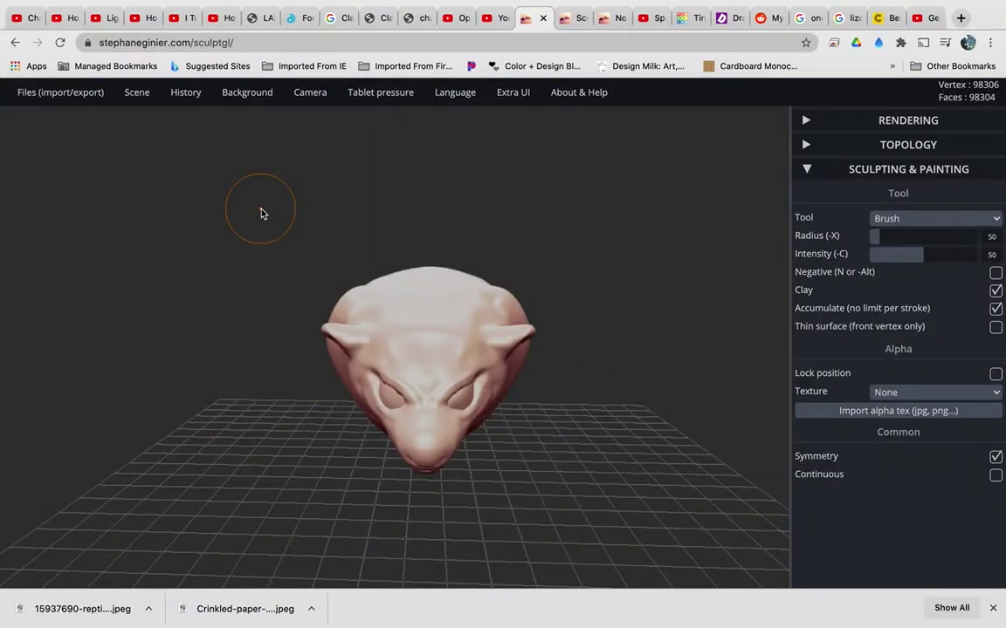
# - Add a sphere to the scene and move it sideways along the X axis until it stands clear of the existing creature
pyautogui.press('Right')
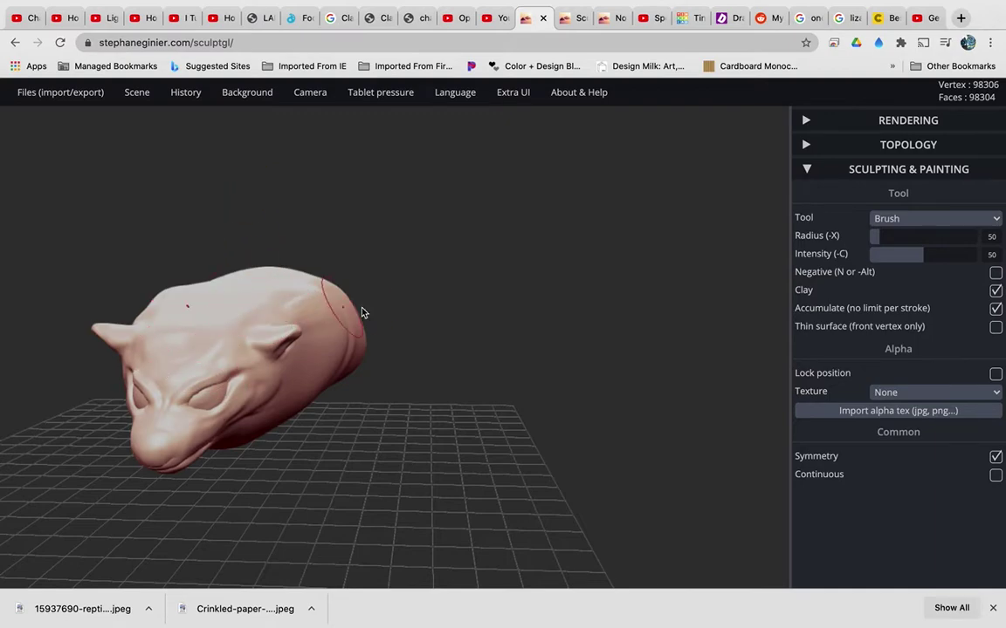
pyautogui.moveTo(429, 420)
pyautogui.mouseDown()
pyautogui.moveTo(299, 395)
pyautogui.moveTo(436, 404)
pyautogui.moveTo(427, 420)
pyautogui.mouseUp()
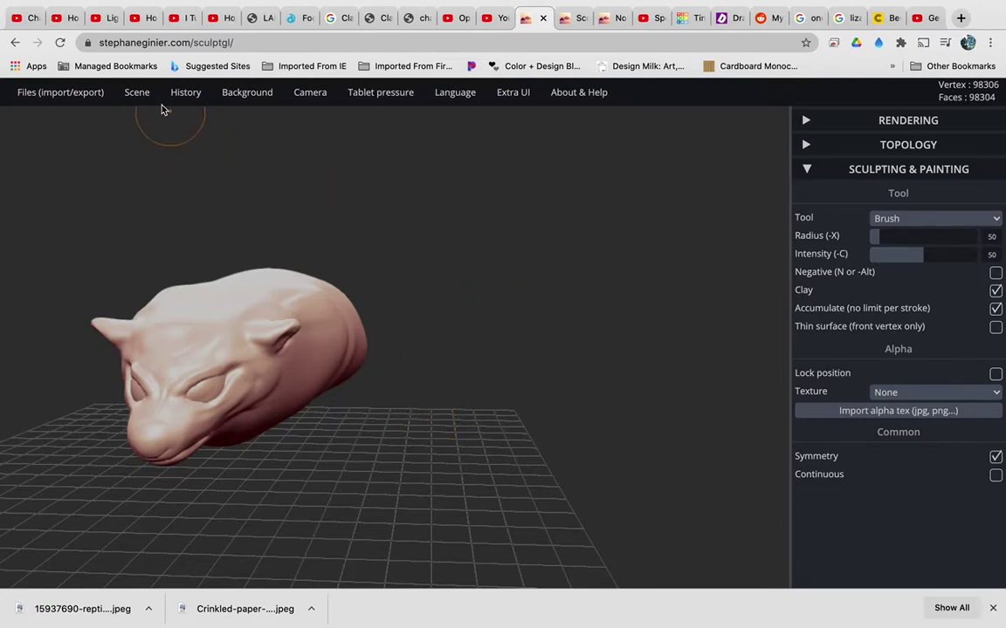
pyautogui.moveTo(129, 90)
pyautogui.click(161, 137)
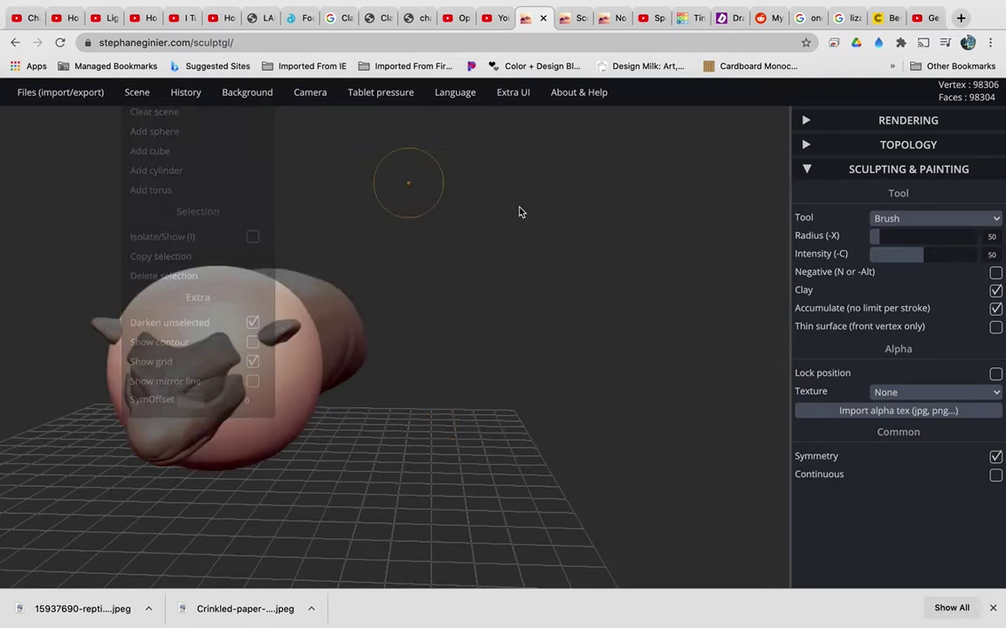
pyautogui.press('e')
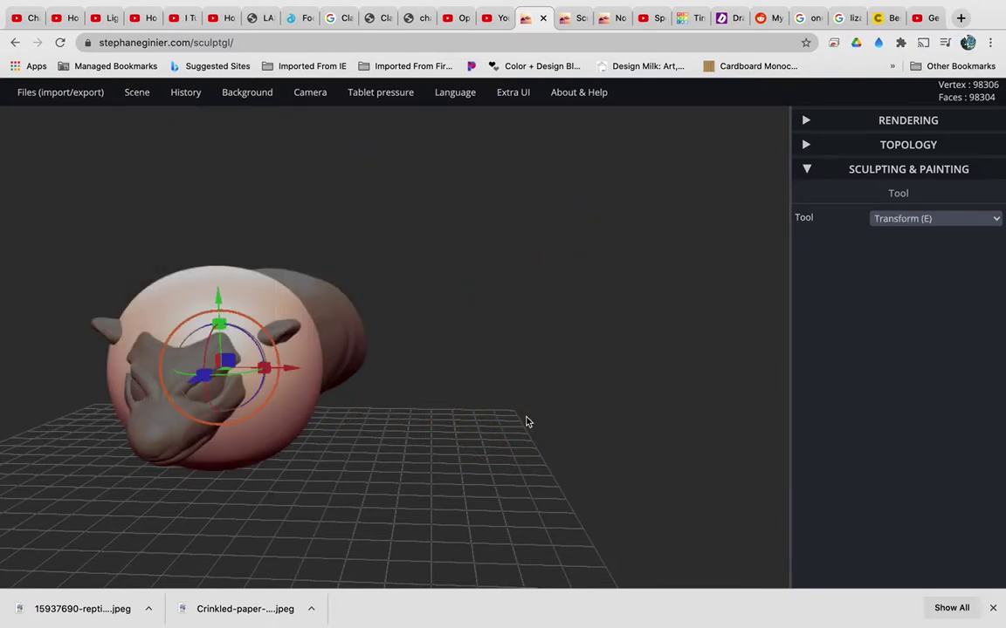
pyautogui.moveTo(289, 370); pyautogui.dragTo(657, 386)
pyautogui.moveTo(732, 307)
pyautogui.mouseDown()
pyautogui.moveTo(686, 306)
pyautogui.moveTo(730, 294)
pyautogui.moveTo(720, 298)
pyautogui.mouseUp()
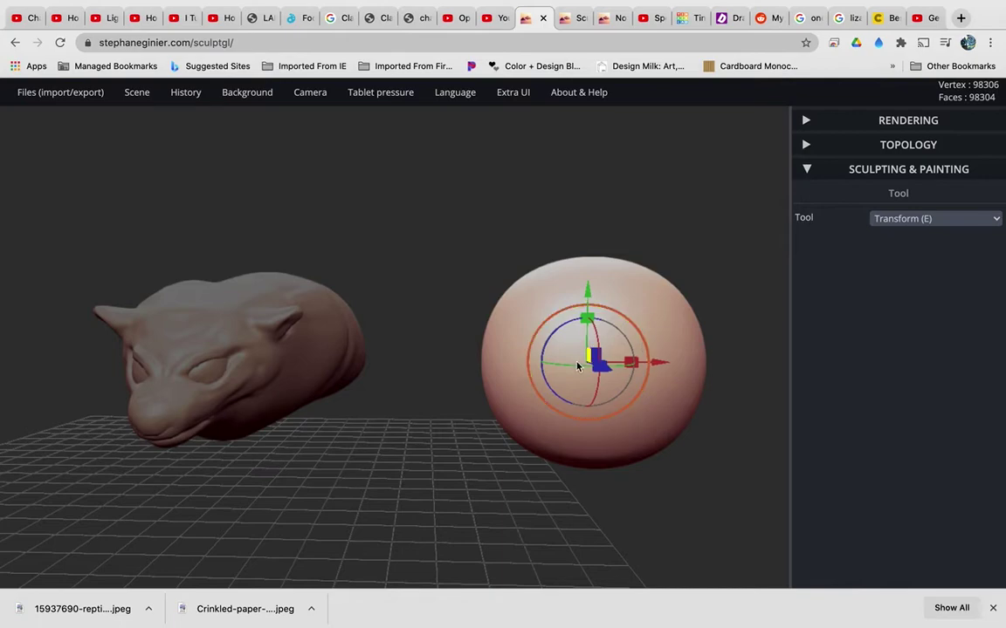
# - Sculpt a brow ridge, muzzle and eye sockets on the front of the sphere using the Brush tool at radius 50, intensity 50
pyautogui.press('shift')
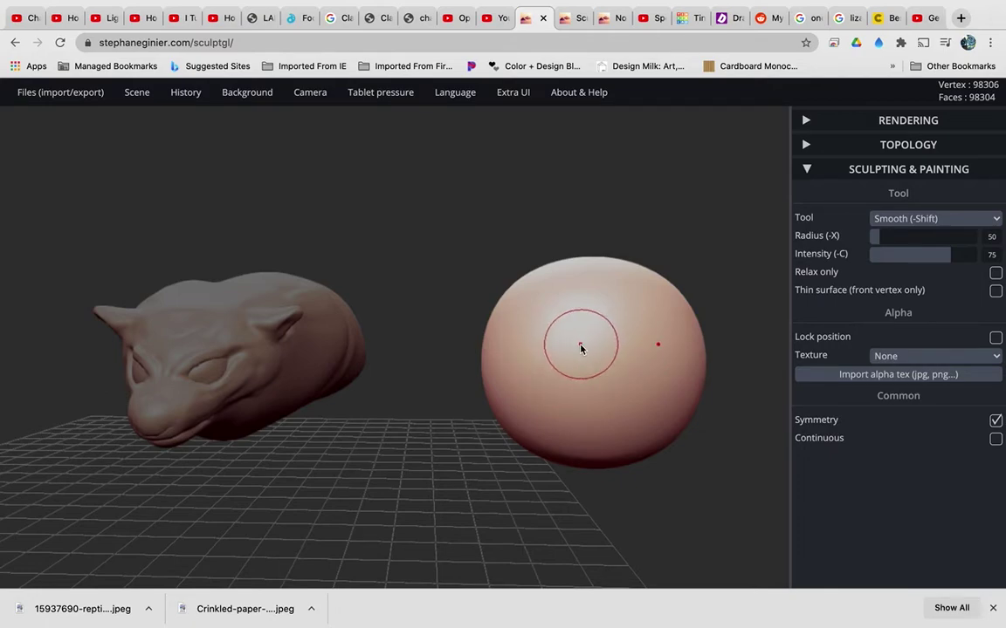
pyautogui.press('2')
pyautogui.press('1')
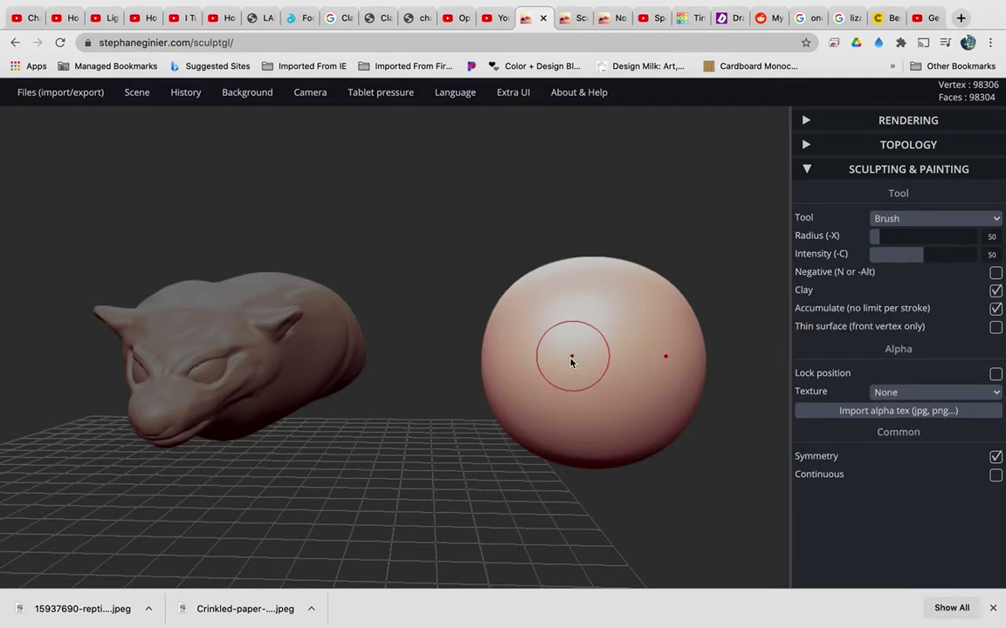
pyautogui.moveTo(567, 361)
pyautogui.mouseDown(button='right')
pyautogui.moveTo(589, 364)
pyautogui.moveTo(566, 361)
pyautogui.mouseUp(button='right')
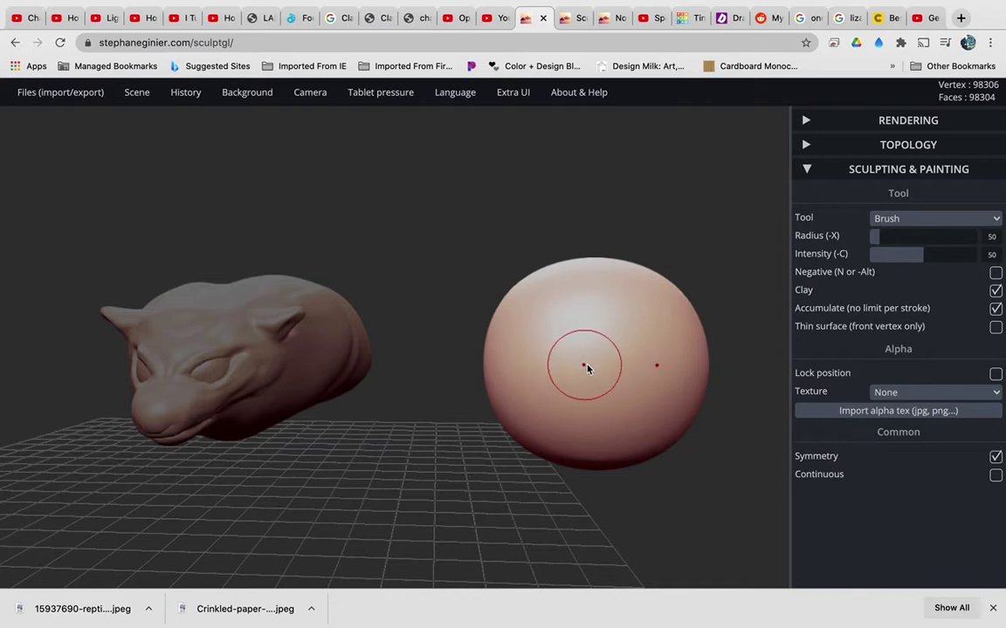
pyautogui.moveTo(590, 368)
pyautogui.mouseDown()
pyautogui.moveTo(600, 364)
pyautogui.moveTo(559, 352)
pyautogui.moveTo(609, 370)
pyautogui.moveTo(626, 410)
pyautogui.moveTo(563, 360)
pyautogui.moveTo(545, 401)
pyautogui.moveTo(590, 450)
pyautogui.moveTo(542, 388)
pyautogui.moveTo(559, 397)
pyautogui.moveTo(532, 402)
pyautogui.moveTo(607, 421)
pyautogui.moveTo(604, 397)
pyautogui.moveTo(539, 361)
pyautogui.mouseUp()
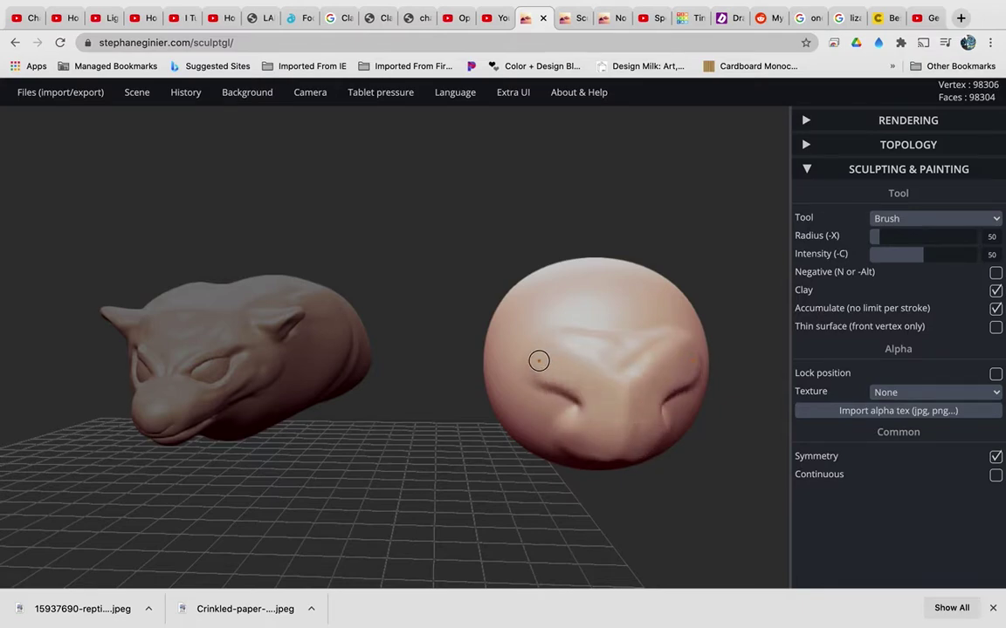
# - Build up a rounded nose at the tip of the muzzle with the Inflate tool at radius 50, intensity 30
pyautogui.moveTo(696, 467)
pyautogui.mouseDown()
pyautogui.moveTo(620, 453)
pyautogui.moveTo(478, 397)
pyautogui.moveTo(559, 401)
pyautogui.moveTo(583, 421)
pyautogui.moveTo(597, 454)
pyautogui.mouseUp()
pyautogui.press('2')
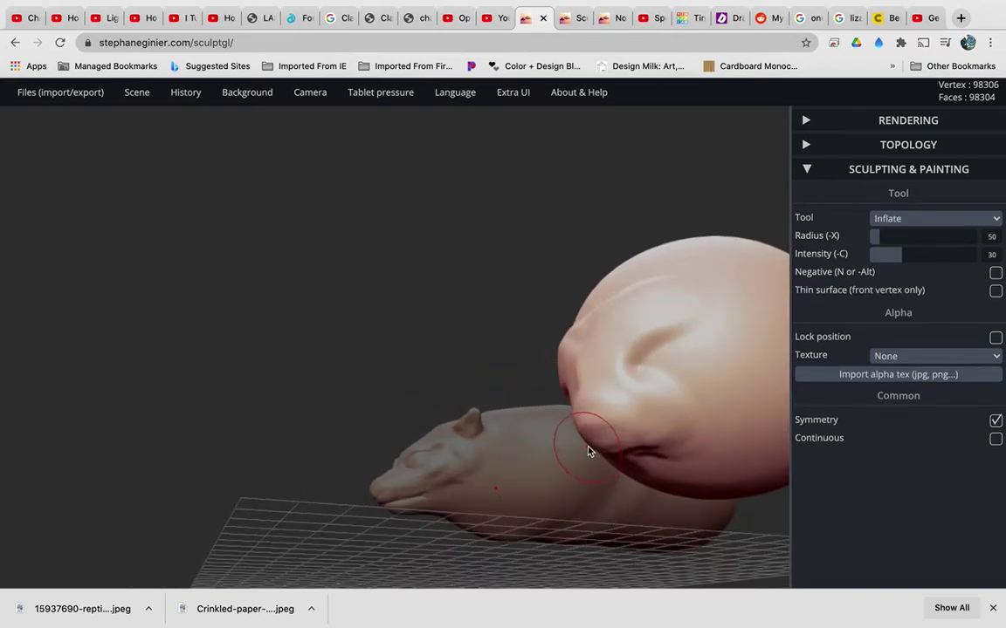
pyautogui.moveTo(588, 402)
pyautogui.mouseDown()
pyautogui.moveTo(602, 397)
pyautogui.moveTo(524, 375)
pyautogui.moveTo(520, 397)
pyautogui.moveTo(509, 349)
pyautogui.mouseUp()
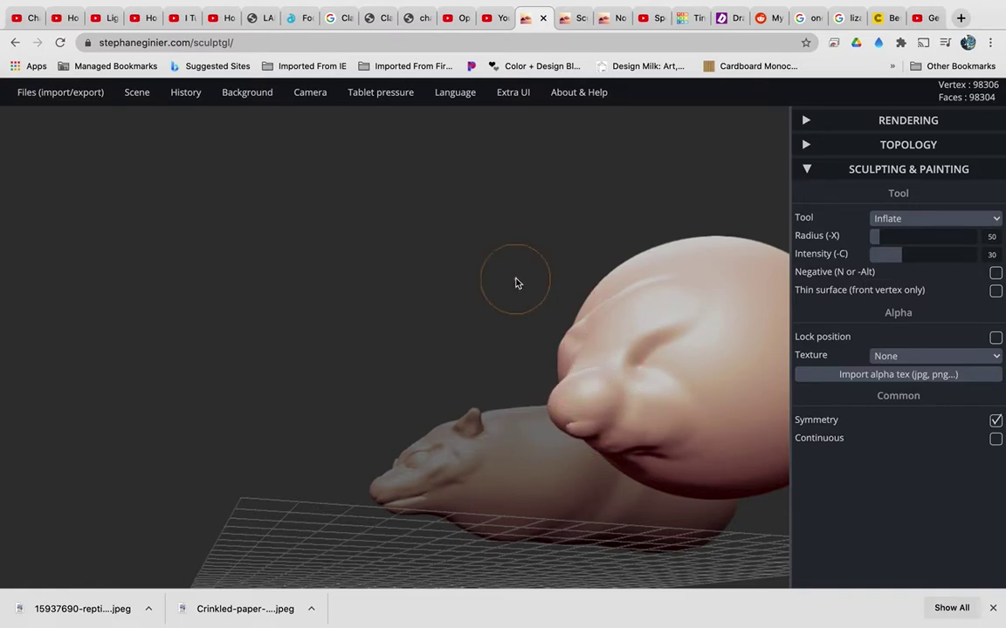
# - Pull the rounded nose forward into a snout with the Drag tool at radius 150
pyautogui.moveTo(457, 239); pyautogui.dragTo(524, 301)
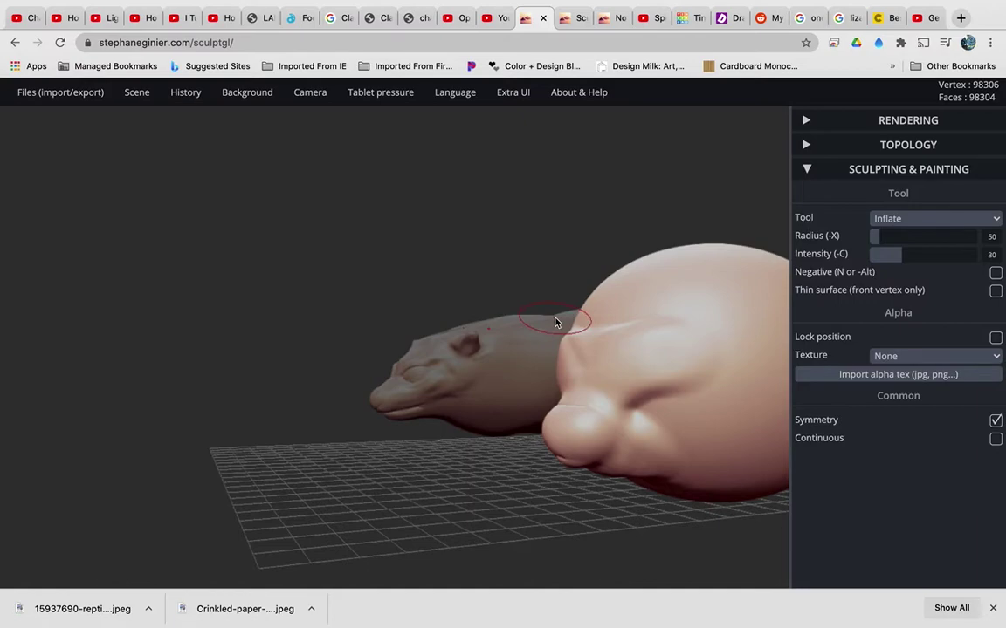
pyautogui.press('7')
pyautogui.press('8')
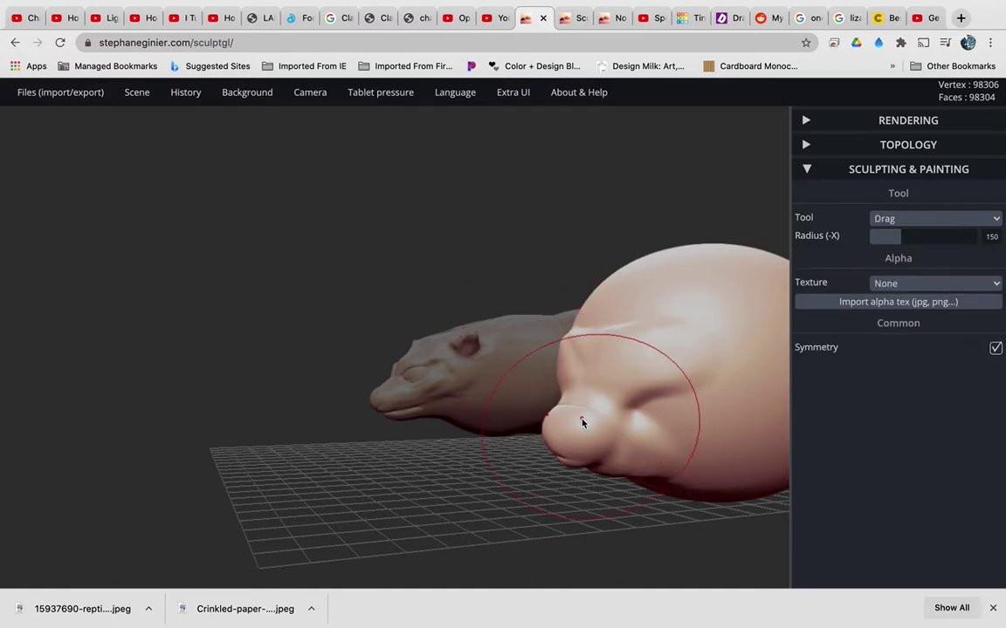
pyautogui.moveTo(564, 427)
pyautogui.mouseDown()
pyautogui.moveTo(522, 433)
pyautogui.moveTo(538, 426)
pyautogui.mouseUp()
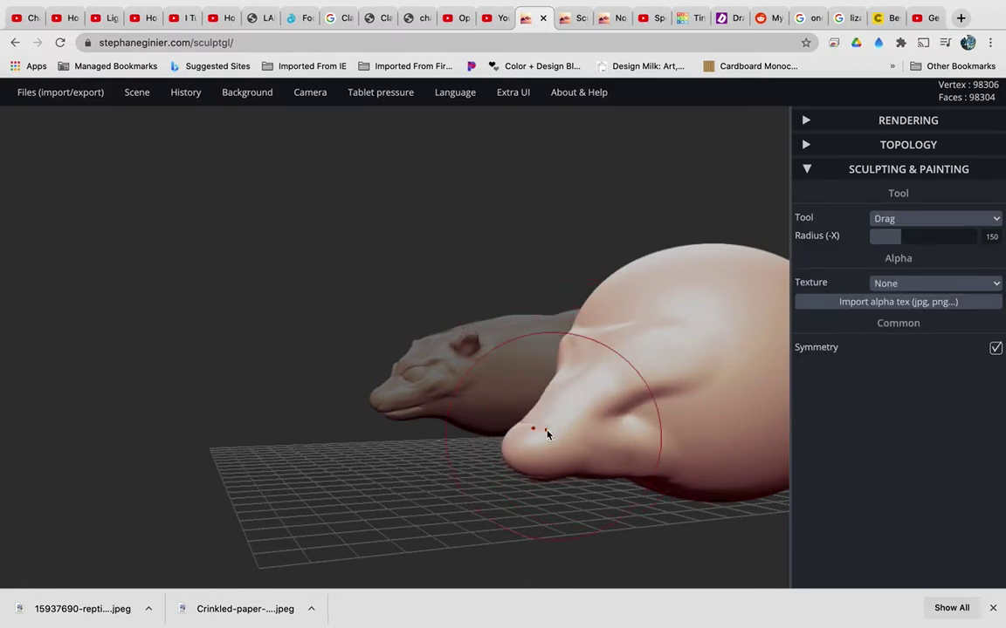
pyautogui.moveTo(593, 365)
pyautogui.mouseDown()
pyautogui.moveTo(549, 366)
pyautogui.moveTo(592, 363)
pyautogui.mouseUp()
# - Enlarge the Drag radius to 244, stretch the snout farther forward and lower the top of the head
pyautogui.press('x')
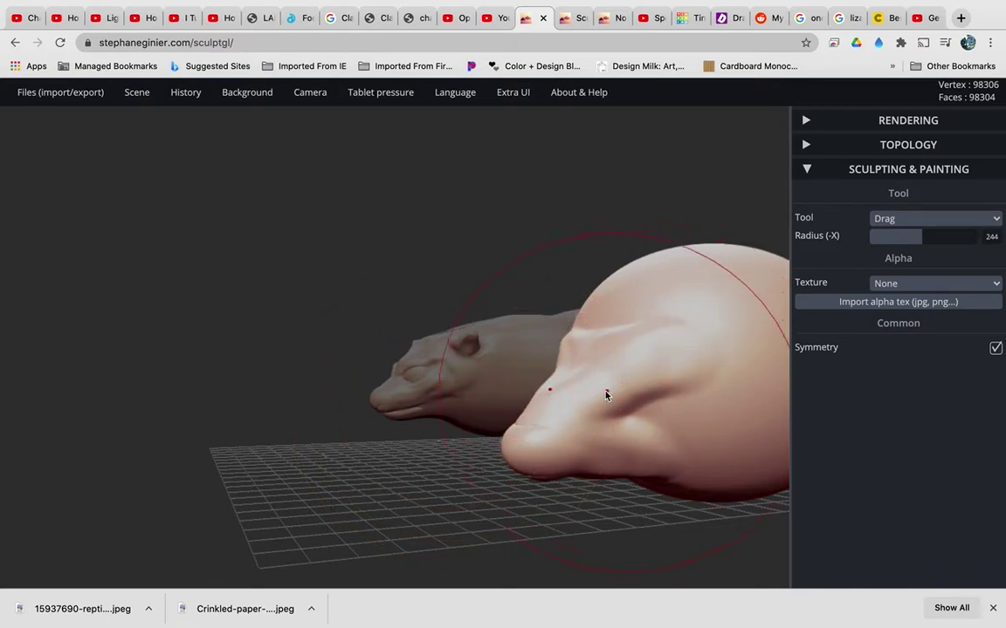
pyautogui.moveTo(576, 400)
pyautogui.mouseDown()
pyautogui.moveTo(491, 411)
pyautogui.moveTo(526, 406)
pyautogui.moveTo(561, 353)
pyautogui.mouseUp()
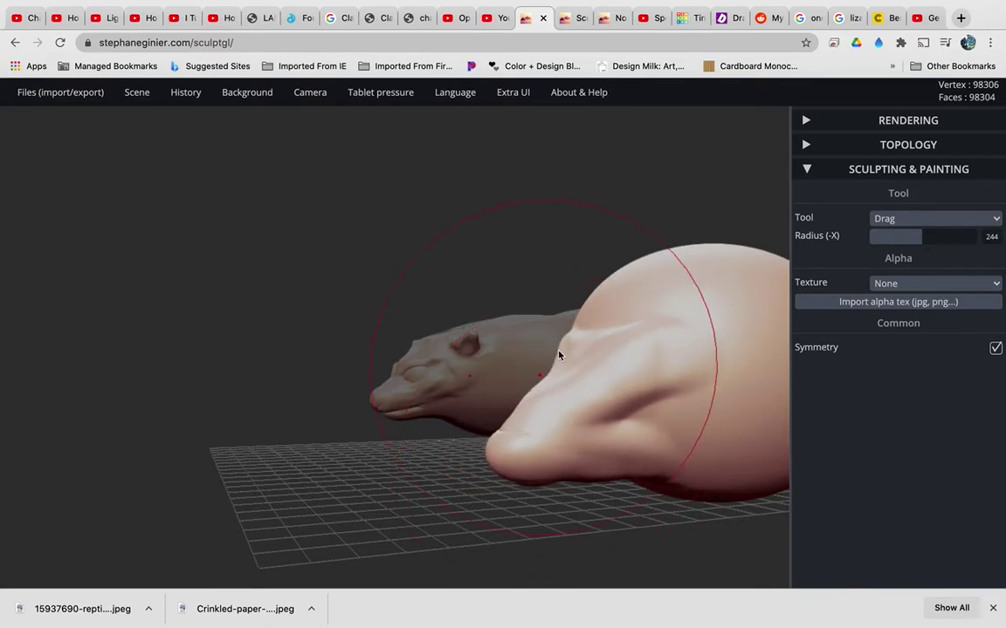
pyautogui.moveTo(678, 271); pyautogui.dragTo(716, 290)
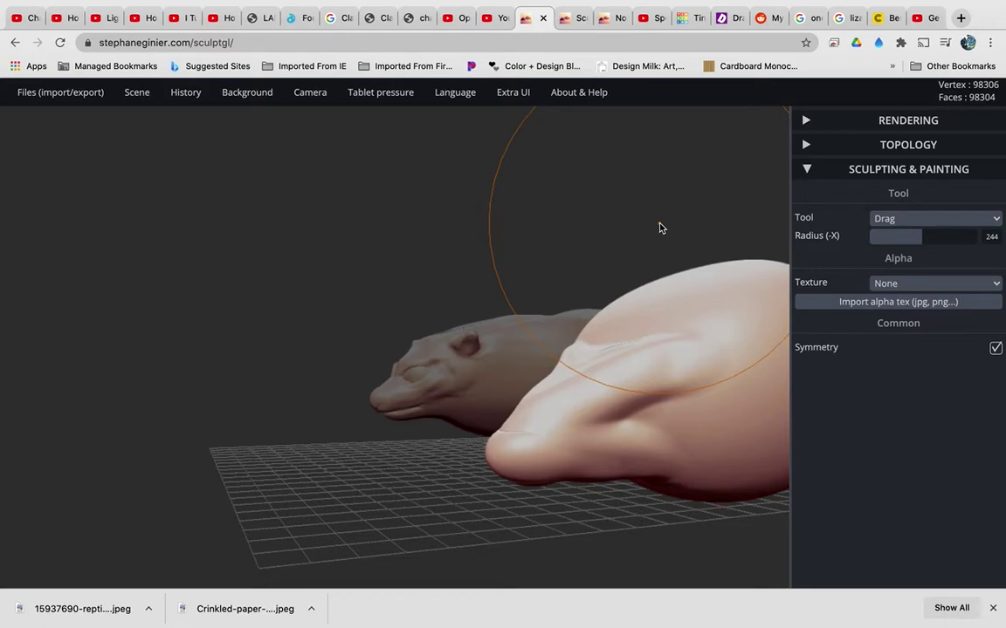
# - Stretch the back of the sphere rearward with the Drag tool to form an elongated body behind the head
pyautogui.scroll(-3, 660, 228)
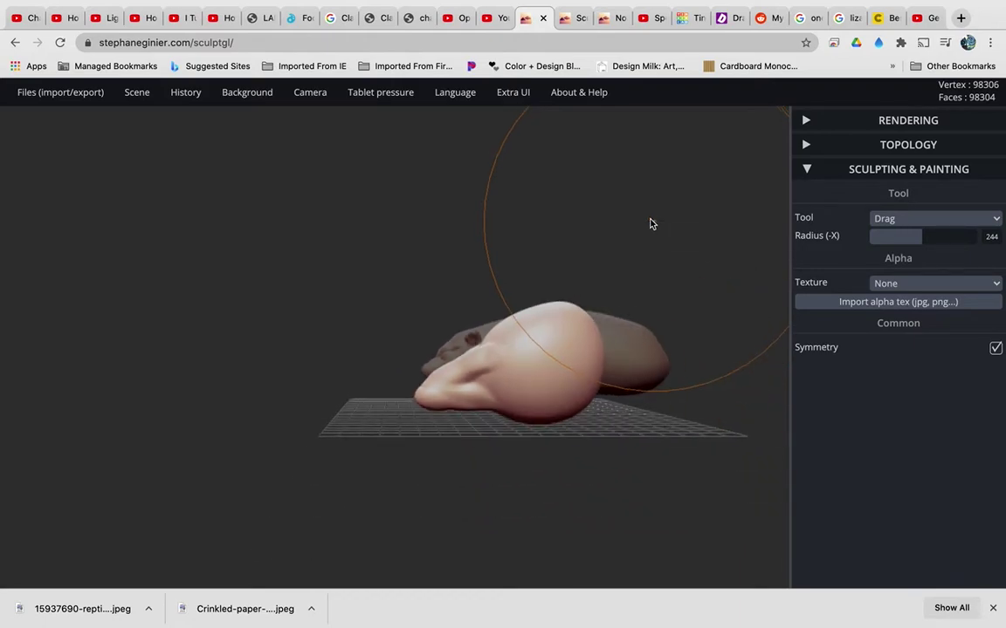
pyautogui.moveTo(709, 259); pyautogui.dragTo(606, 262)
pyautogui.moveTo(566, 364)
pyautogui.mouseDown()
pyautogui.moveTo(563, 419)
pyautogui.moveTo(647, 395)
pyautogui.mouseUp()
pyautogui.moveTo(569, 460)
pyautogui.mouseDown()
pyautogui.moveTo(589, 472)
pyautogui.moveTo(696, 437)
pyautogui.moveTo(696, 358)
pyautogui.moveTo(676, 446)
pyautogui.moveTo(646, 483)
pyautogui.mouseUp()
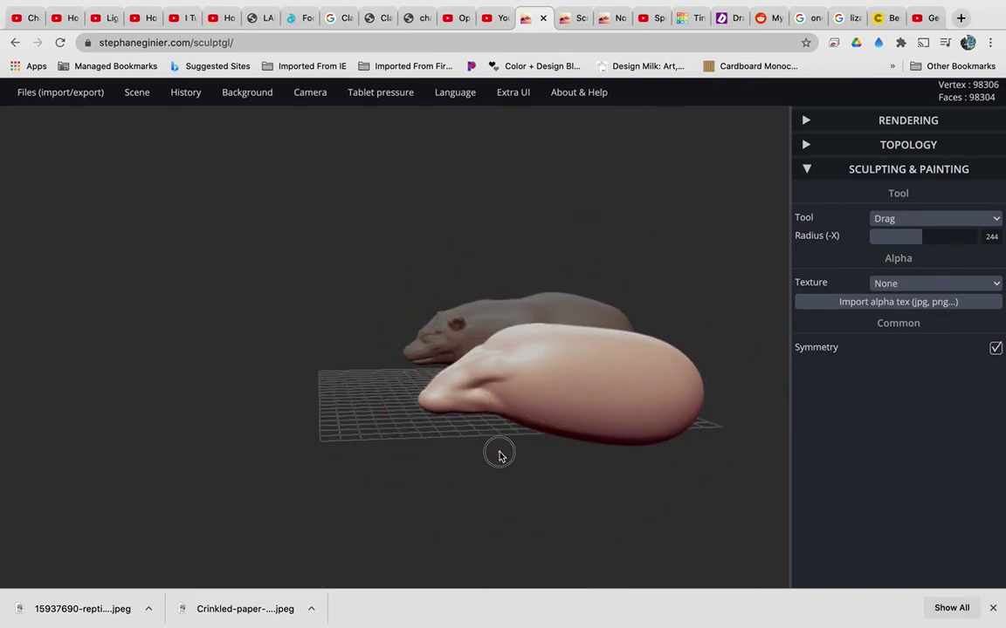
# - Reshape the top behind the brow and pull the body's rear end farther back with the Drag tool
pyautogui.moveTo(498, 452)
pyautogui.mouseDown()
pyautogui.moveTo(621, 438)
pyautogui.moveTo(559, 397)
pyautogui.mouseUp()
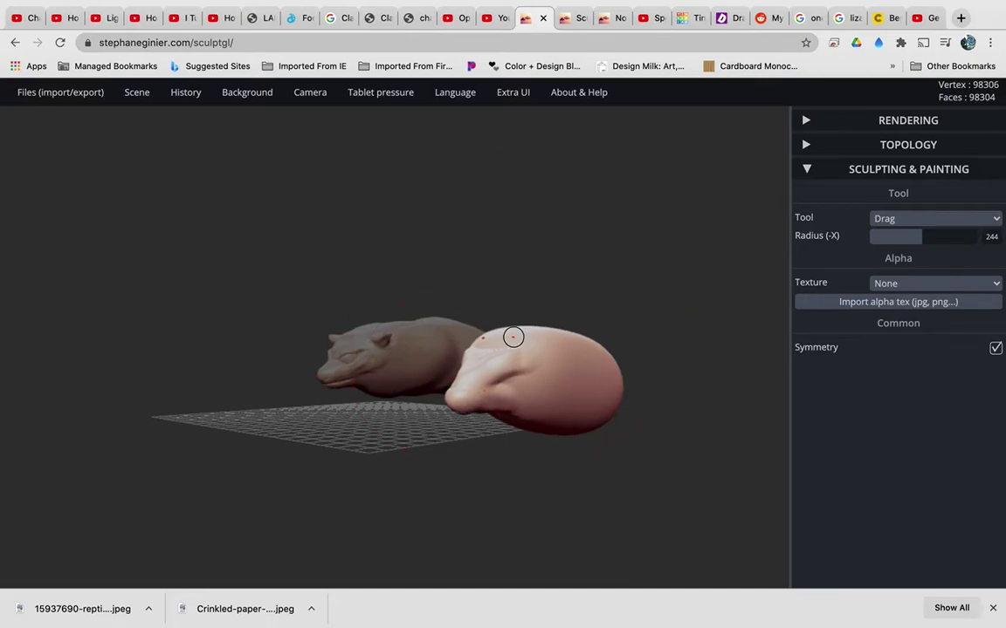
pyautogui.moveTo(513, 337); pyautogui.dragTo(539, 339)
pyautogui.moveTo(626, 341); pyautogui.dragTo(507, 415)
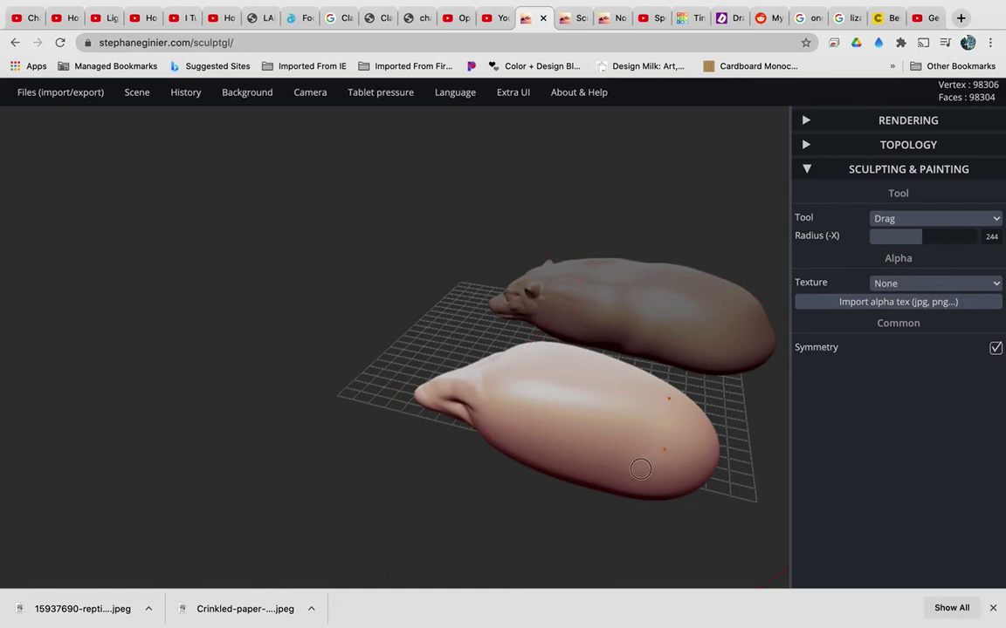
pyautogui.moveTo(639, 470); pyautogui.dragTo(692, 439)
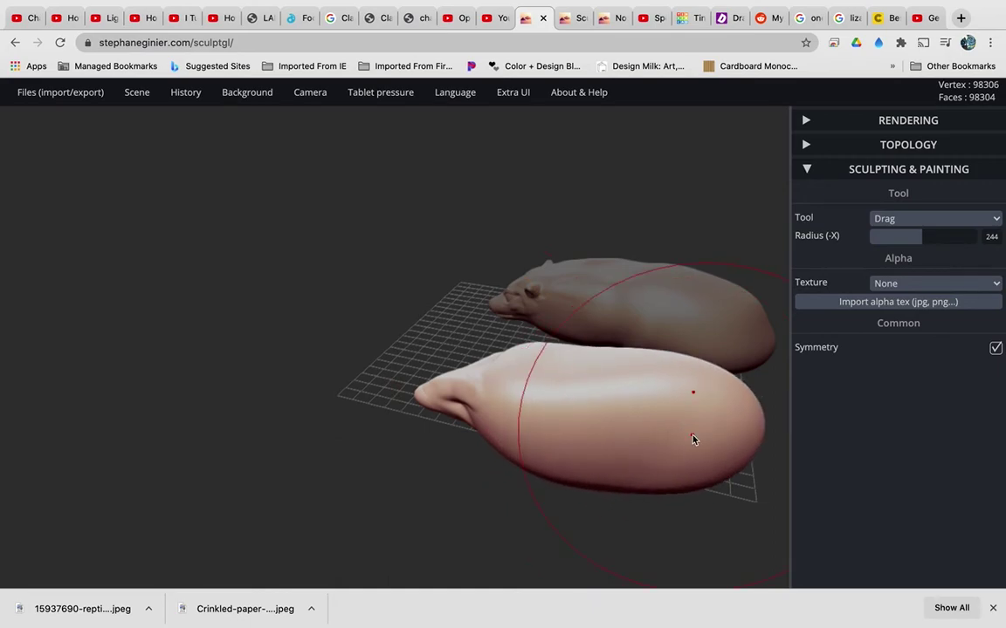
# - Inflate mirrored haunches on the rear flanks at radius 50 and swell the whole rump at radius 355
pyautogui.press('2')
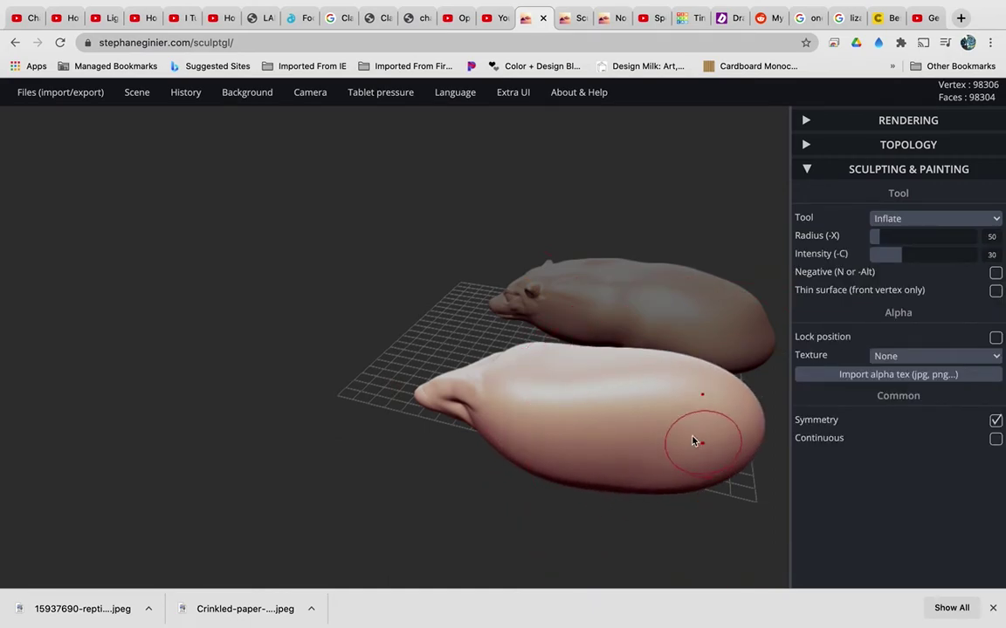
pyautogui.moveTo(690, 440)
pyautogui.mouseDown()
pyautogui.moveTo(689, 471)
pyautogui.moveTo(683, 449)
pyautogui.moveTo(685, 465)
pyautogui.moveTo(714, 458)
pyautogui.mouseUp()
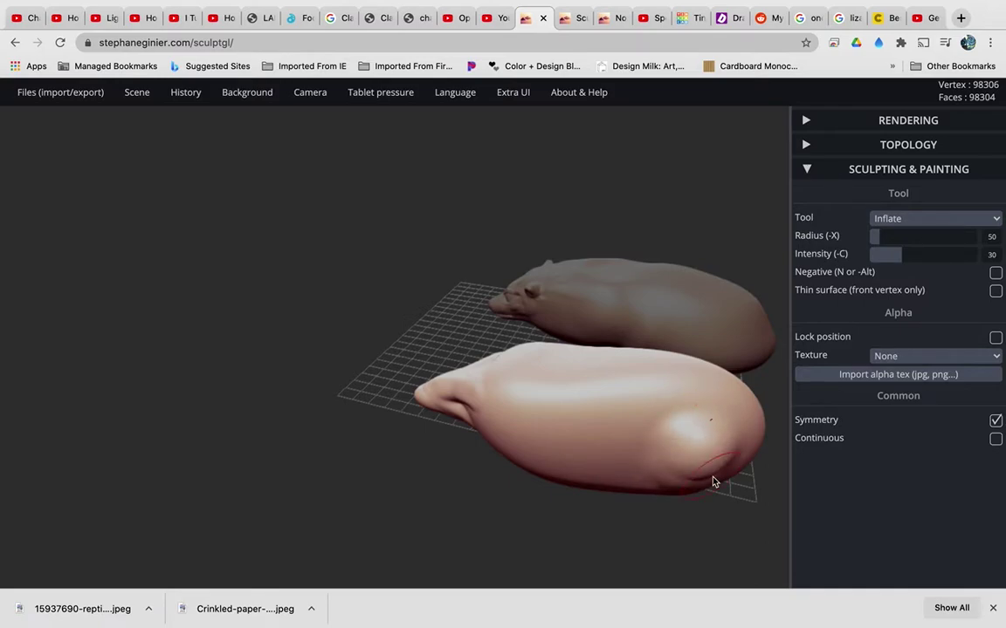
pyautogui.scroll(5, 654, 488)
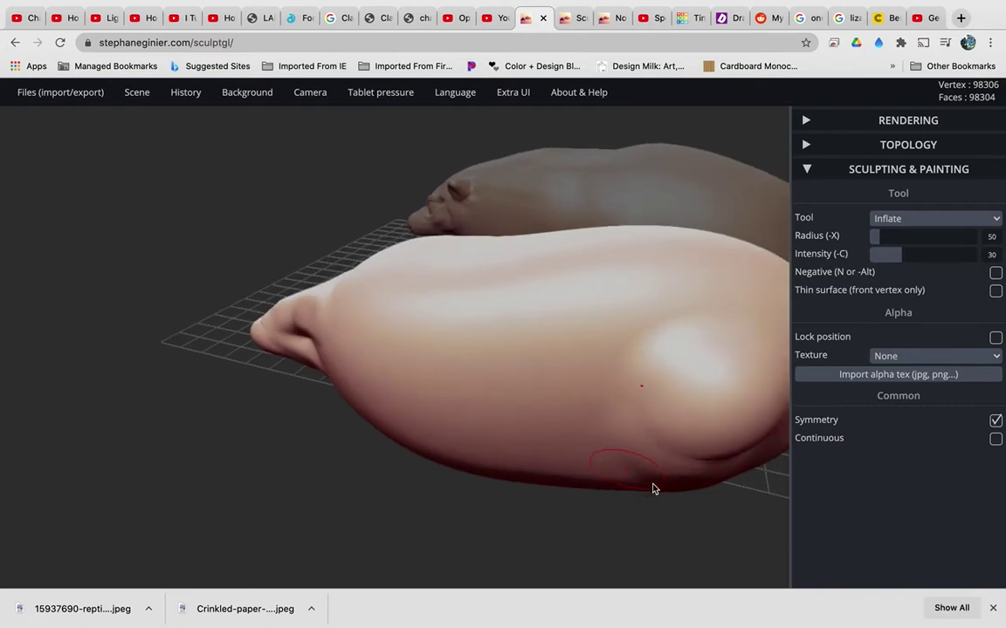
pyautogui.press('Right')
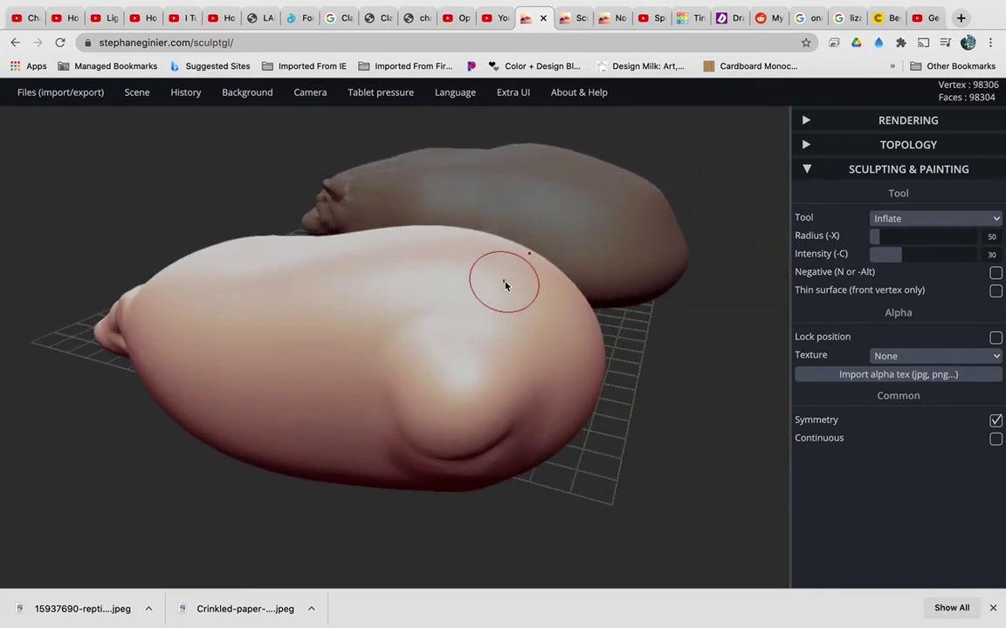
pyautogui.press('x')
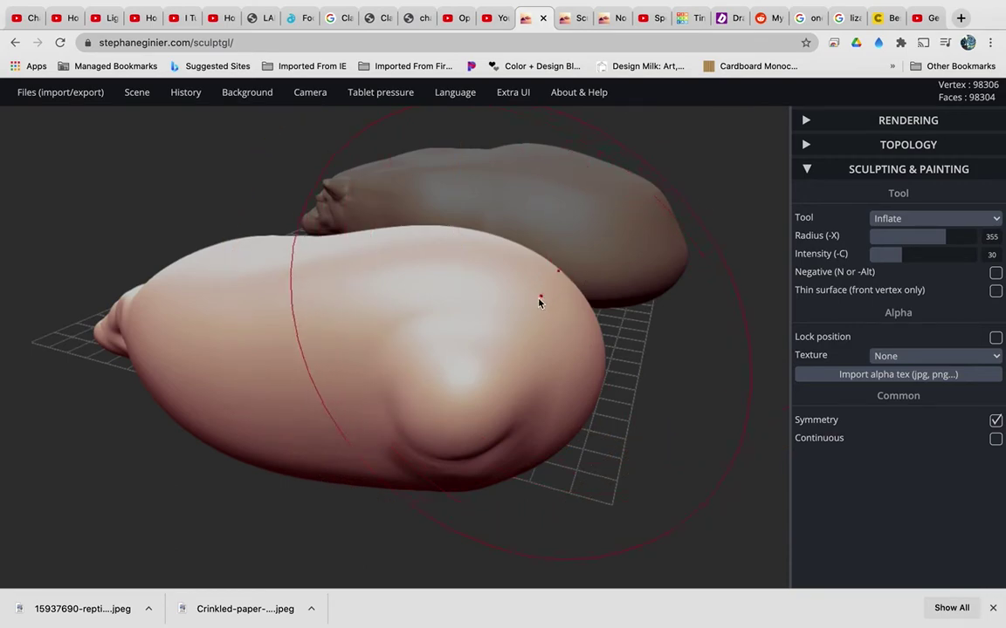
pyautogui.moveTo(560, 281); pyautogui.dragTo(559, 336)
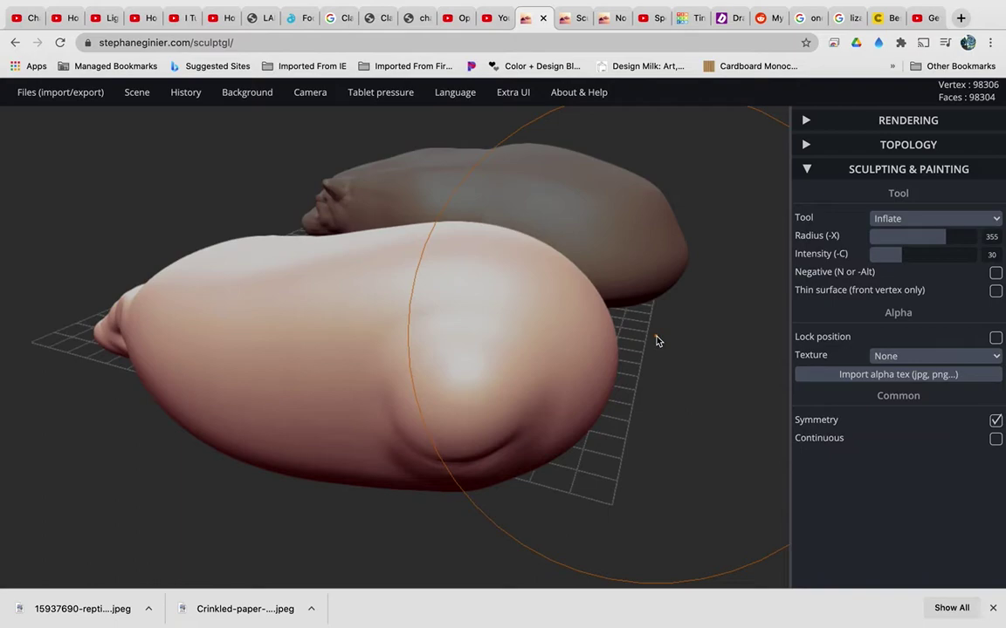
# - Pull the rump backward and the haunches downward with the Drag tool at radius 244
pyautogui.press('8')
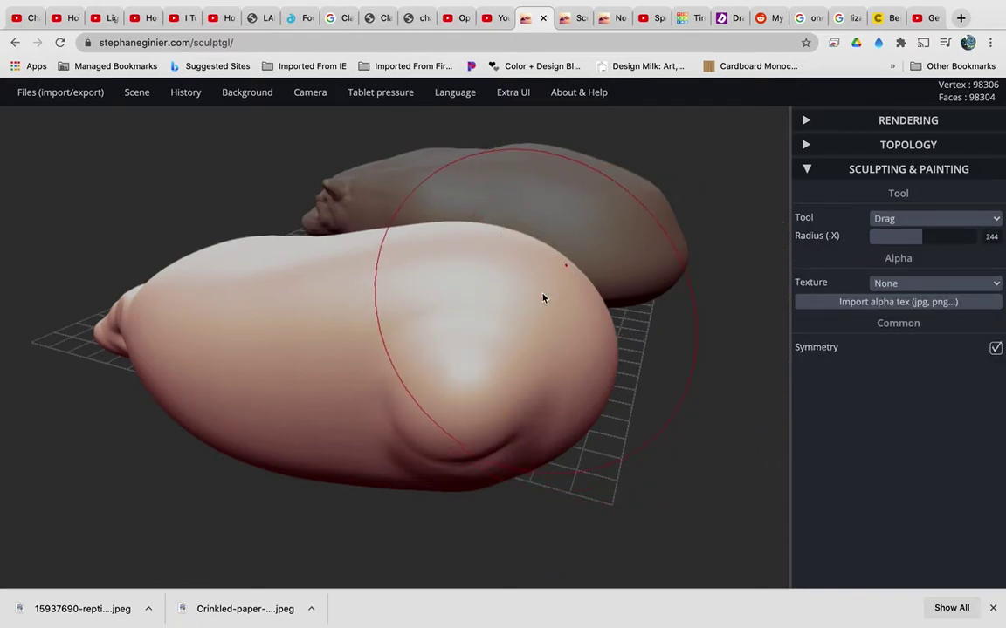
pyautogui.moveTo(543, 254)
pyautogui.mouseDown()
pyautogui.moveTo(550, 289)
pyautogui.moveTo(557, 267)
pyautogui.mouseUp()
pyautogui.moveTo(549, 417); pyautogui.dragTo(553, 455)
pyautogui.scroll(-5, 555, 456)
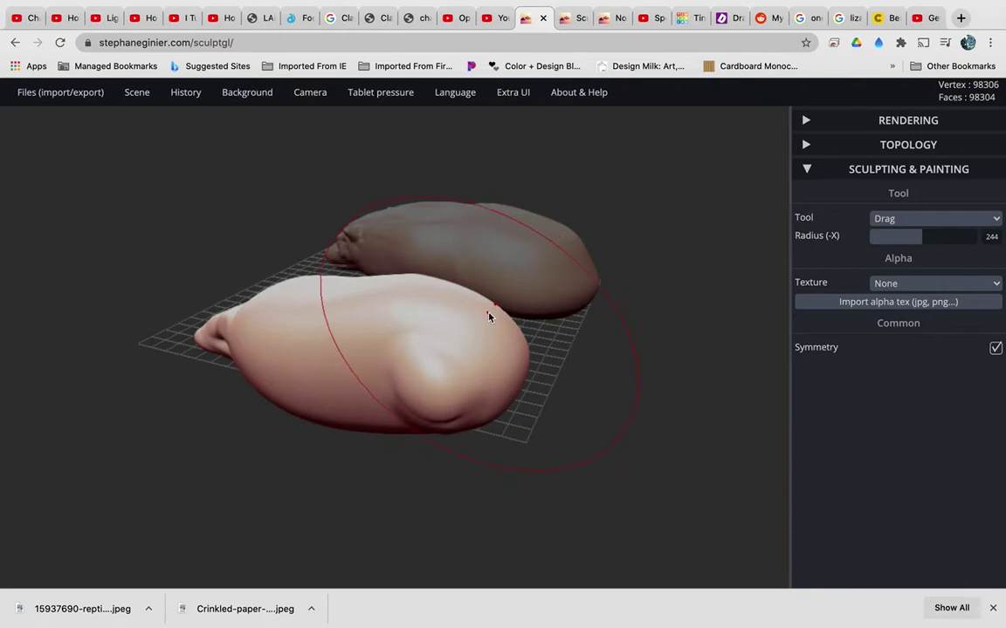
pyautogui.moveTo(489, 319)
pyautogui.mouseDown()
pyautogui.moveTo(485, 345)
pyautogui.moveTo(492, 317)
pyautogui.mouseUp()
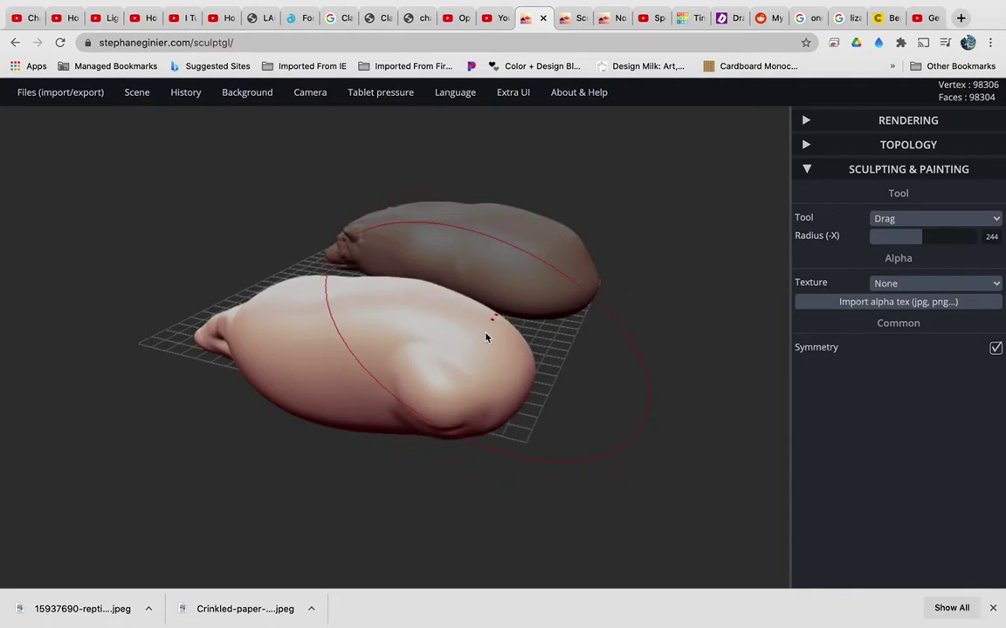
pyautogui.moveTo(438, 431)
pyautogui.mouseDown()
pyautogui.moveTo(432, 453)
pyautogui.moveTo(442, 440)
pyautogui.mouseUp()
# - Push the flanks inward ahead of the haunches and behind the head with the Move tool at radius 353
pyautogui.press('g')
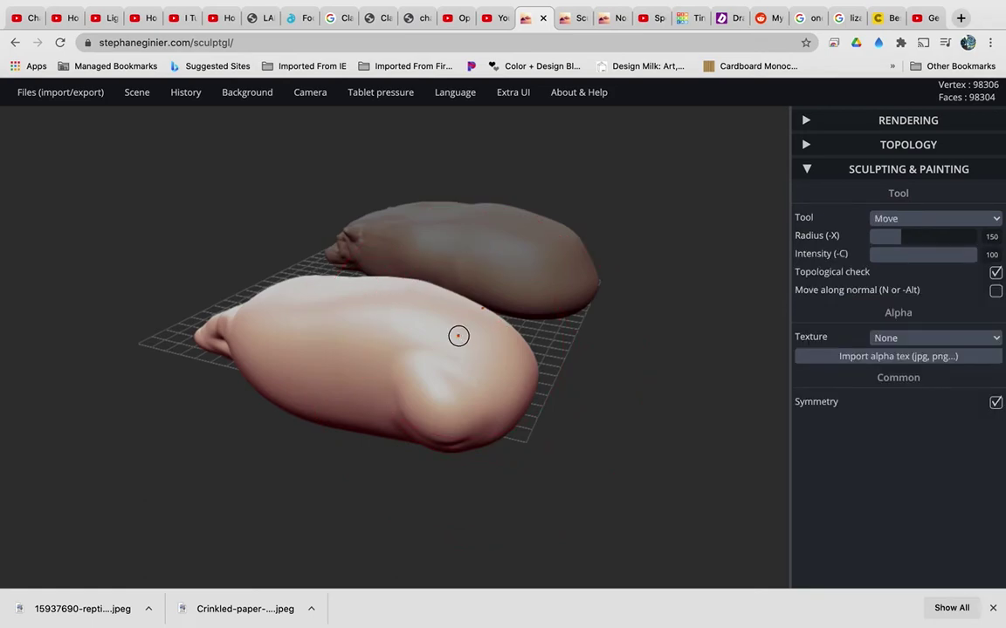
pyautogui.moveTo(460, 340); pyautogui.dragTo(514, 328, button='right')
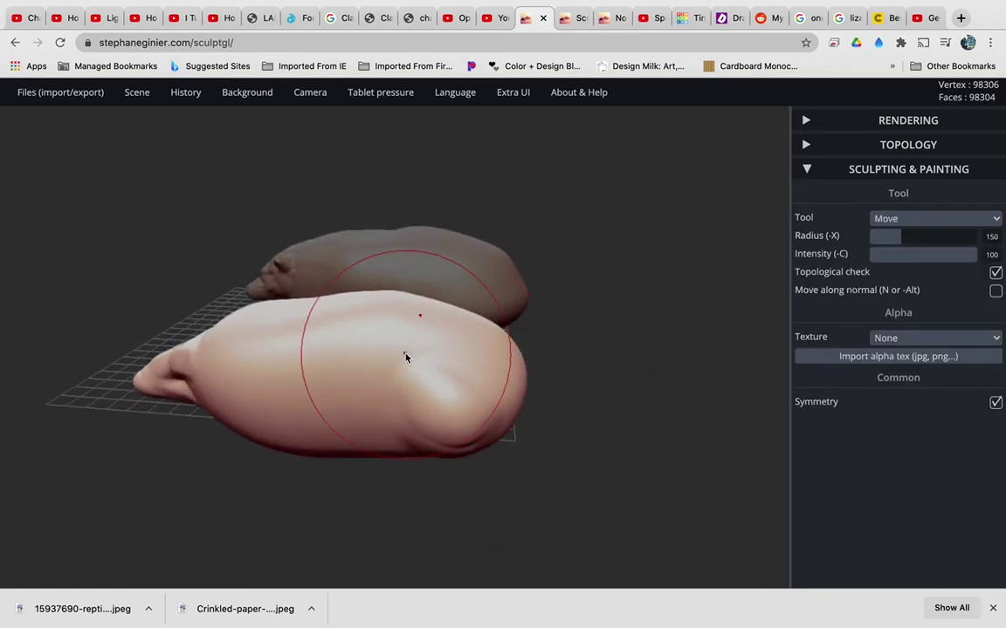
pyautogui.press('x')
pyautogui.moveTo(608, 324); pyautogui.dragTo(531, 363)
pyautogui.moveTo(430, 373)
pyautogui.mouseDown()
pyautogui.moveTo(421, 393)
pyautogui.moveTo(439, 367)
pyautogui.mouseUp()
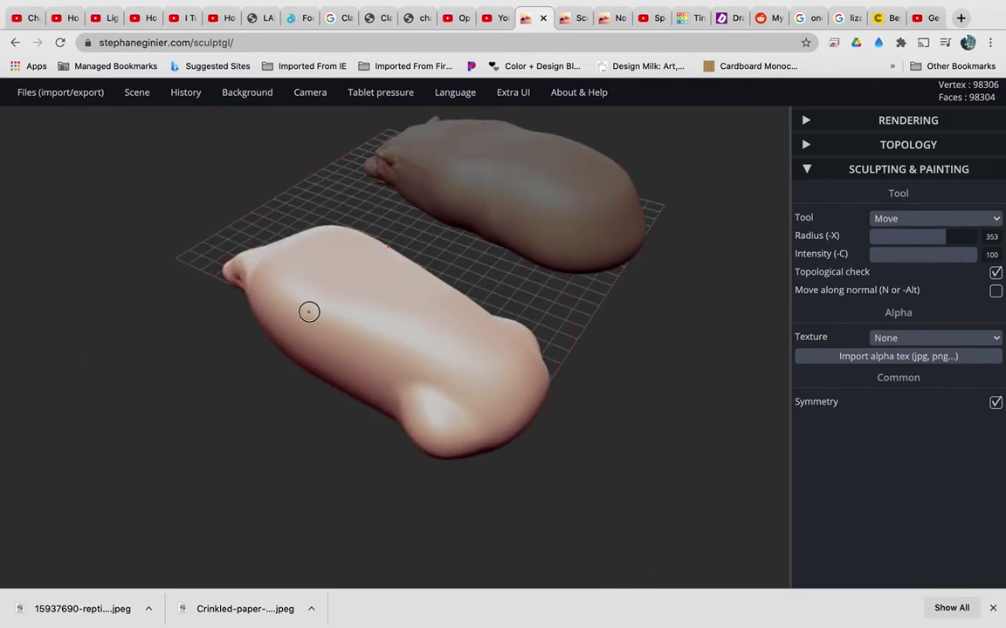
pyautogui.moveTo(309, 312); pyautogui.dragTo(336, 296)
pyautogui.moveTo(276, 386)
pyautogui.mouseDown()
pyautogui.moveTo(550, 297)
pyautogui.moveTo(539, 297)
pyautogui.mouseUp()
pyautogui.scroll(-5, 539, 297)
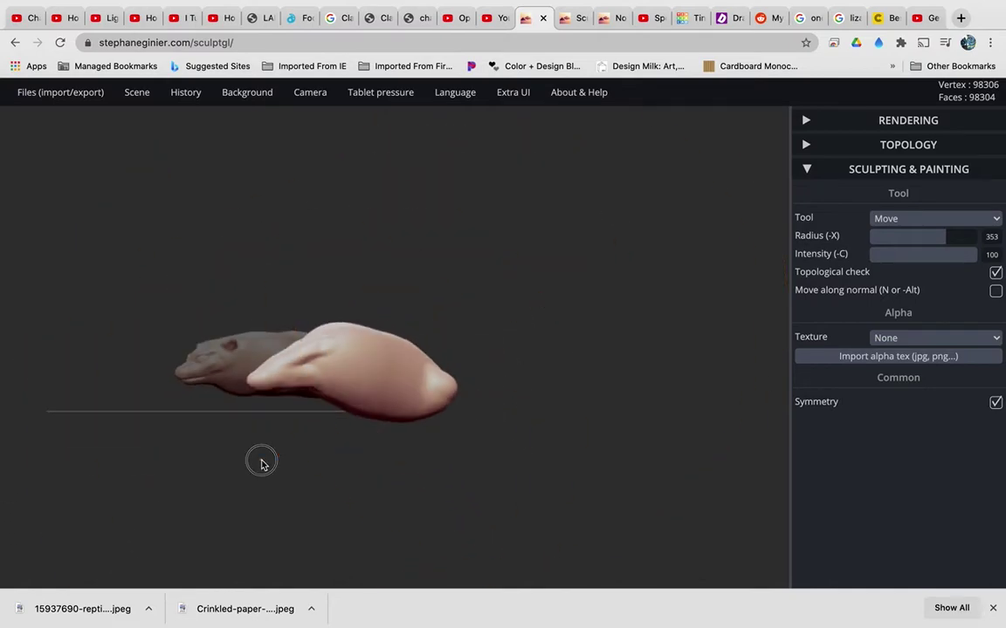
# - Paint tooth-shaped mask patches around the hole at the tip of the snout's underside with the Masking tool at radius 11
pyautogui.moveTo(261, 464)
pyautogui.mouseDown(button='right')
pyautogui.moveTo(479, 437)
pyautogui.moveTo(471, 471)
pyautogui.mouseUp(button='right')
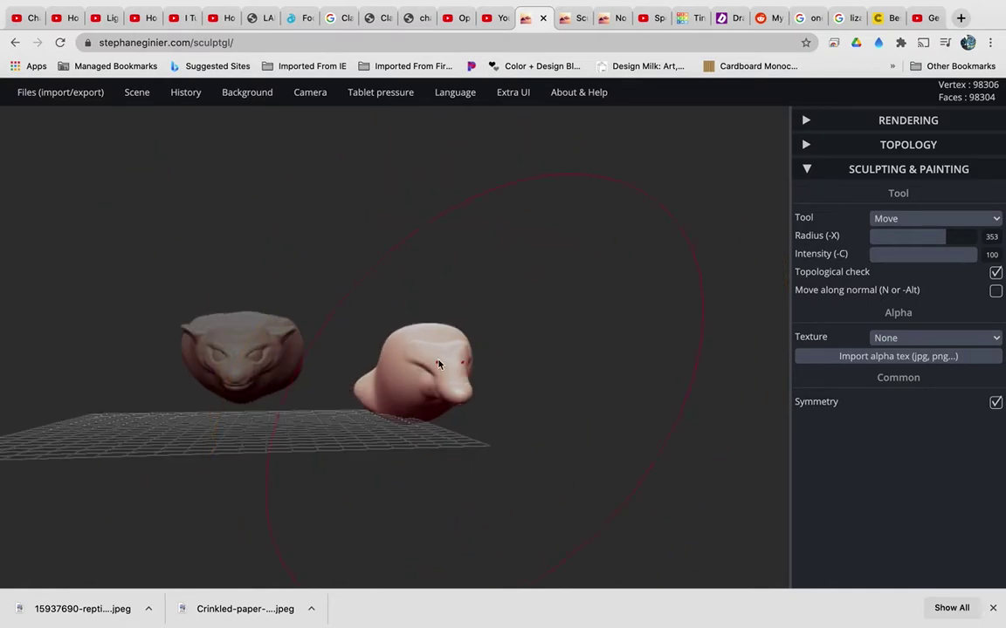
pyautogui.scroll(5, 438, 359)
pyautogui.moveTo(615, 371); pyautogui.dragTo(558, 270)
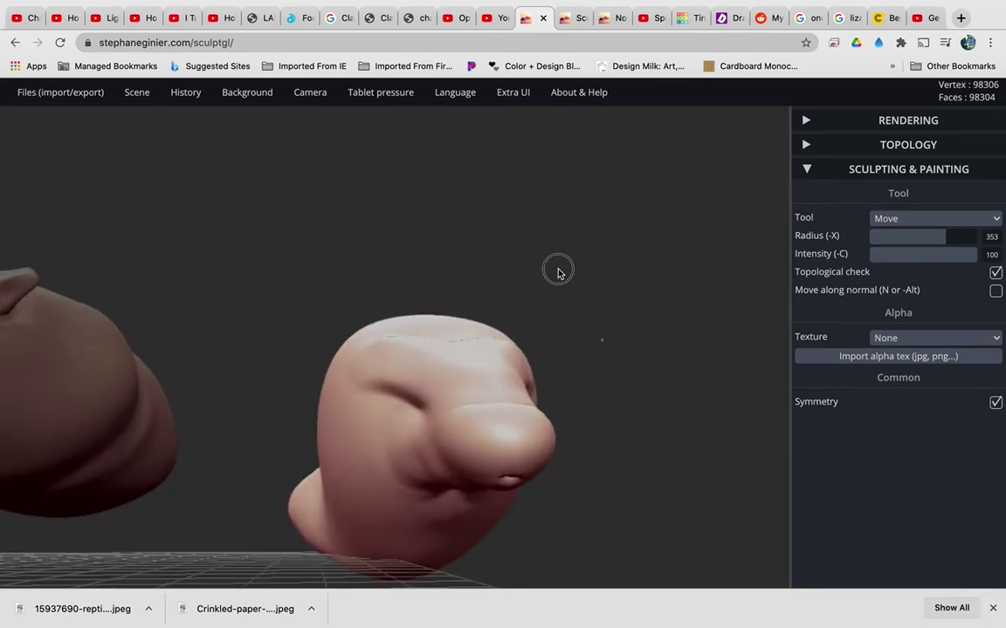
pyautogui.moveTo(559, 273); pyautogui.dragTo(557, 264, button='right')
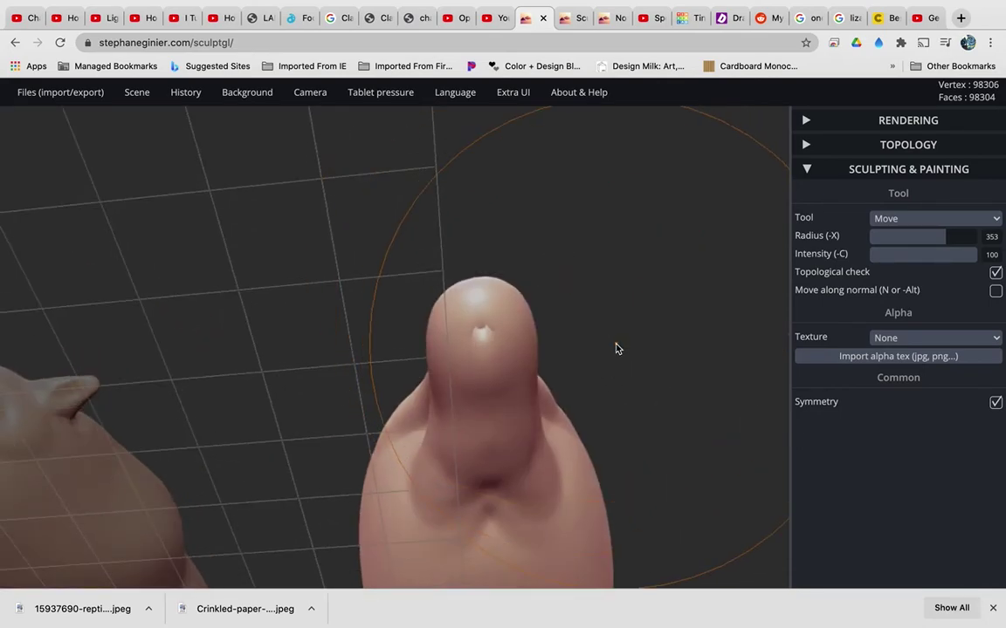
pyautogui.press('ctrl')
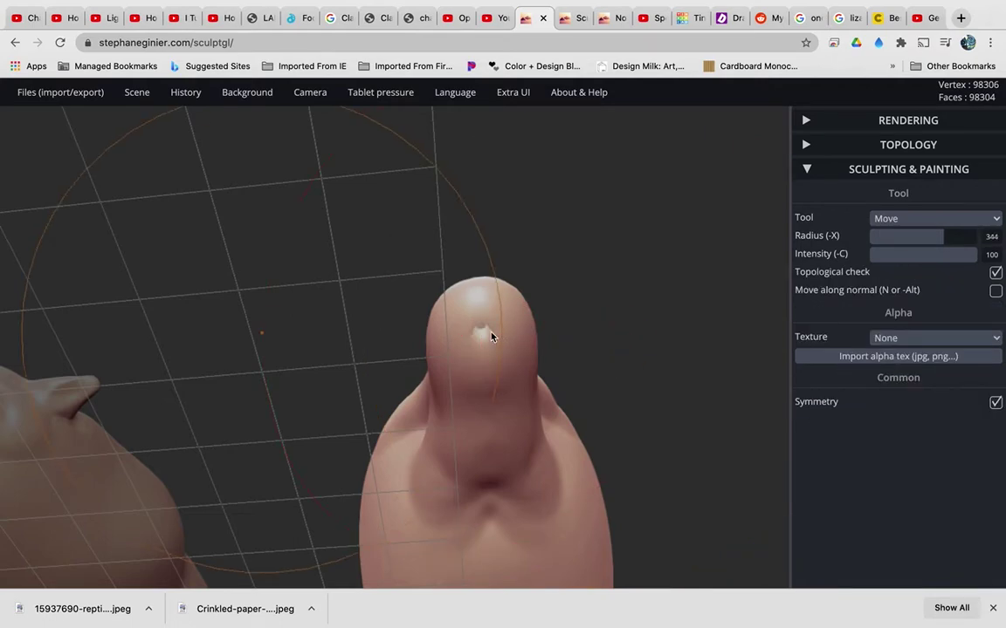
pyautogui.press('x')
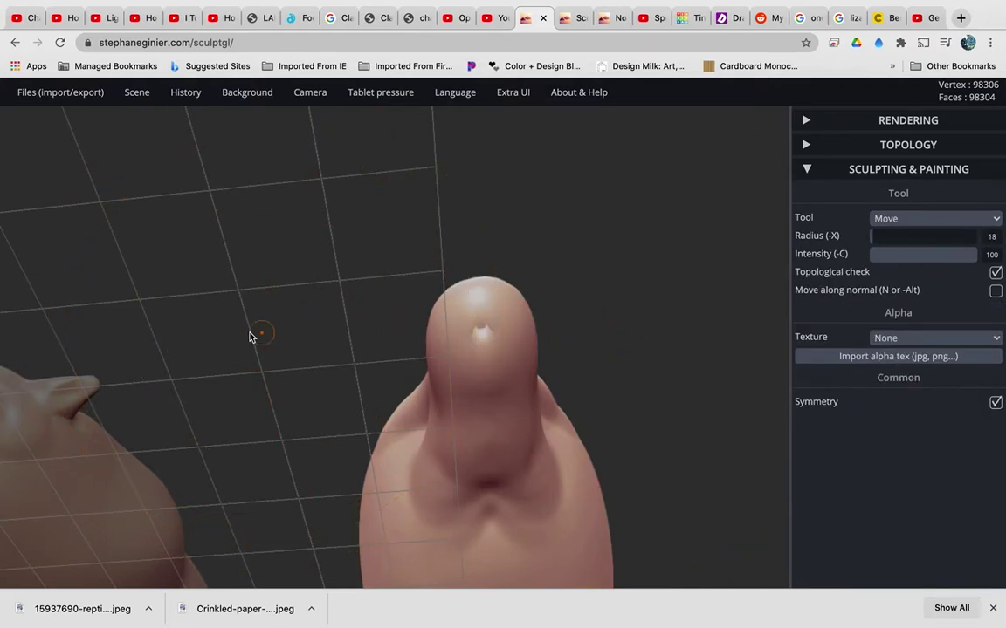
pyautogui.press('ctrl')
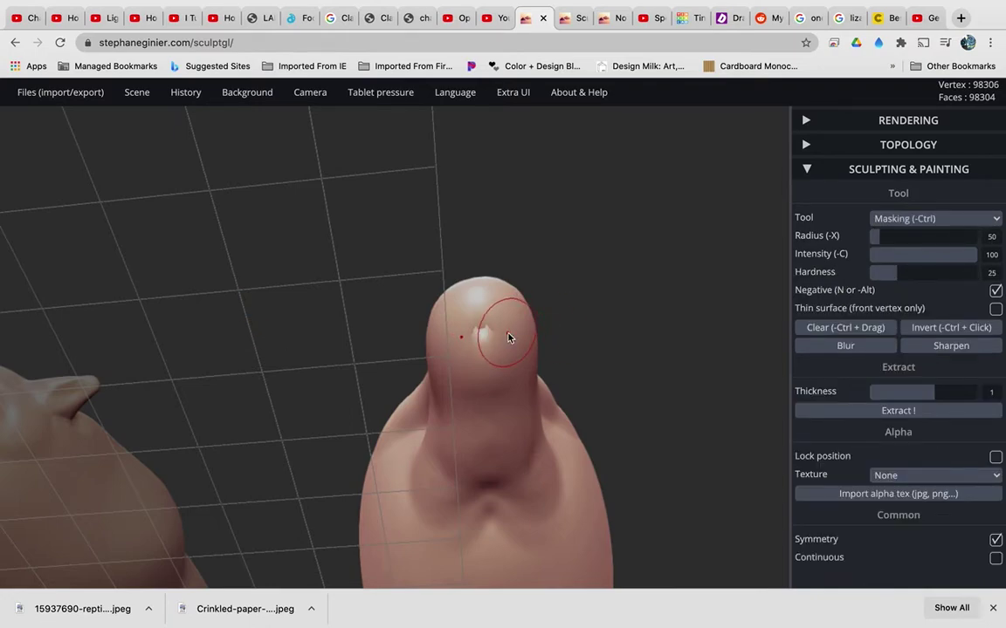
pyautogui.press('x')
pyautogui.press('x')
pyautogui.click(514, 327)
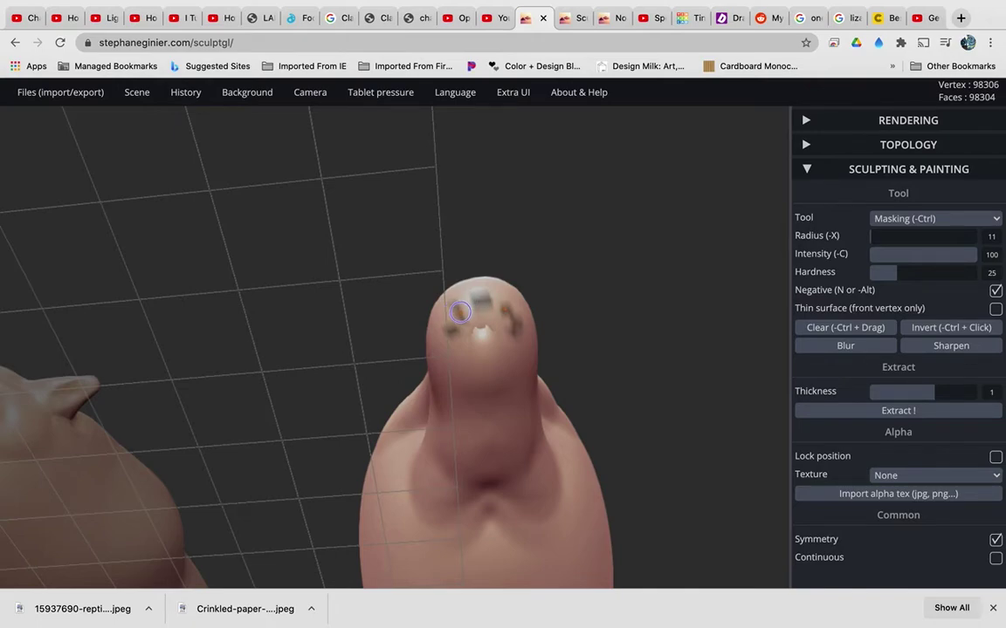
pyautogui.moveTo(447, 353); pyautogui.dragTo(446, 352)
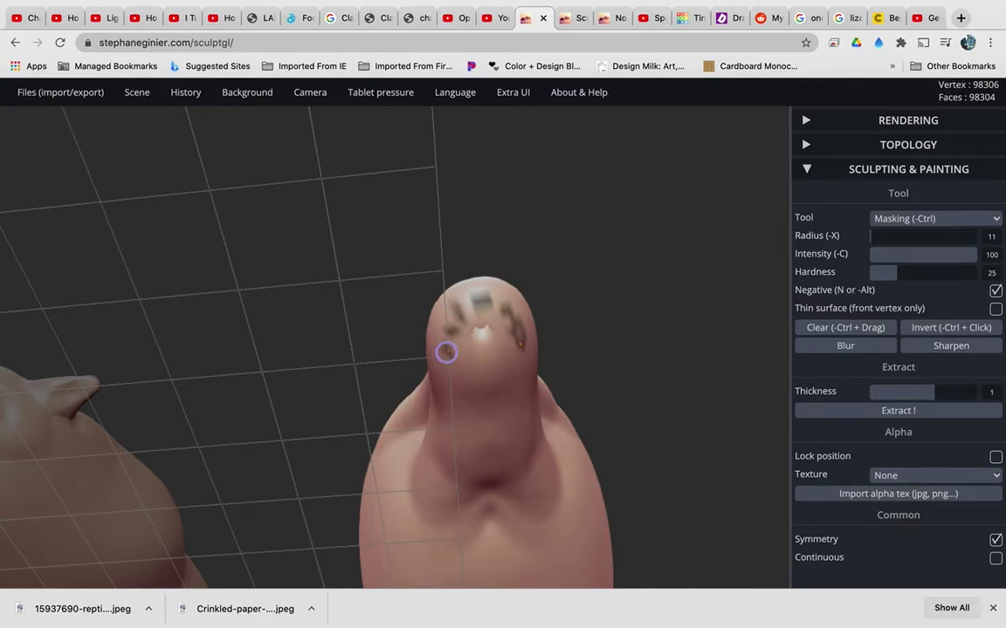
# - Invert the mask so that only the painted patches on the snout stay editable
pyautogui.press('g')
pyautogui.scroll(5, 487, 334)
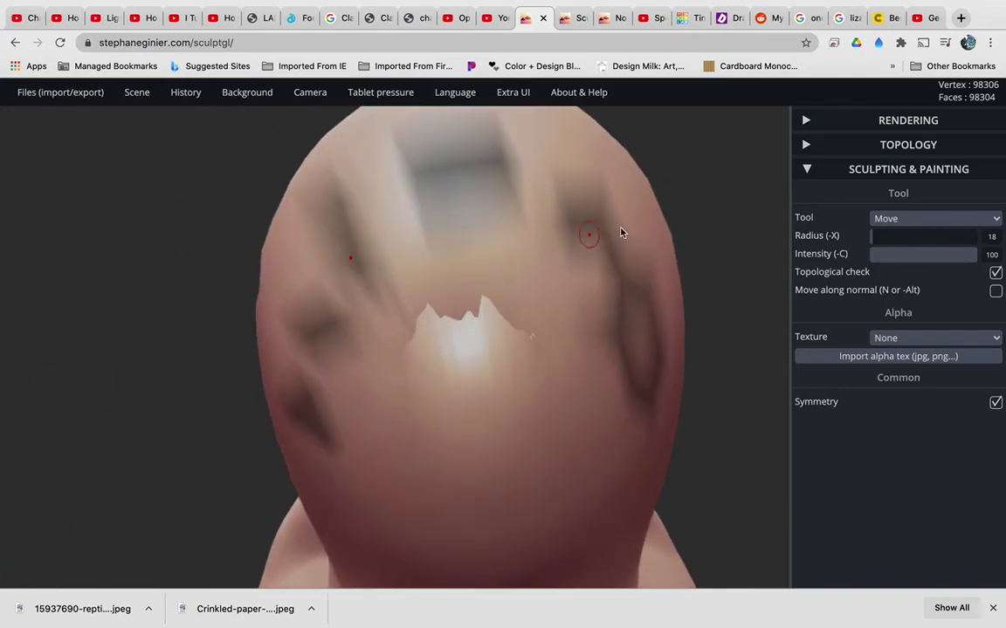
pyautogui.moveTo(730, 197); pyautogui.dragTo(722, 225)
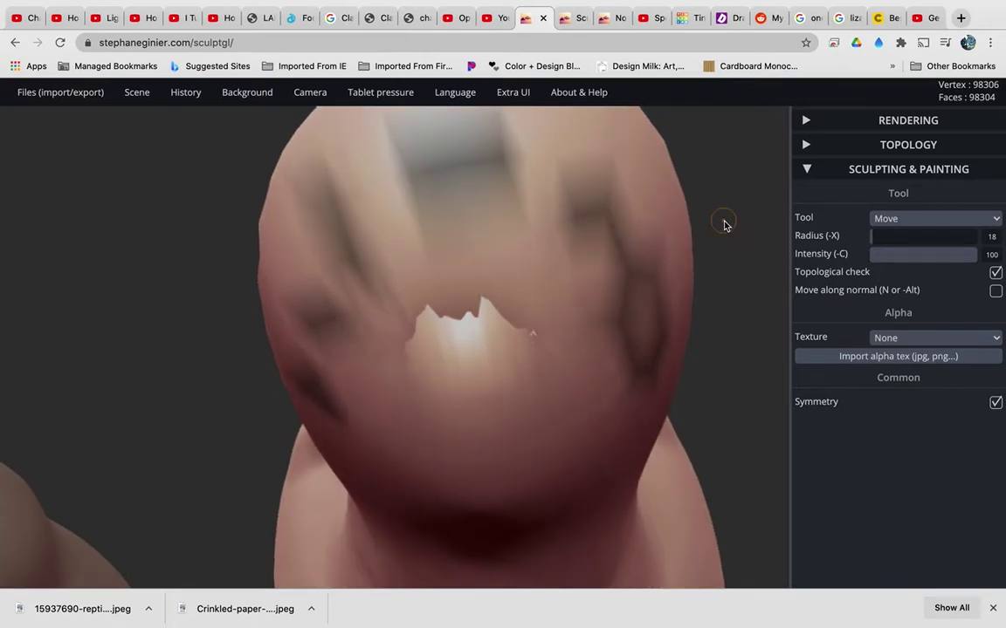
pyautogui.press('ctrl')
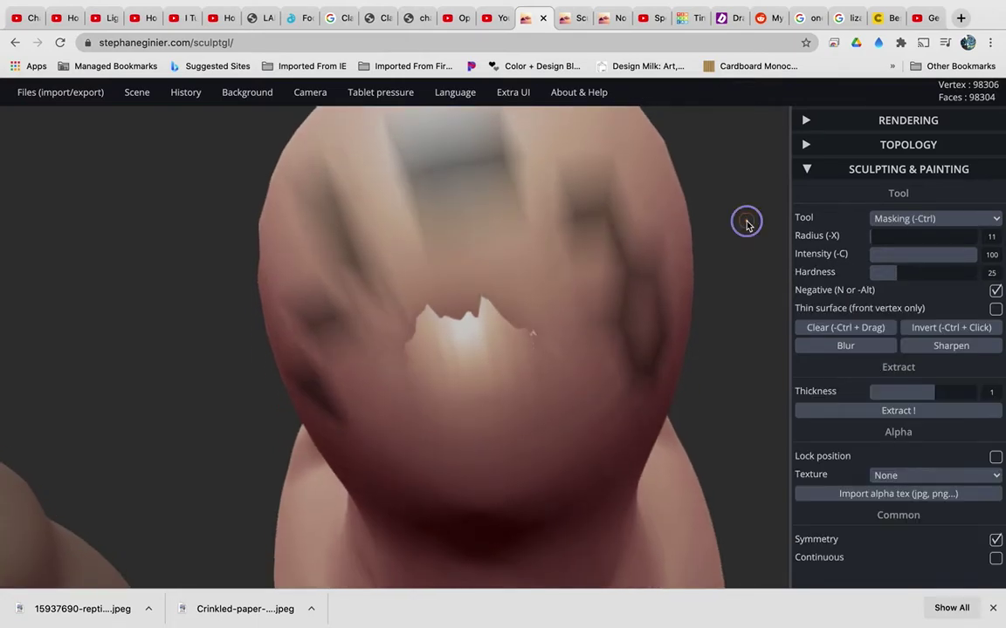
pyautogui.scroll(-5, 747, 224)
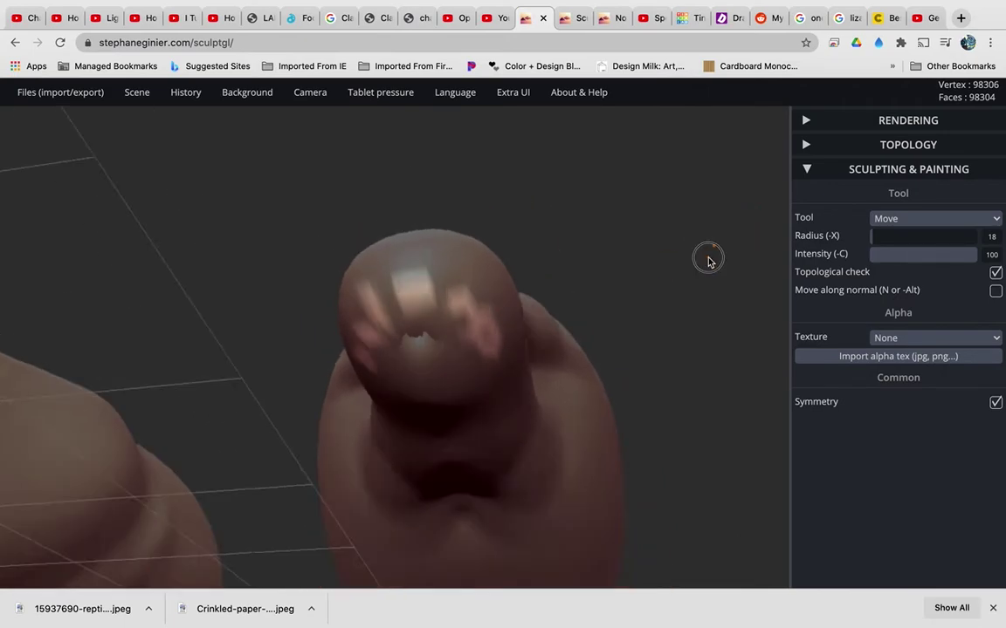
# - Pull the unmasked snout patches downward into teeth with the Drag tool at radius 244
pyautogui.moveTo(708, 260)
pyautogui.mouseDown()
pyautogui.moveTo(684, 274)
pyautogui.moveTo(690, 266)
pyautogui.mouseUp()
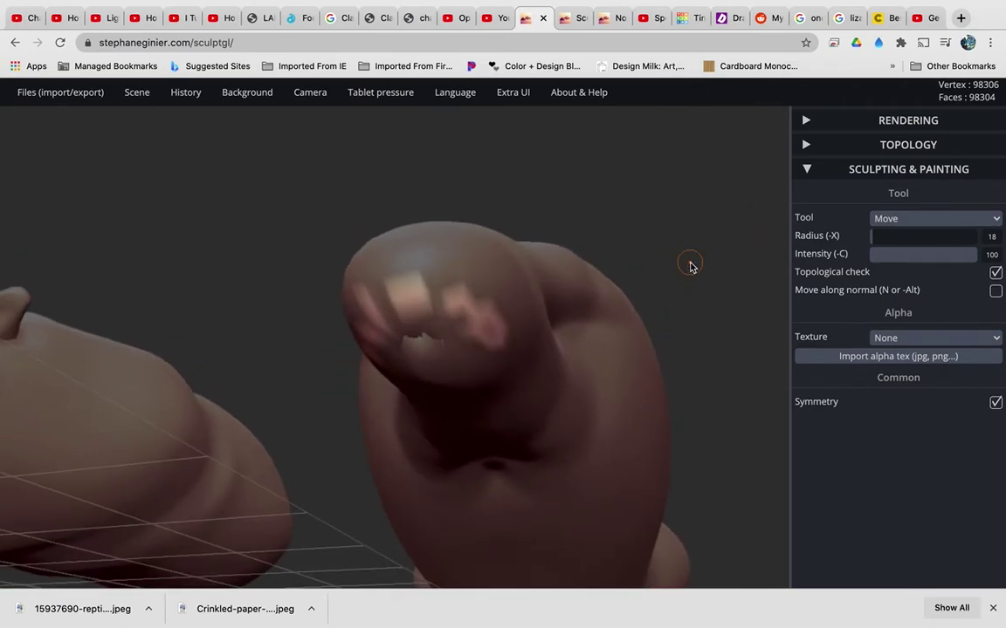
pyautogui.press('8')
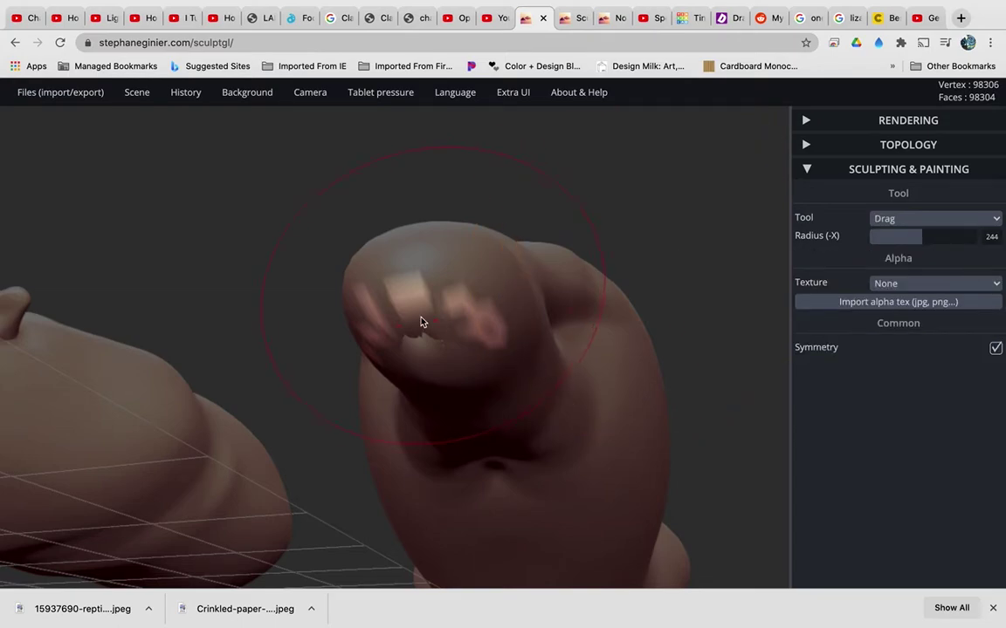
pyautogui.moveTo(411, 307); pyautogui.dragTo(403, 338)
pyautogui.moveTo(676, 233)
pyautogui.mouseDown()
pyautogui.moveTo(680, 334)
pyautogui.moveTo(686, 271)
pyautogui.mouseUp()
pyautogui.scroll(-3, 686, 270)
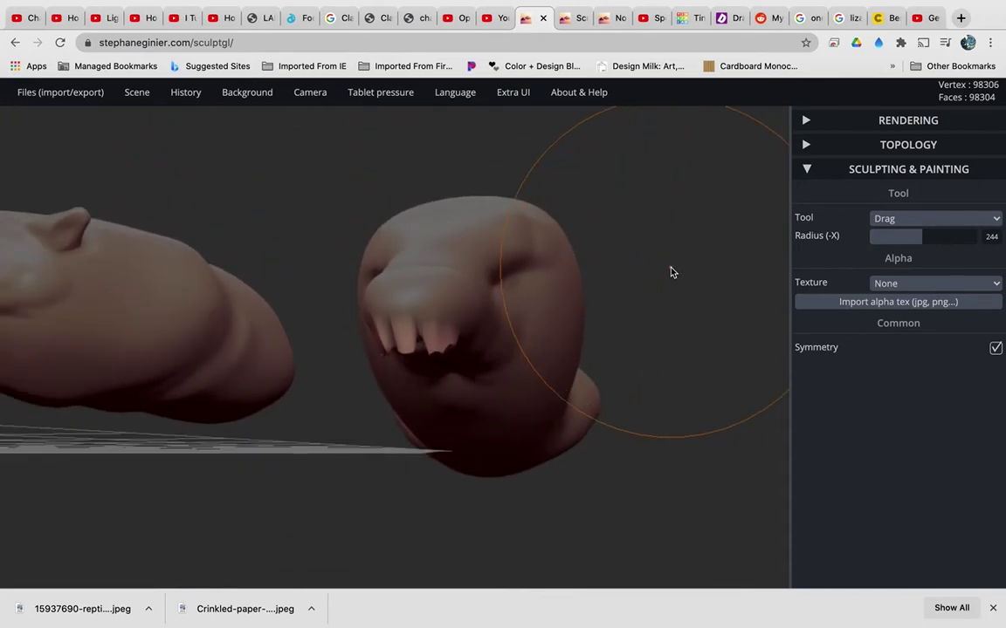
# - Clear the mask and voxel-remesh the creature as manifold triangles at resolution 150 with relaxed topology
pyautogui.press('ctrl')
pyautogui.keyDown('ctrl'); pyautogui.moveTo(717, 230); pyautogui.dragTo(631, 249); pyautogui.keyUp('ctrl')
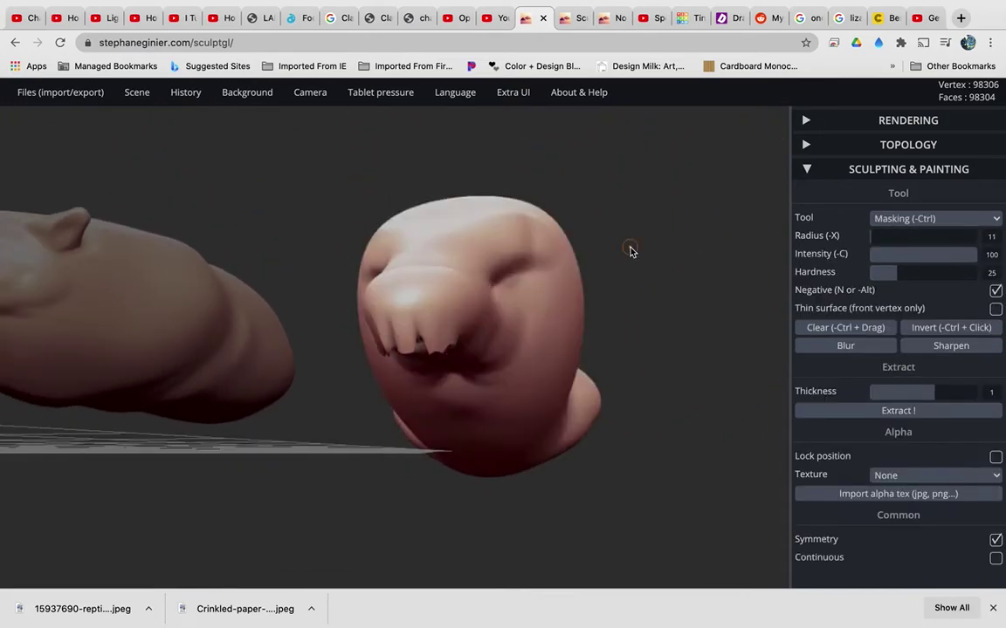
pyautogui.moveTo(427, 188)
pyautogui.mouseDown()
pyautogui.moveTo(538, 227)
pyautogui.moveTo(541, 265)
pyautogui.moveTo(317, 292)
pyautogui.moveTo(272, 157)
pyautogui.moveTo(280, 140)
pyautogui.mouseUp()
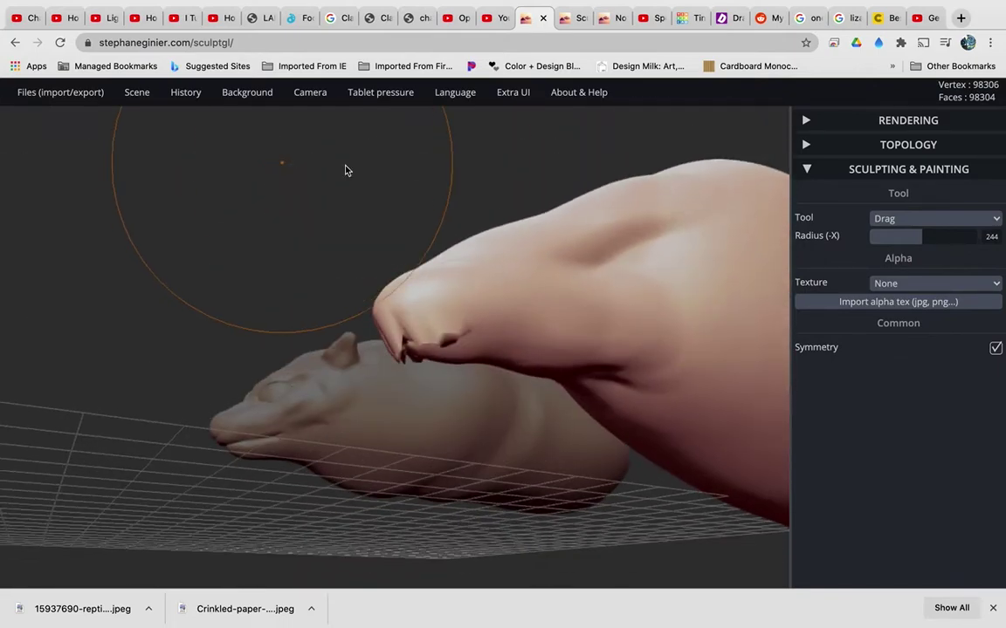
pyautogui.scroll(-3, 579, 231)
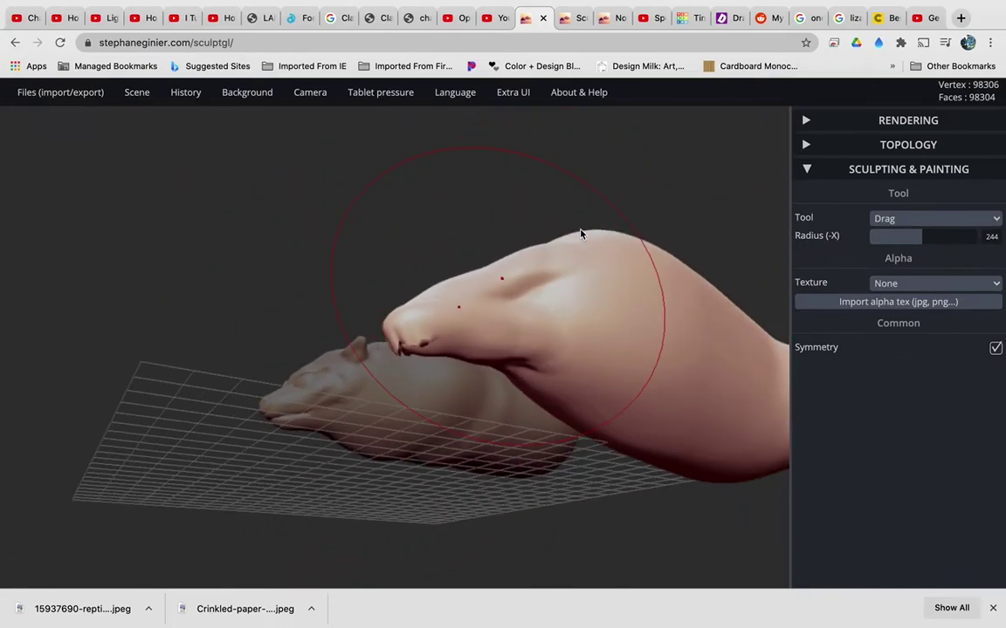
pyautogui.click(809, 144)
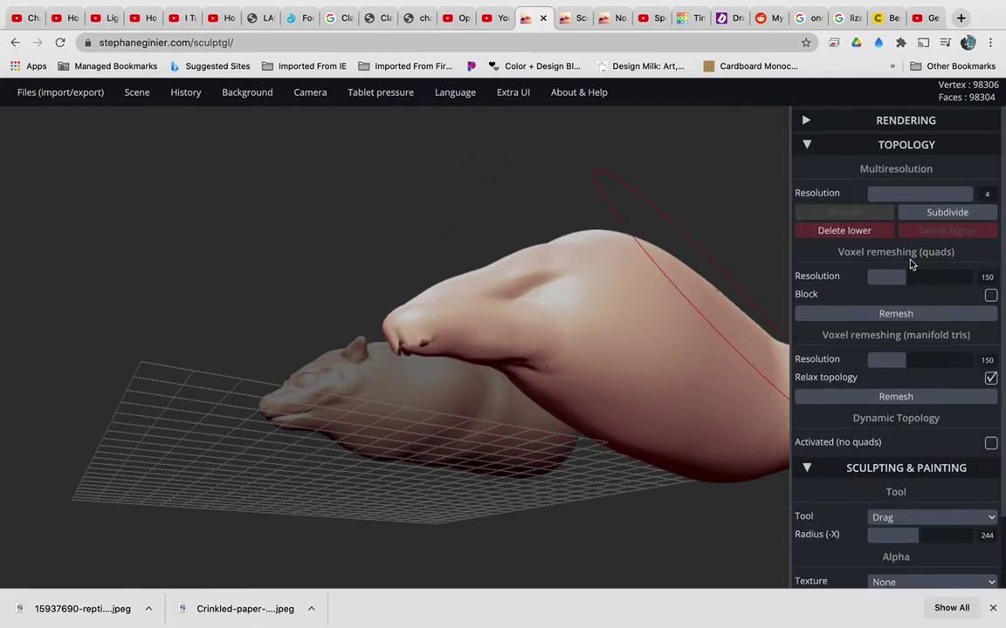
pyautogui.click(881, 397)
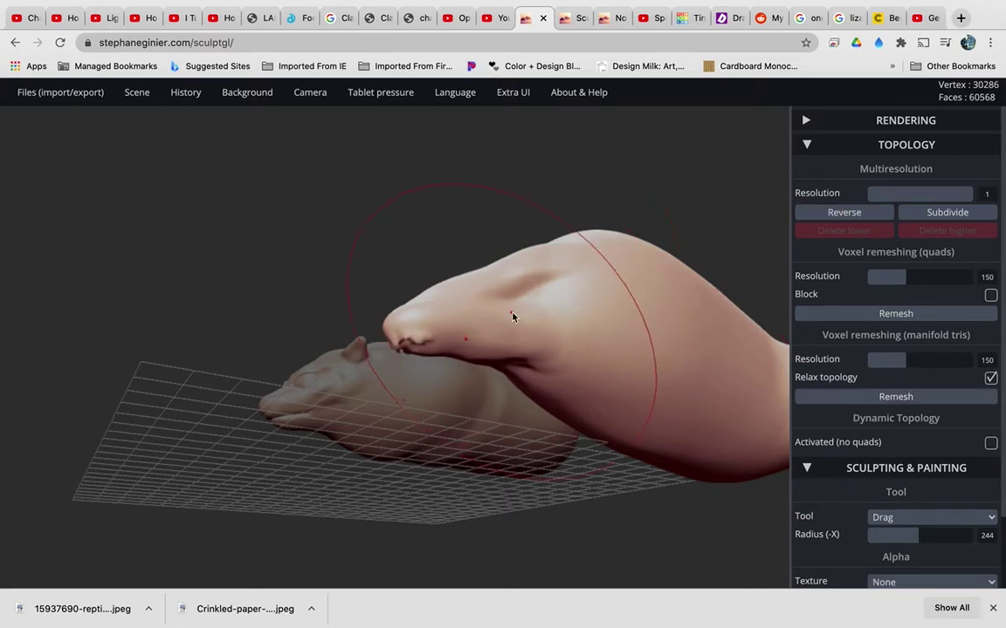
# - Delete the selected toothed creature from the scene, leaving the other model
pyautogui.moveTo(477, 225)
pyautogui.mouseDown()
pyautogui.moveTo(599, 263)
pyautogui.moveTo(648, 294)
pyautogui.mouseUp()
pyautogui.scroll(2, 648, 294)
pyautogui.scroll(-2, 649, 294)
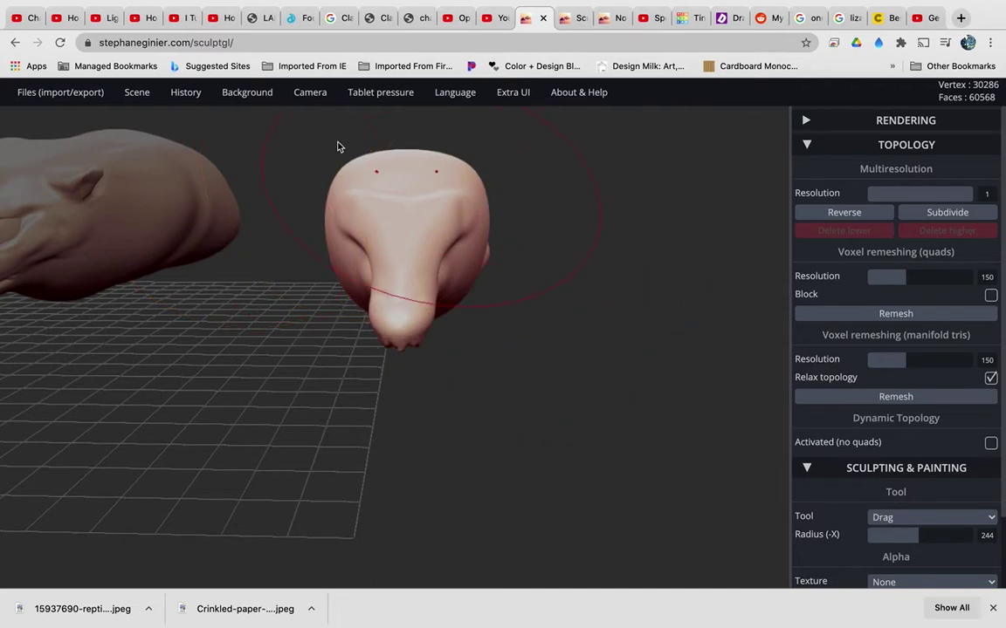
pyautogui.moveTo(139, 99)
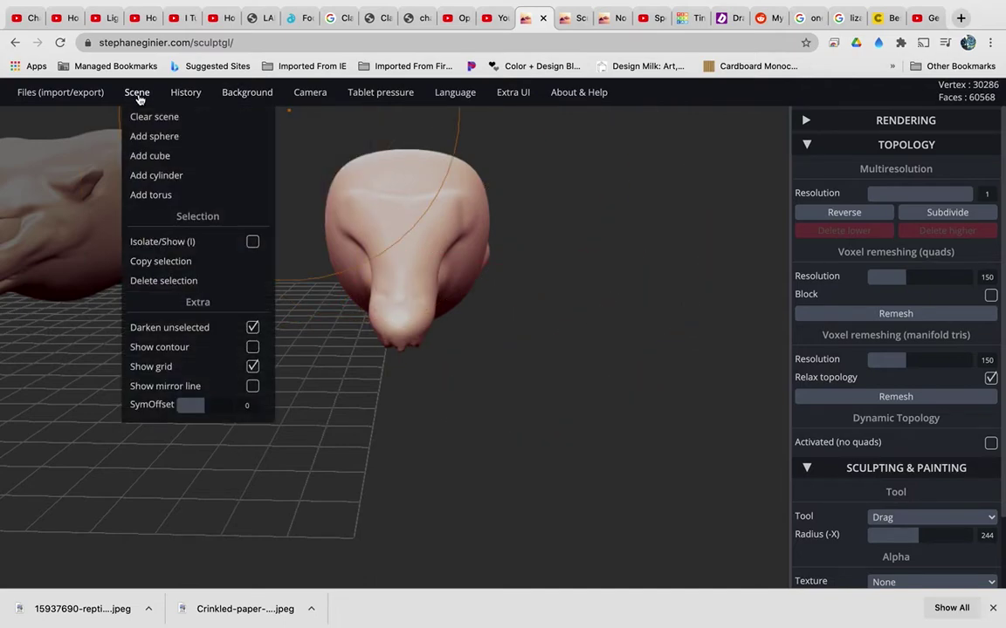
pyautogui.click(163, 281)
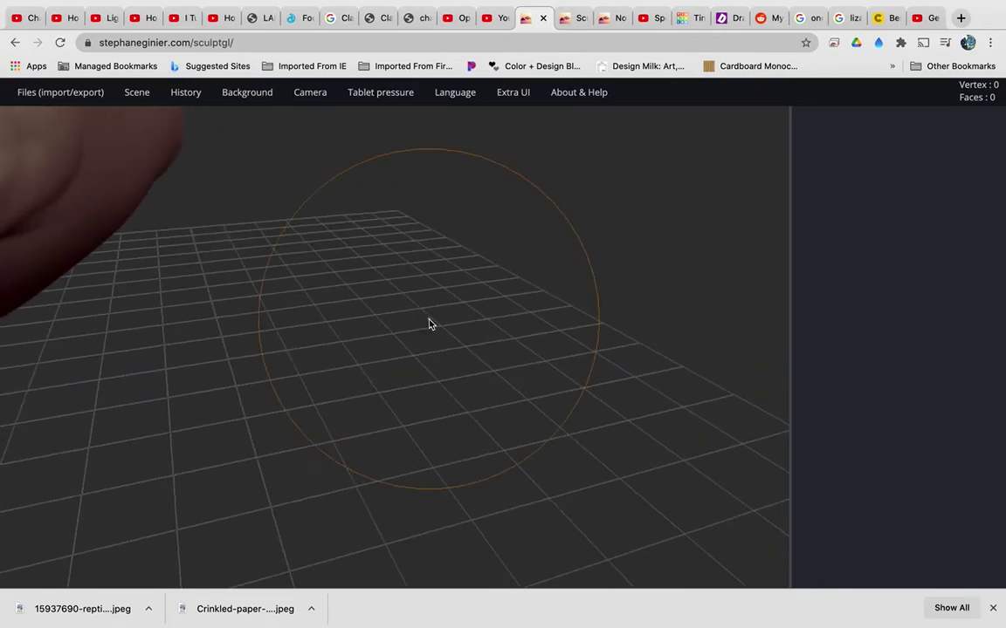
# - Select both eyeballs of the eared head together, and switch the selection to the head mesh
pyautogui.press('space')
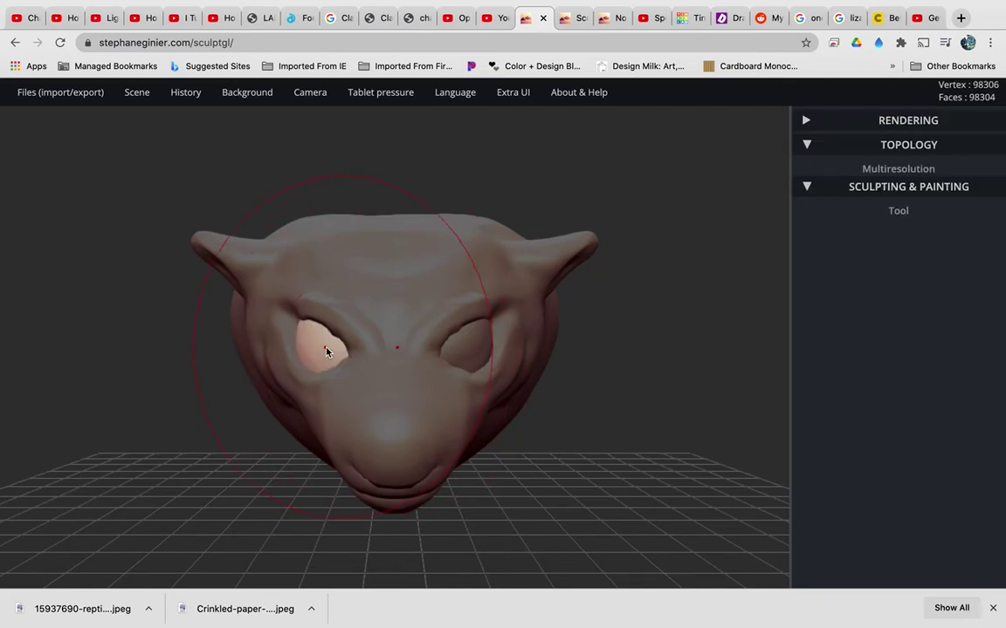
pyautogui.keyDown('shift'); pyautogui.moveTo(476, 344); pyautogui.dragTo(478, 348); pyautogui.keyUp('shift')
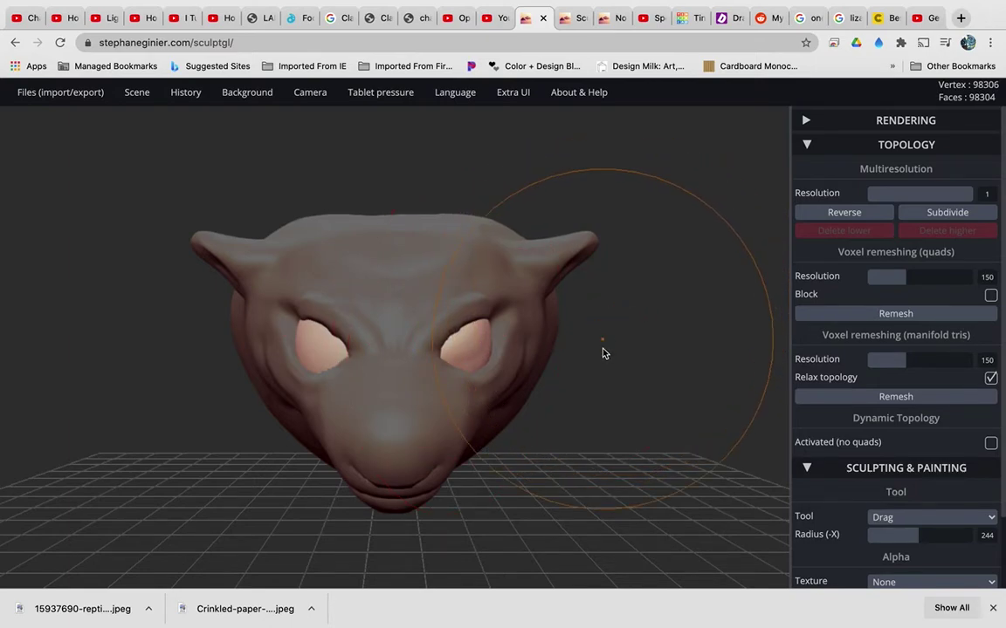
pyautogui.click(429, 285)
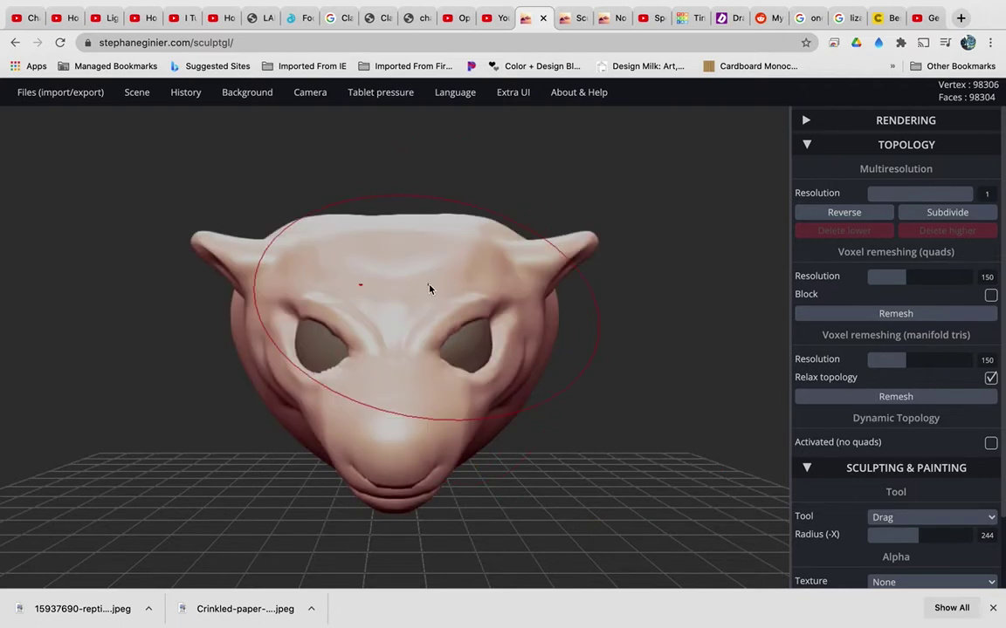
# - Build up mirrored upper eyelids with the Brush at radius 50 and intensity 38, and remesh the head as manifold triangles at resolution 150
pyautogui.press('1')
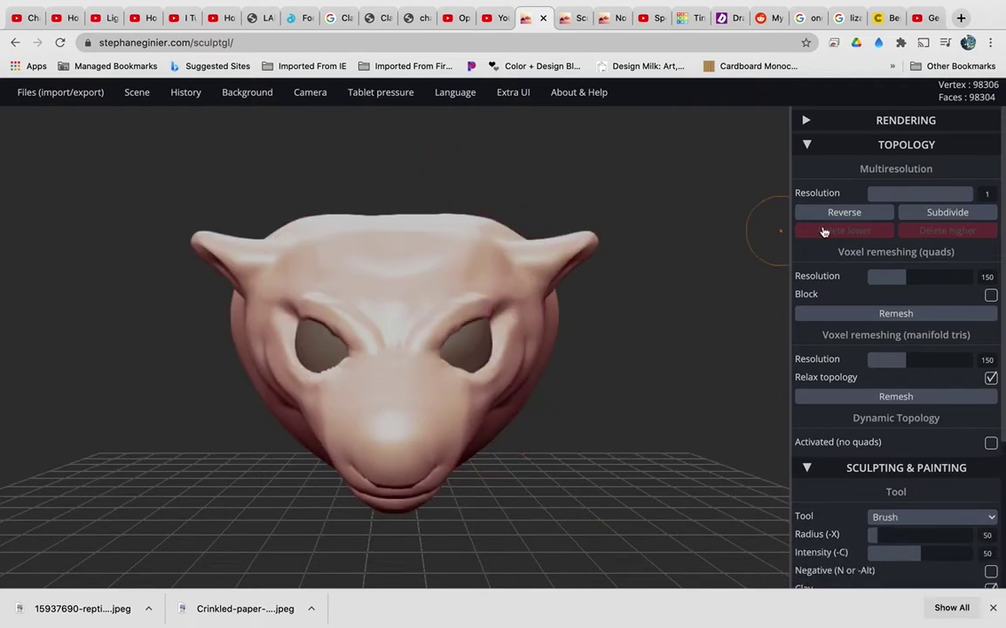
pyautogui.click(805, 145)
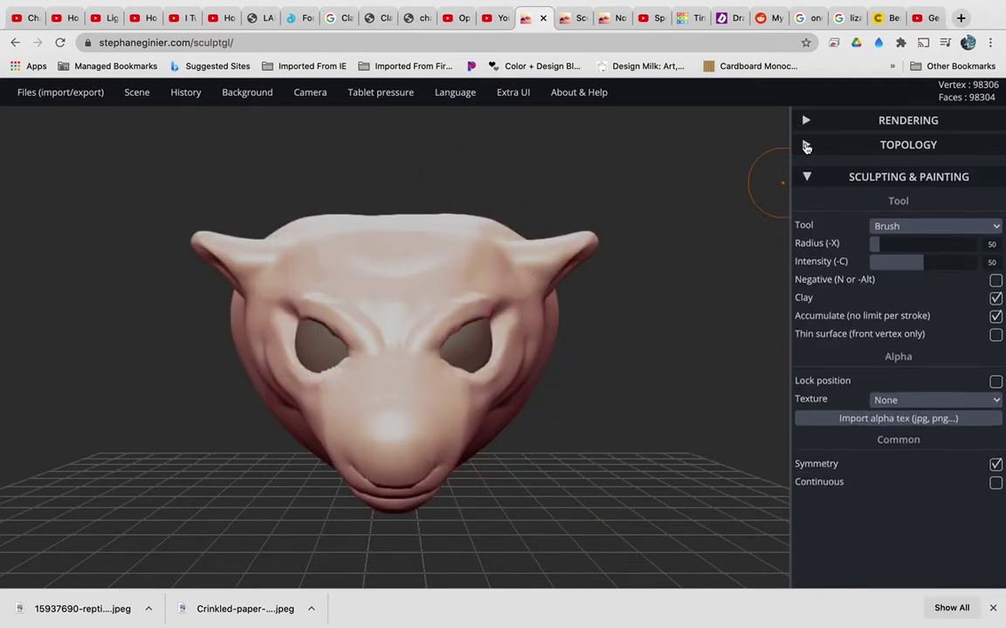
pyautogui.moveTo(926, 253); pyautogui.dragTo(911, 253)
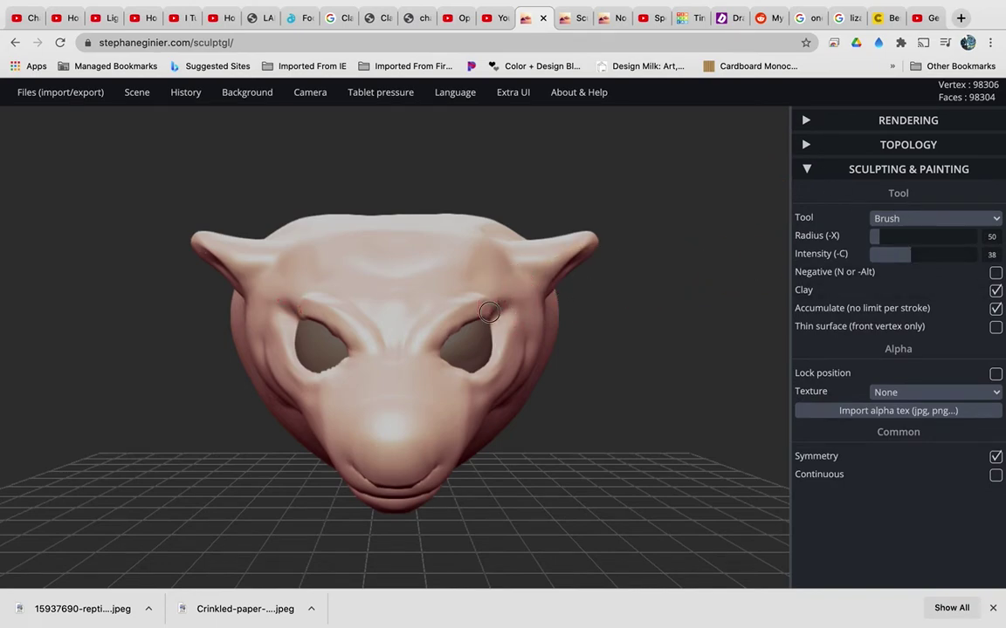
pyautogui.moveTo(489, 311)
pyautogui.mouseDown()
pyautogui.moveTo(443, 330)
pyautogui.moveTo(513, 315)
pyautogui.moveTo(454, 301)
pyautogui.moveTo(451, 323)
pyautogui.moveTo(506, 320)
pyautogui.moveTo(502, 348)
pyautogui.moveTo(442, 321)
pyautogui.moveTo(455, 331)
pyautogui.moveTo(409, 348)
pyautogui.mouseUp()
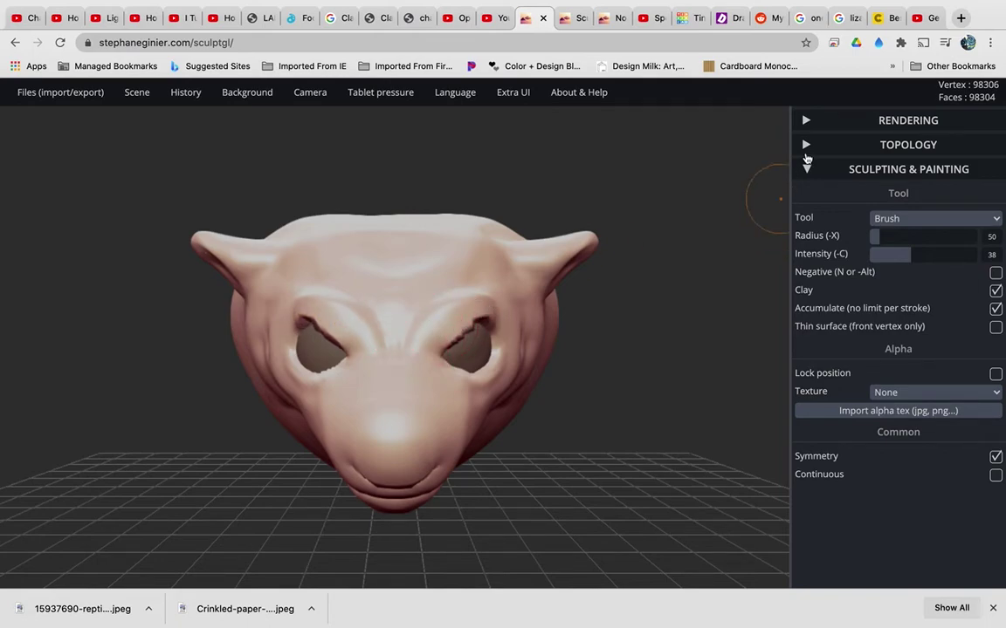
pyautogui.click(805, 144)
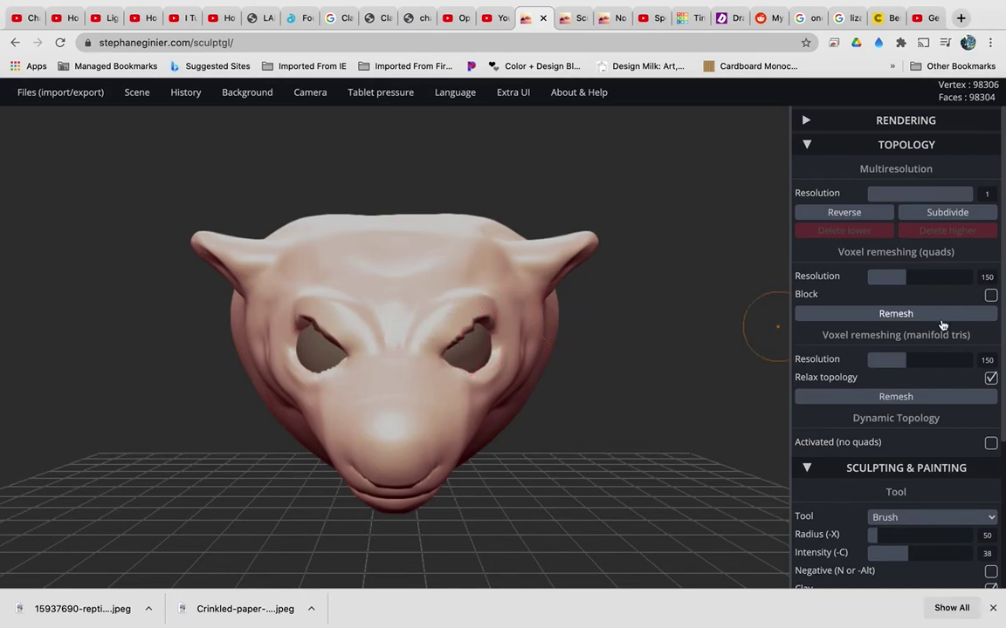
pyautogui.click(906, 403)
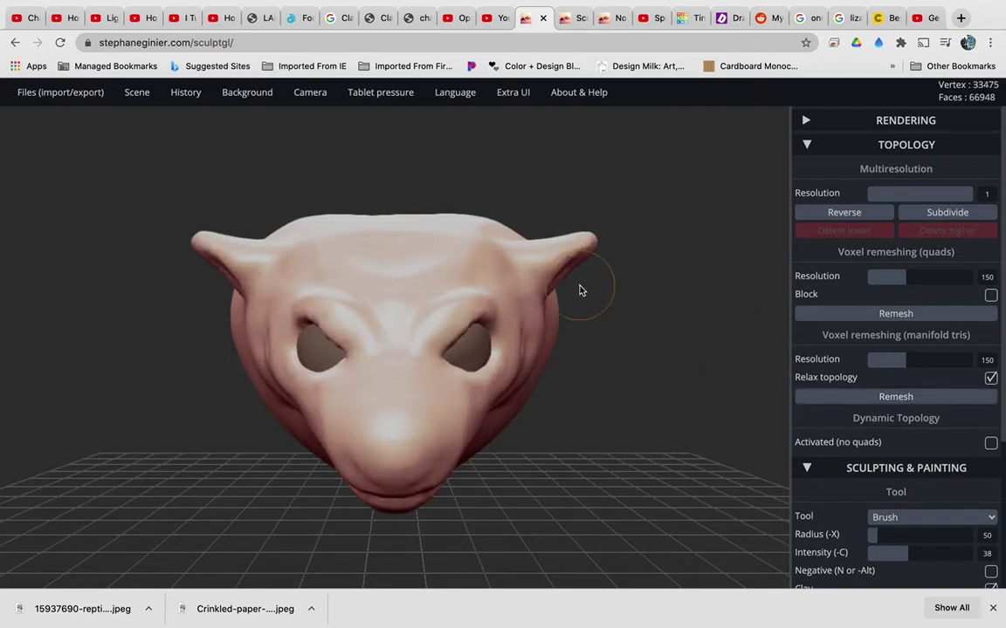
# - Extend the mirrored upper eyelid edges and build up the lower eye rims with the Brush at radius 50 and intensity 38
pyautogui.scroll(5, 460, 341)
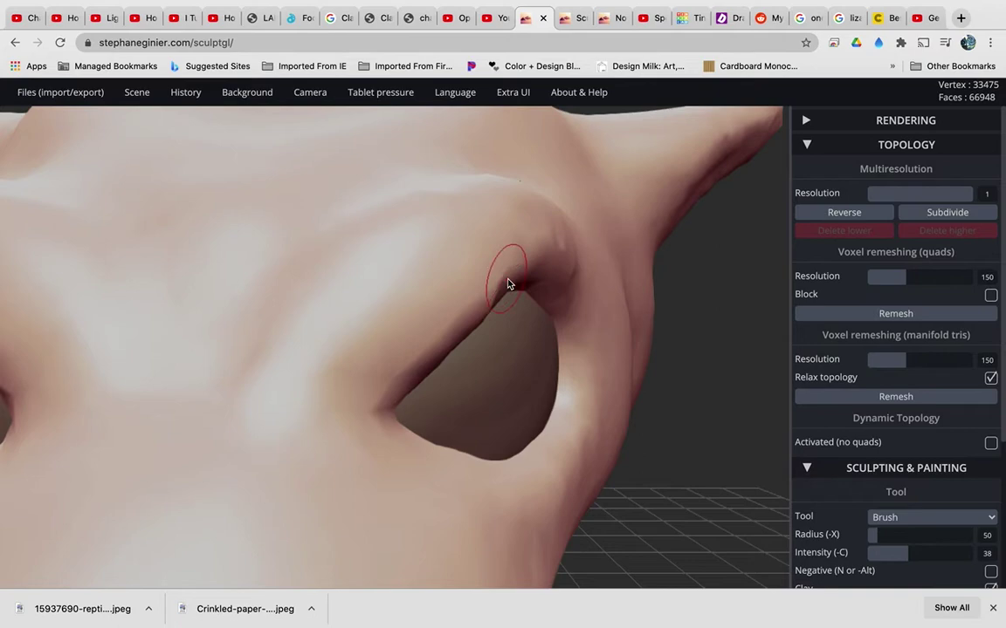
pyautogui.click(509, 281)
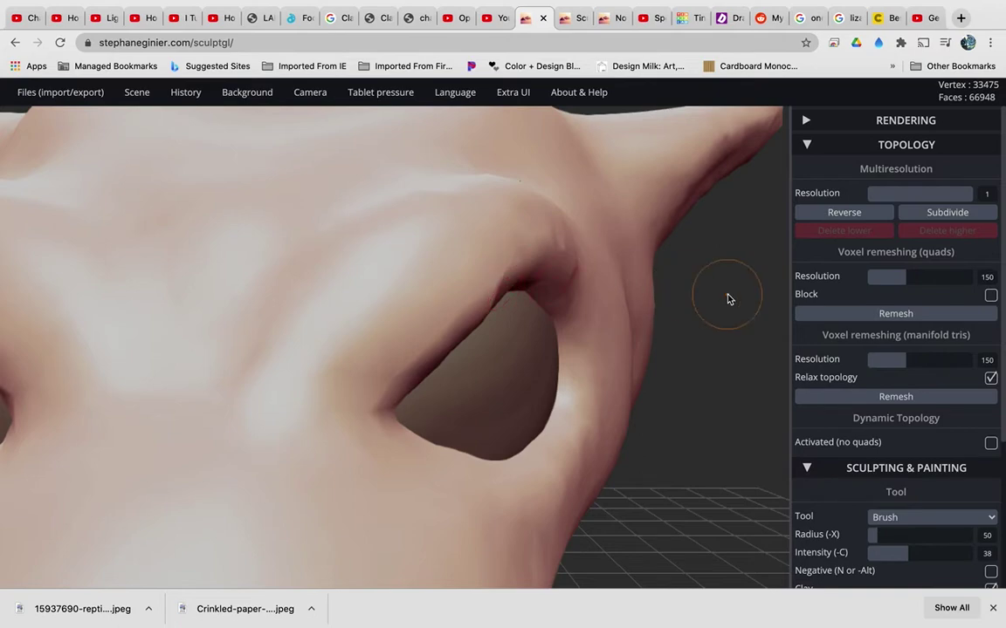
pyautogui.click(811, 150)
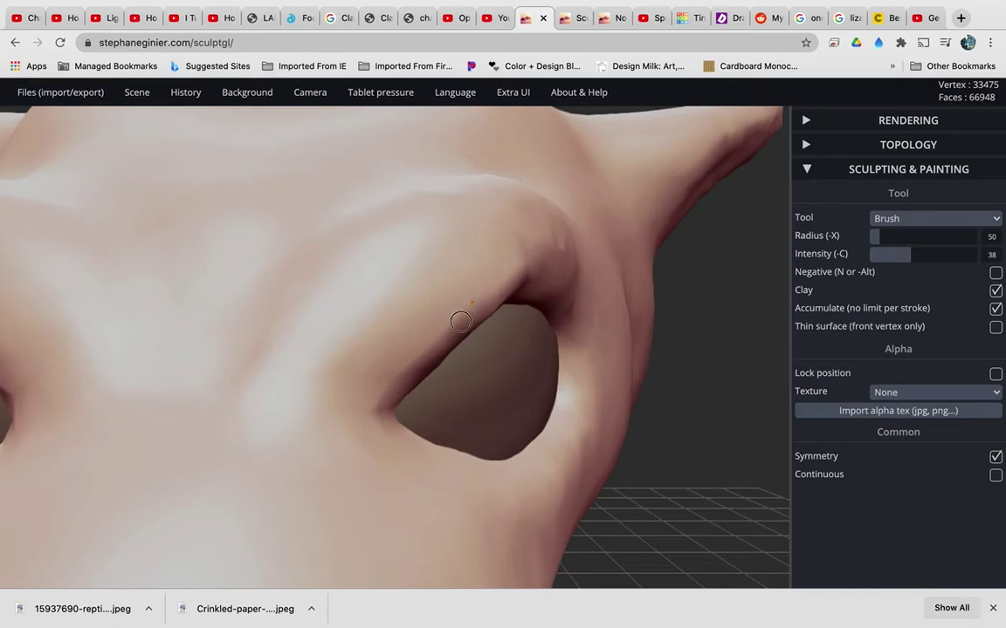
pyautogui.moveTo(465, 335)
pyautogui.mouseDown()
pyautogui.moveTo(362, 454)
pyautogui.moveTo(426, 489)
pyautogui.mouseUp()
pyautogui.moveTo(515, 479)
pyautogui.mouseDown()
pyautogui.moveTo(500, 460)
pyautogui.moveTo(531, 439)
pyautogui.mouseUp()
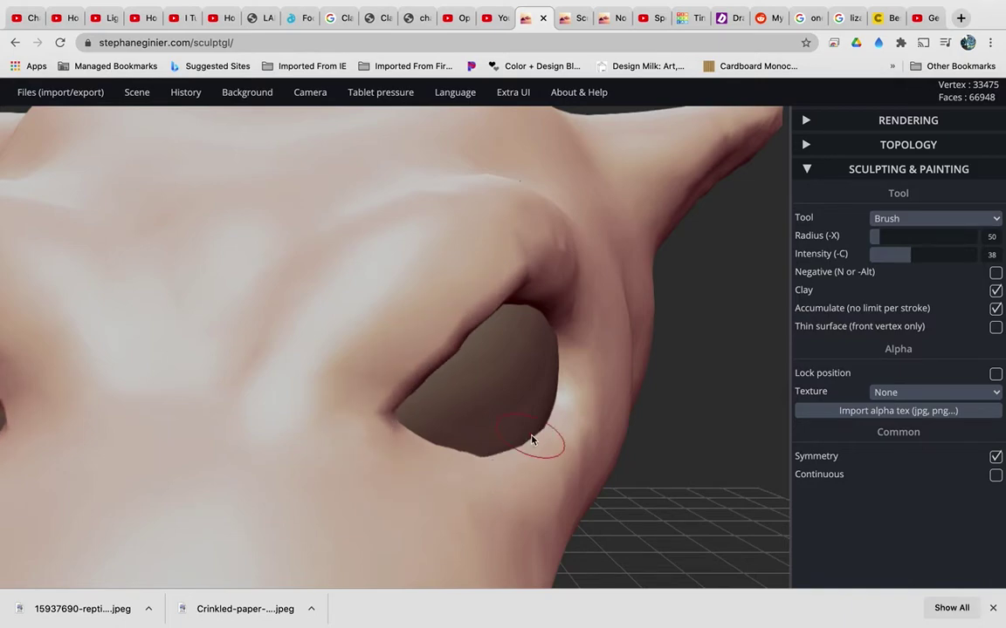
# - Run the Crease tool in Negative mode at radius 53 and intensity 75 along the outer part of the lower eye rim
pyautogui.press('3')
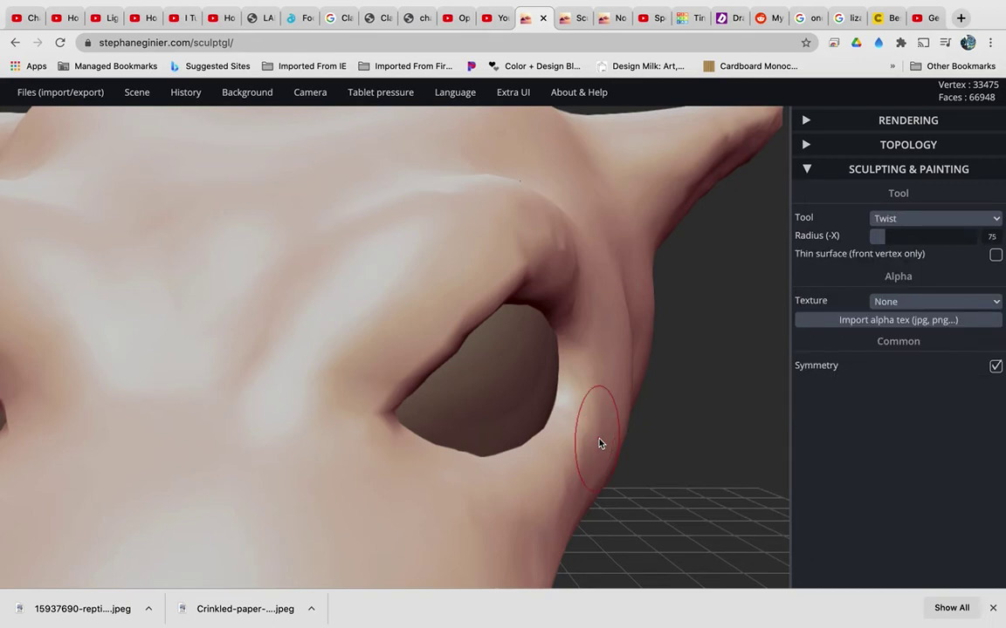
pyautogui.press('4')
pyautogui.press('5')
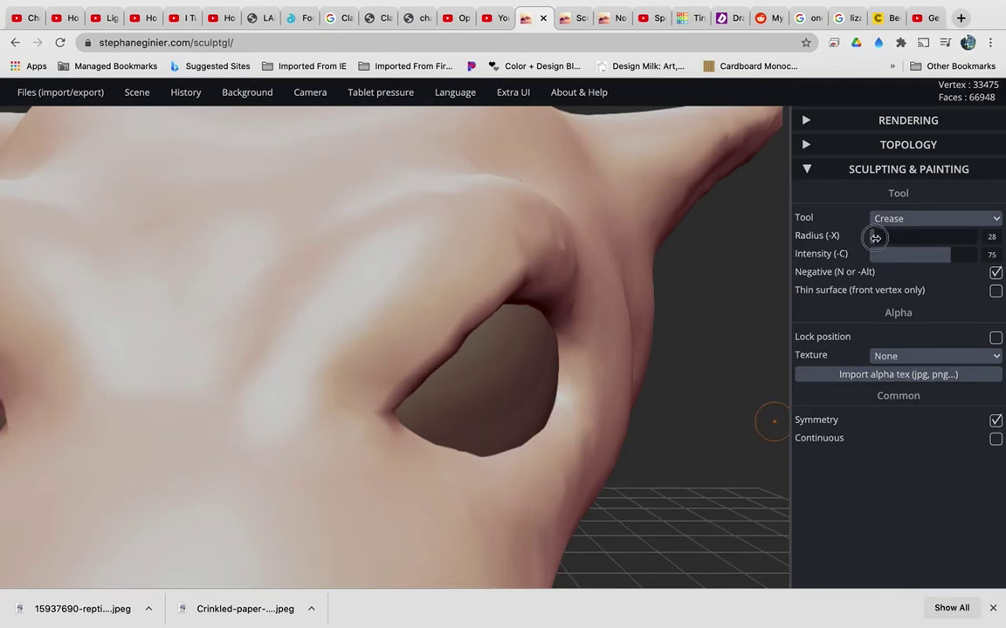
pyautogui.moveTo(876, 238); pyautogui.dragTo(881, 239)
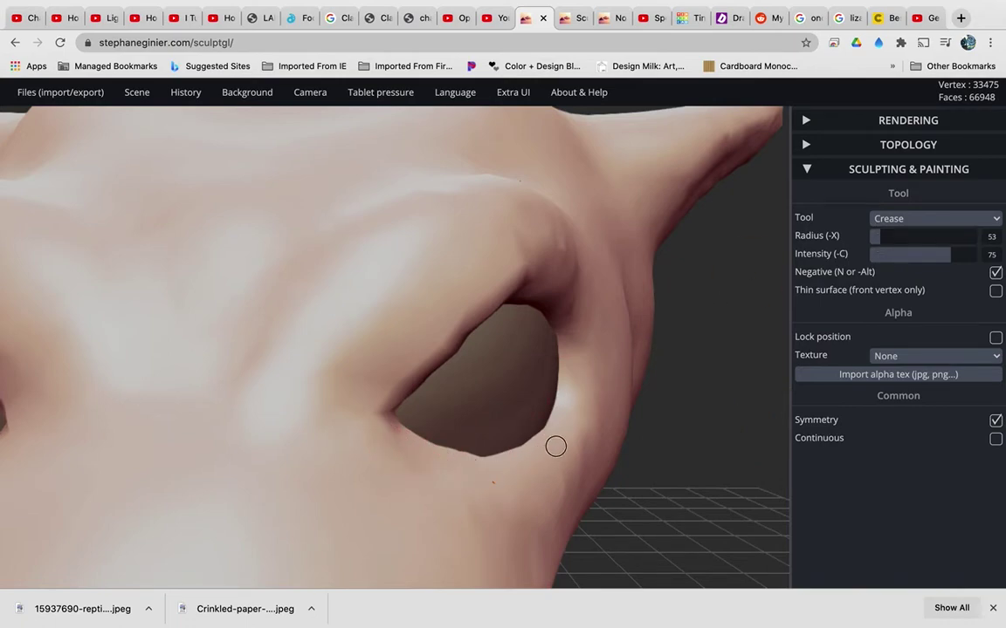
pyautogui.moveTo(556, 447)
pyautogui.mouseDown()
pyautogui.moveTo(583, 377)
pyautogui.moveTo(586, 408)
pyautogui.mouseUp()
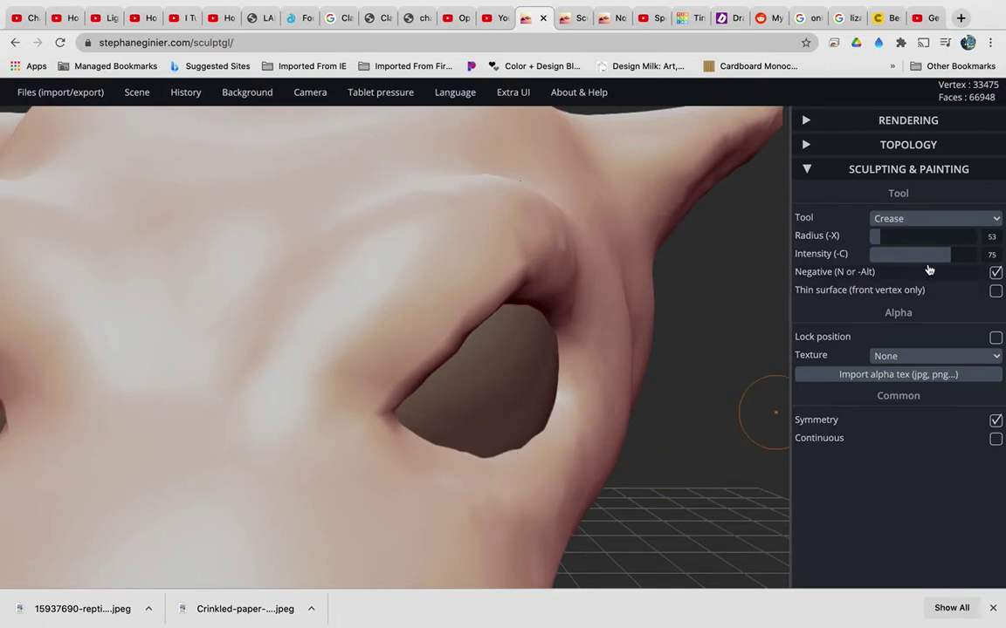
# - Turn off Negative for the Crease tool and shape mirrored lower eyelids along the undersides of both eyes
pyautogui.scroll(-10, 774, 346)
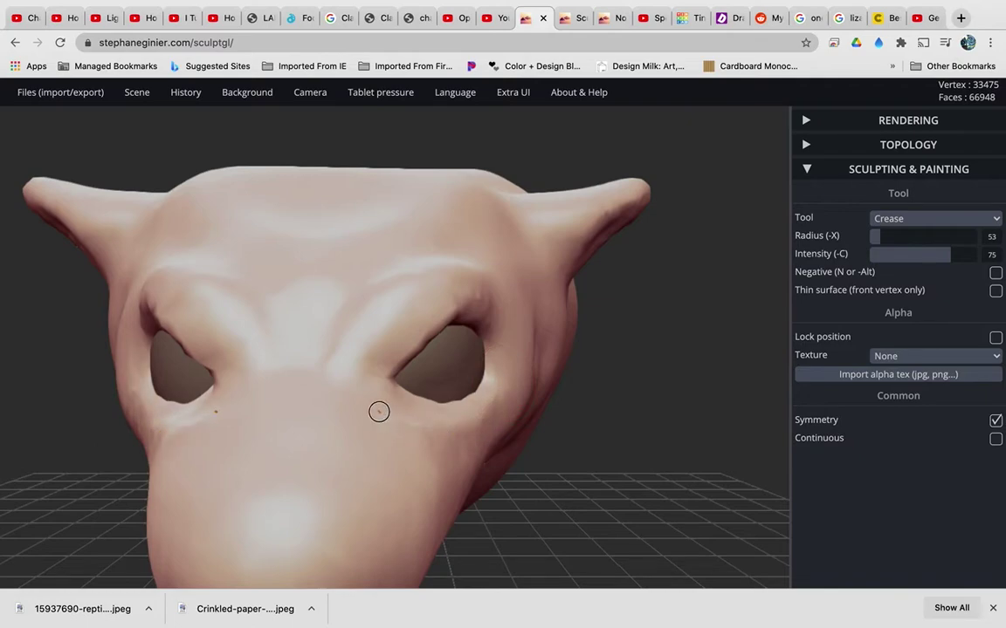
pyautogui.moveTo(379, 411)
pyautogui.mouseDown()
pyautogui.moveTo(460, 420)
pyautogui.moveTo(489, 397)
pyautogui.moveTo(497, 368)
pyautogui.mouseUp()
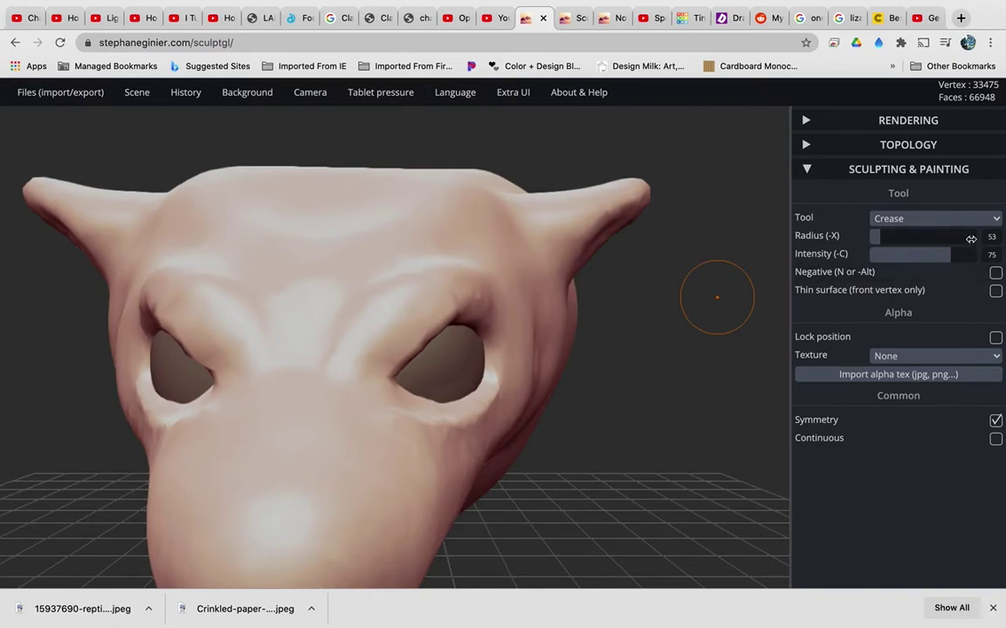
pyautogui.scroll(-3, 667, 354)
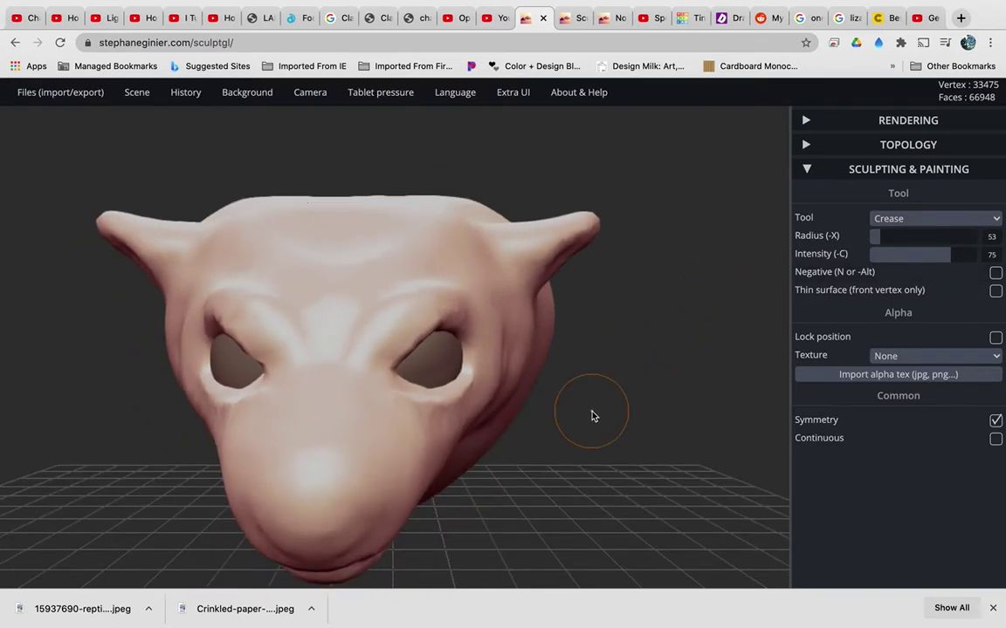
# - Select both eyeballs and set their matcap material to White
pyautogui.scroll(6, 593, 415)
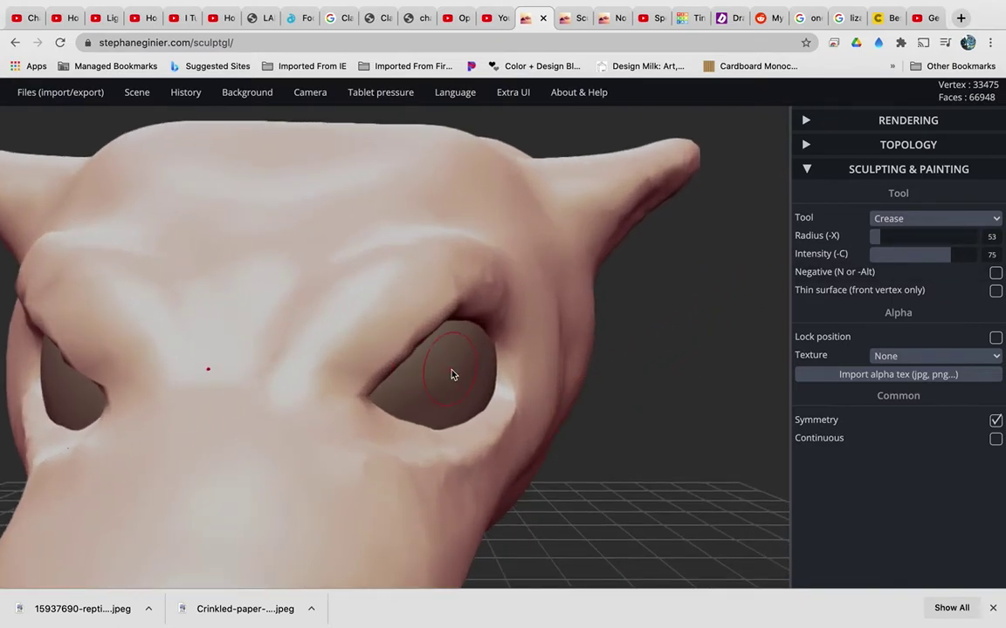
pyautogui.click(452, 374)
pyautogui.press('shift')
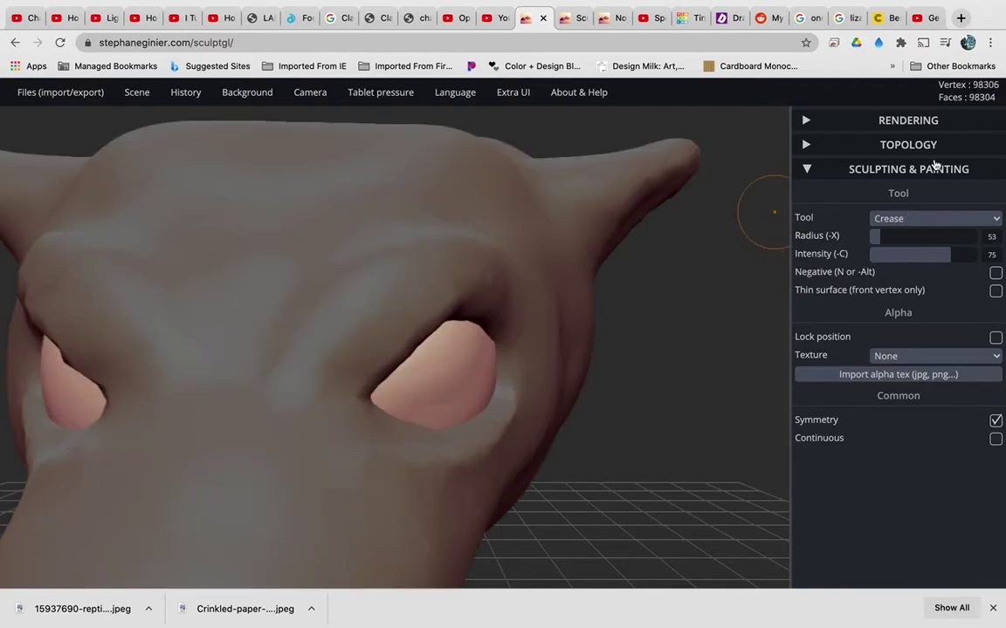
pyautogui.click(807, 122)
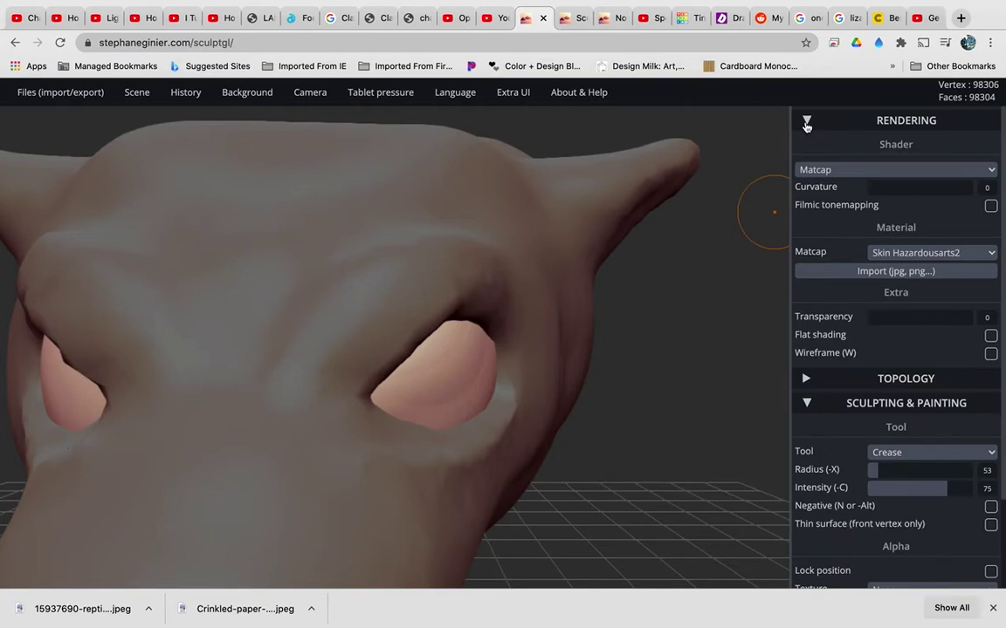
pyautogui.click(928, 254)
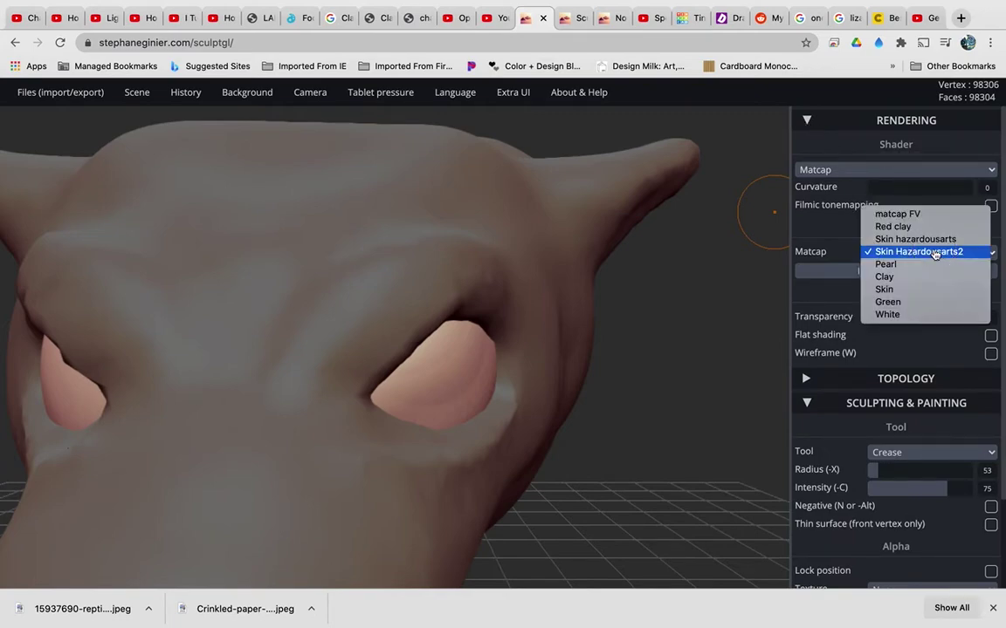
pyautogui.click(909, 314)
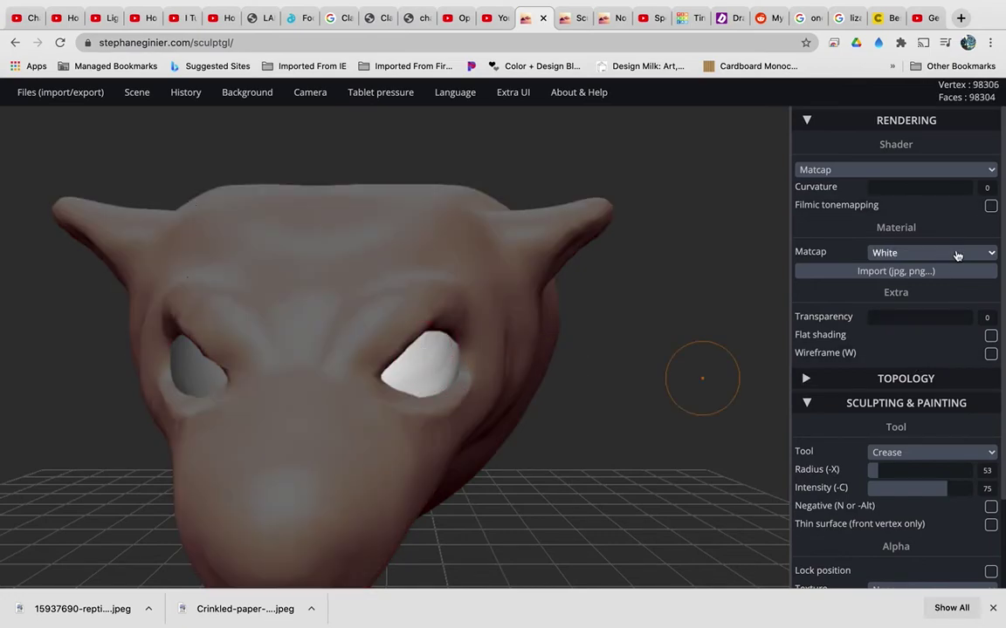
# - Change the selected eyeballs' matcap material to Pearl
pyautogui.click(957, 254)
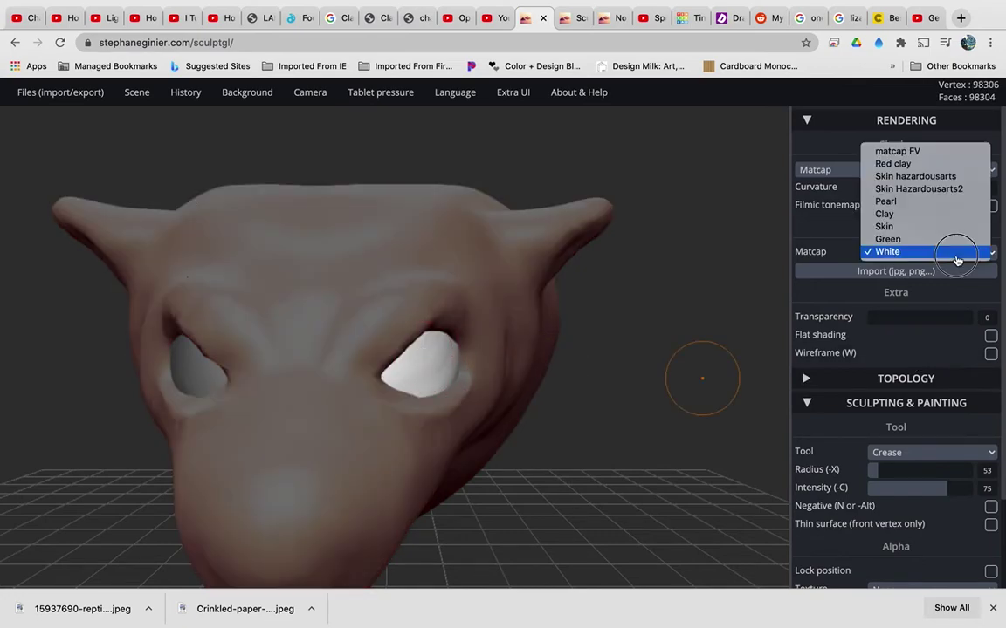
pyautogui.click(943, 203)
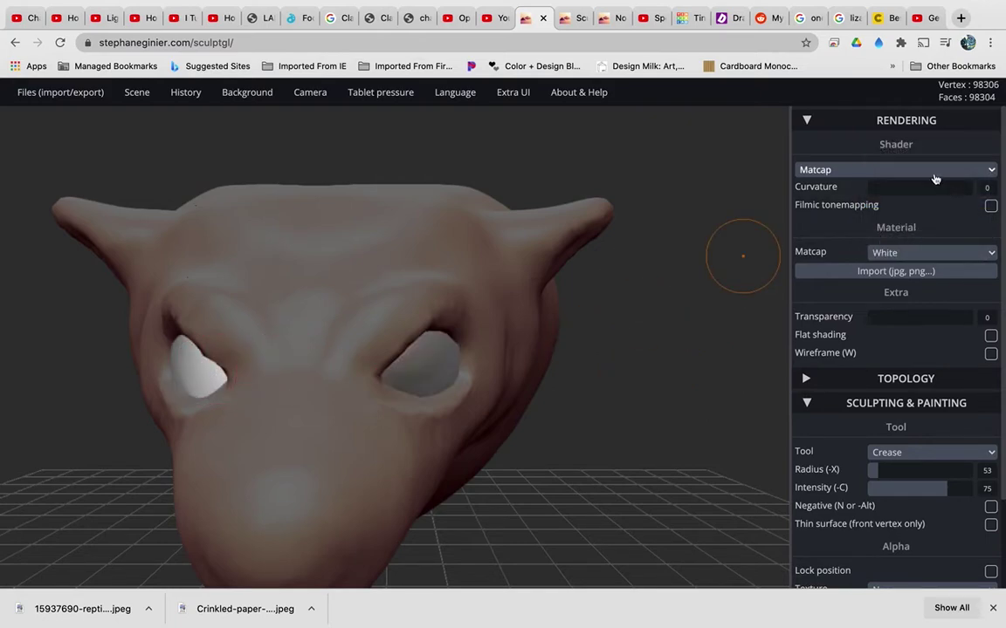
pyautogui.click(912, 254)
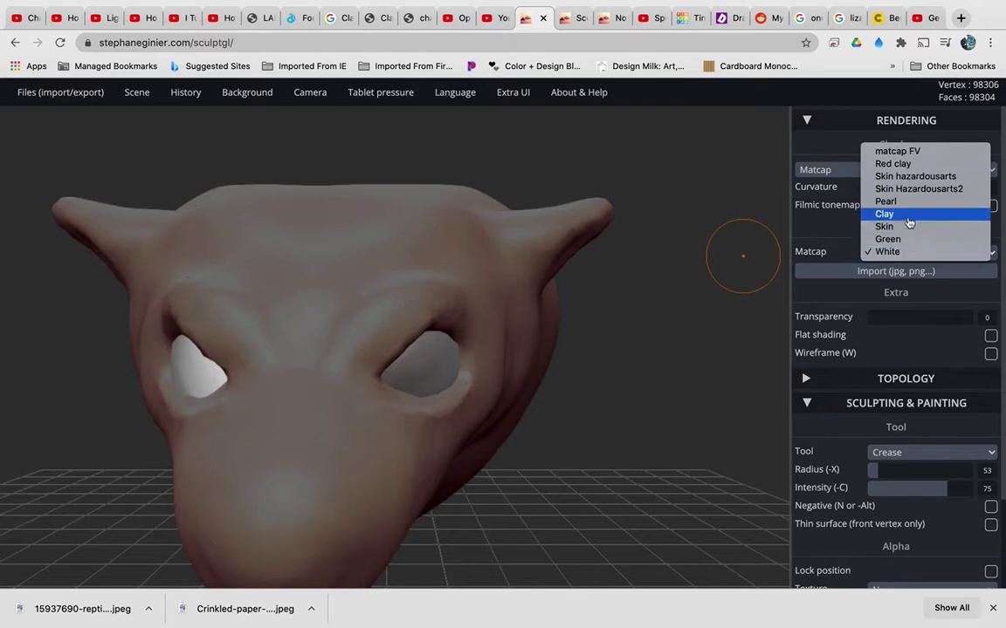
pyautogui.click(857, 214)
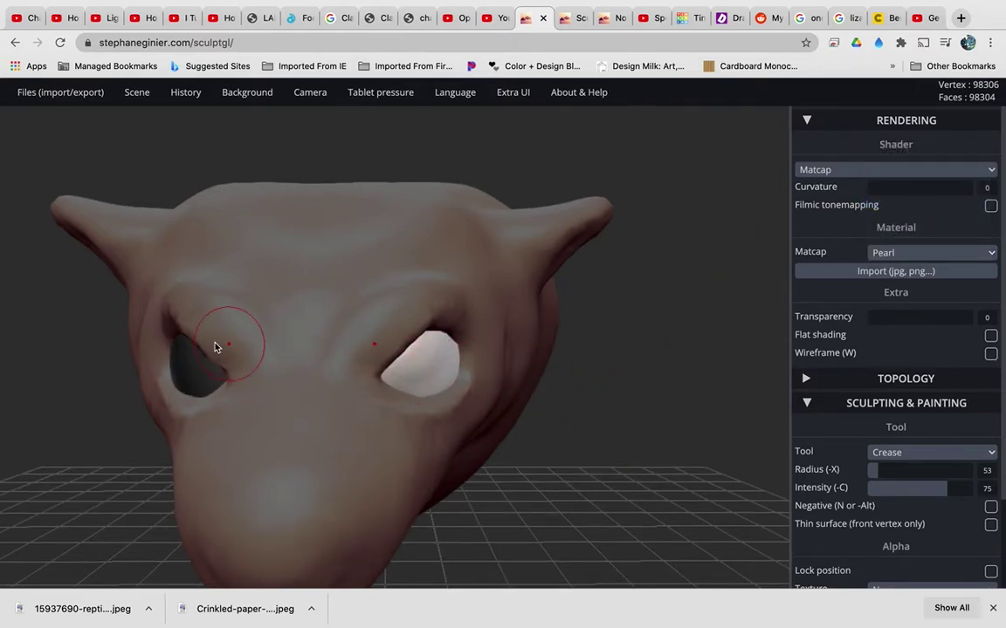
pyautogui.moveTo(215, 346)
pyautogui.keyDown('shift'); pyautogui.mouseDown()
pyautogui.moveTo(188, 370)
pyautogui.moveTo(170, 348)
pyautogui.mouseUp(); pyautogui.keyUp('shift')
# - Try the PBR shader with the Winter river environment on the eyeballs, and return them to the Matcap shader
pyautogui.click(925, 171)
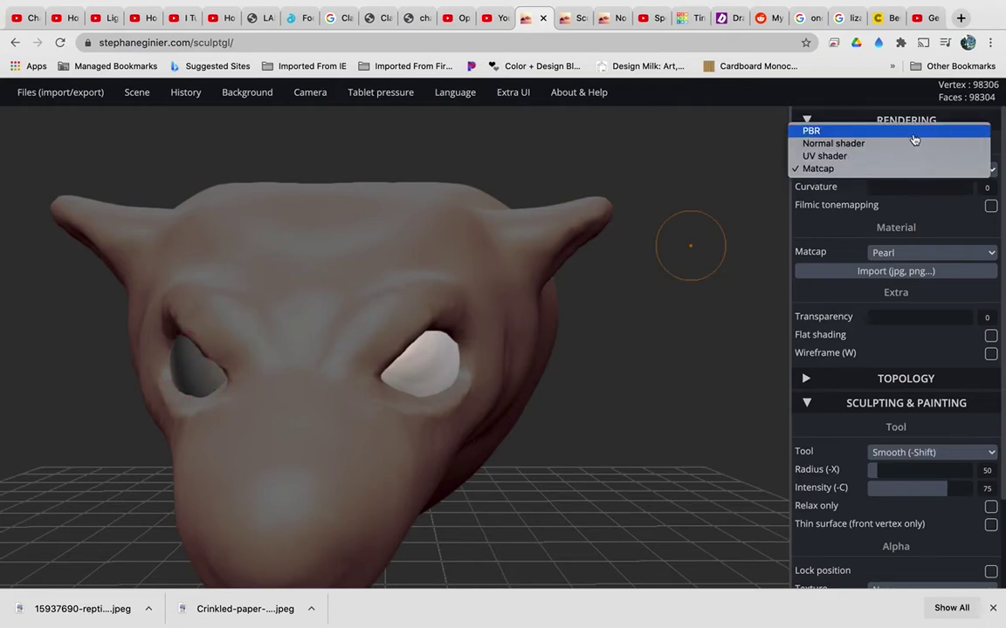
pyautogui.click(913, 137)
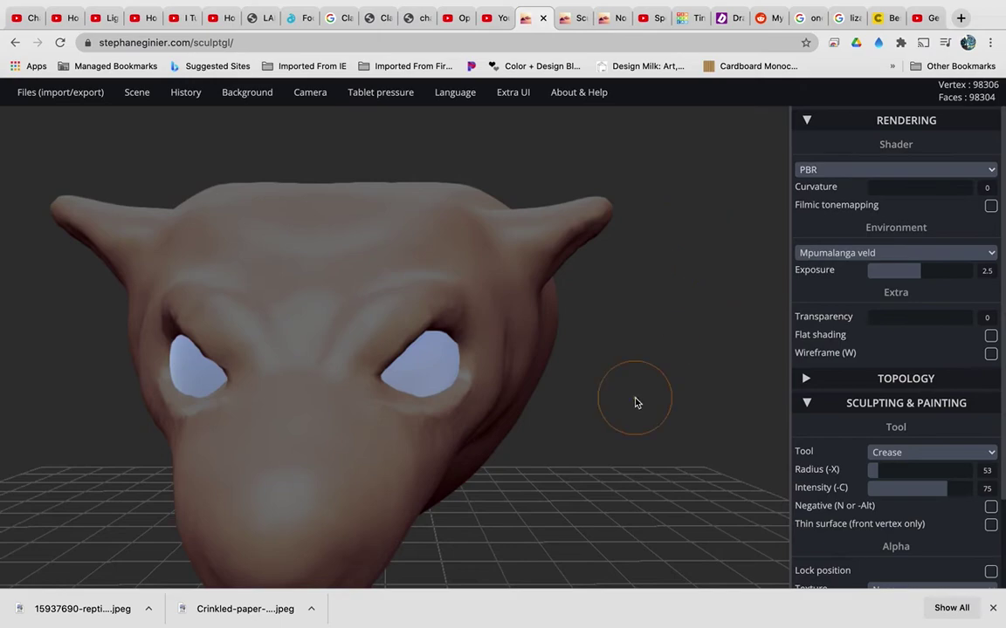
pyautogui.scroll(-5, 636, 404)
pyautogui.moveTo(545, 440)
pyautogui.mouseDown()
pyautogui.moveTo(642, 420)
pyautogui.moveTo(655, 406)
pyautogui.moveTo(583, 449)
pyautogui.mouseUp()
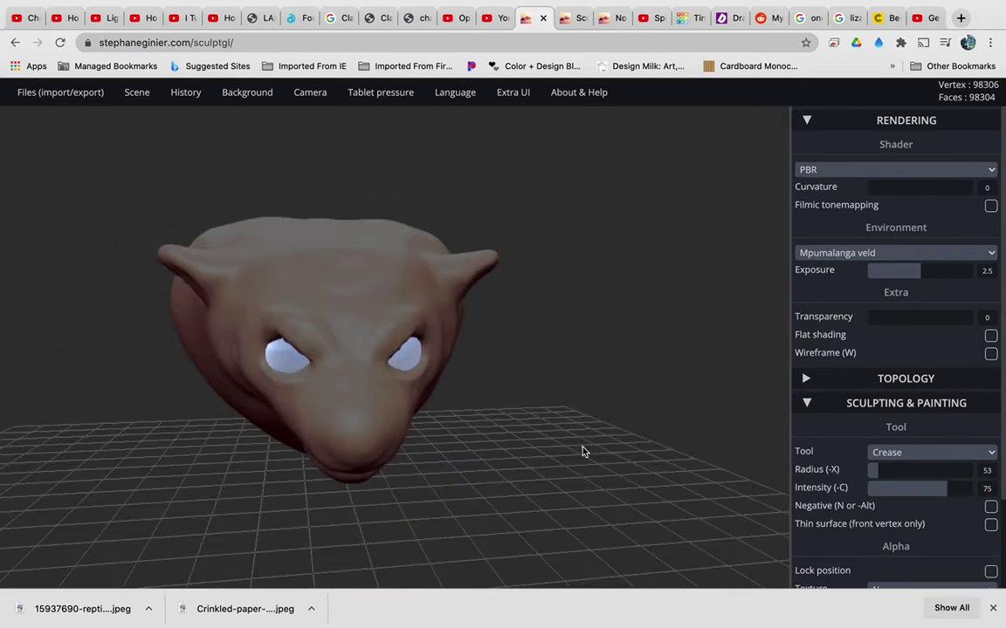
pyautogui.click(916, 253)
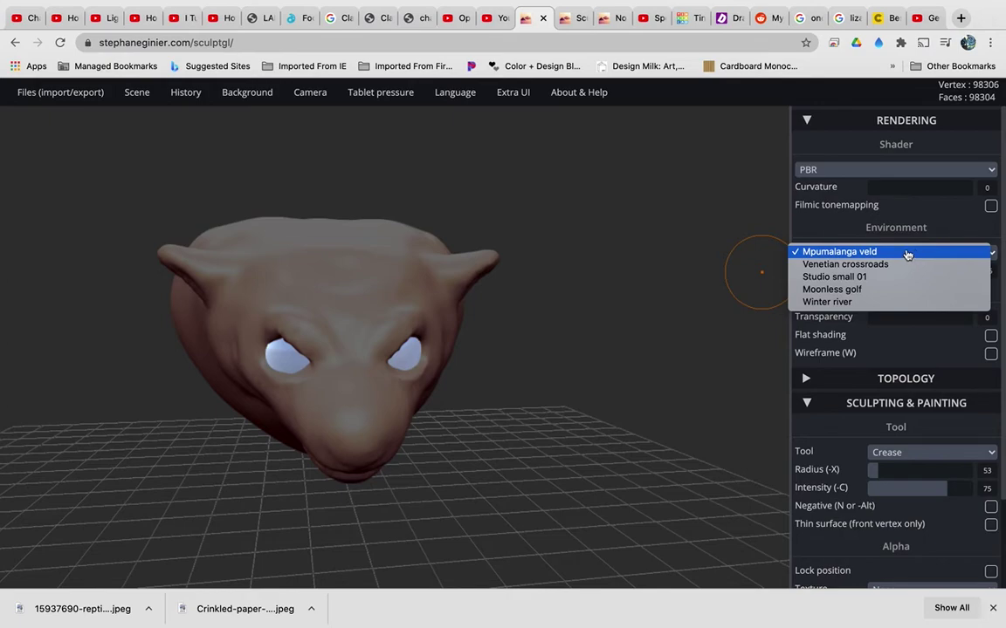
pyautogui.click(868, 302)
pyautogui.moveTo(546, 404)
pyautogui.mouseDown()
pyautogui.moveTo(620, 330)
pyautogui.moveTo(561, 408)
pyautogui.moveTo(467, 429)
pyautogui.moveTo(436, 367)
pyautogui.moveTo(377, 353)
pyautogui.moveTo(397, 390)
pyautogui.moveTo(435, 404)
pyautogui.mouseUp()
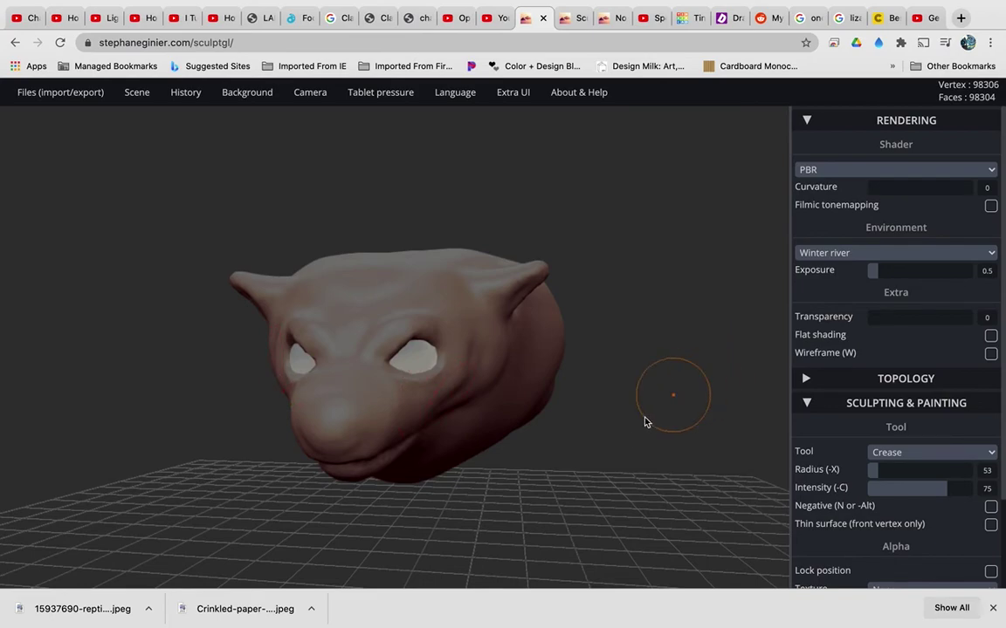
pyautogui.moveTo(646, 420); pyautogui.dragTo(689, 433)
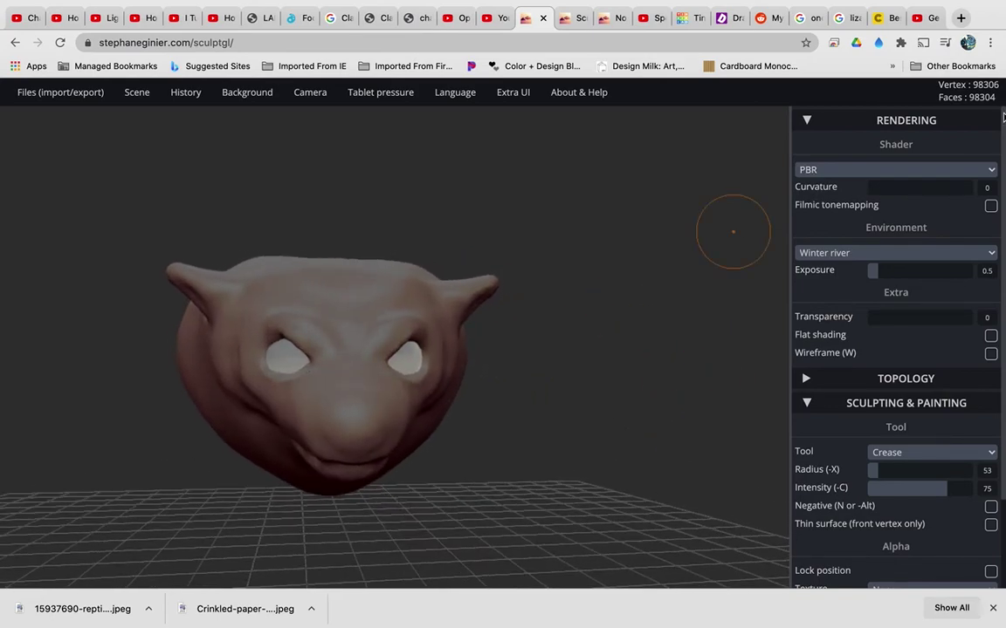
pyautogui.click(917, 168)
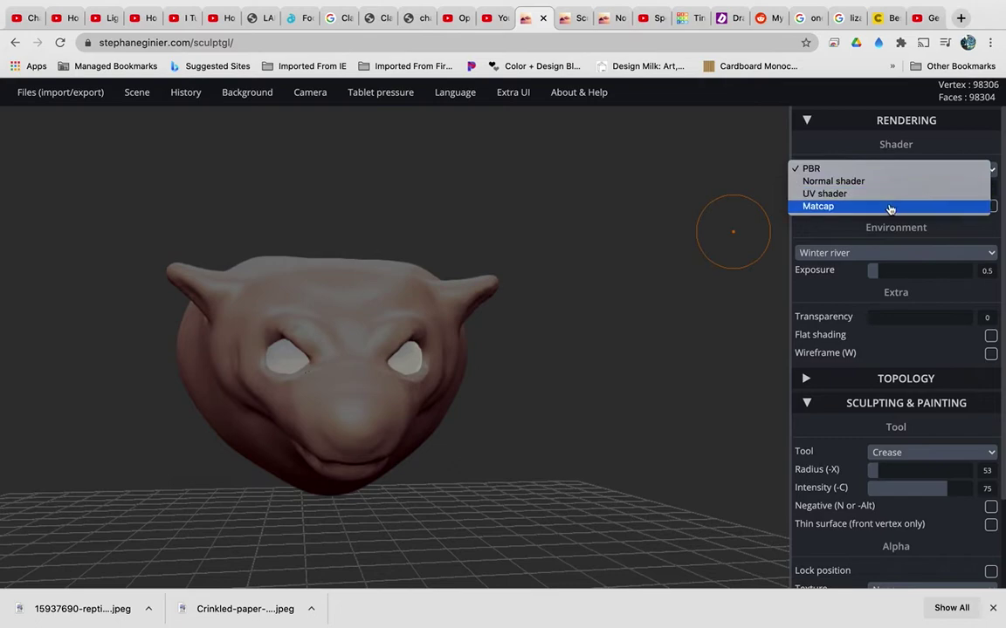
pyautogui.click(889, 206)
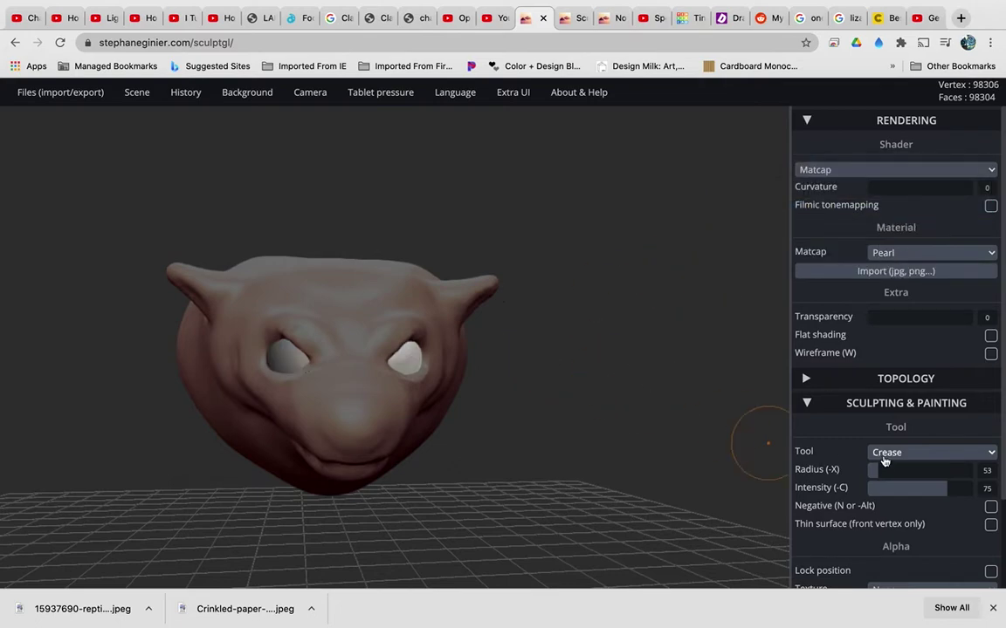
# - Cover both eyeballs completely with the albedo colour #bdb098 using the Paint tool's paint-all operation
pyautogui.press('9')
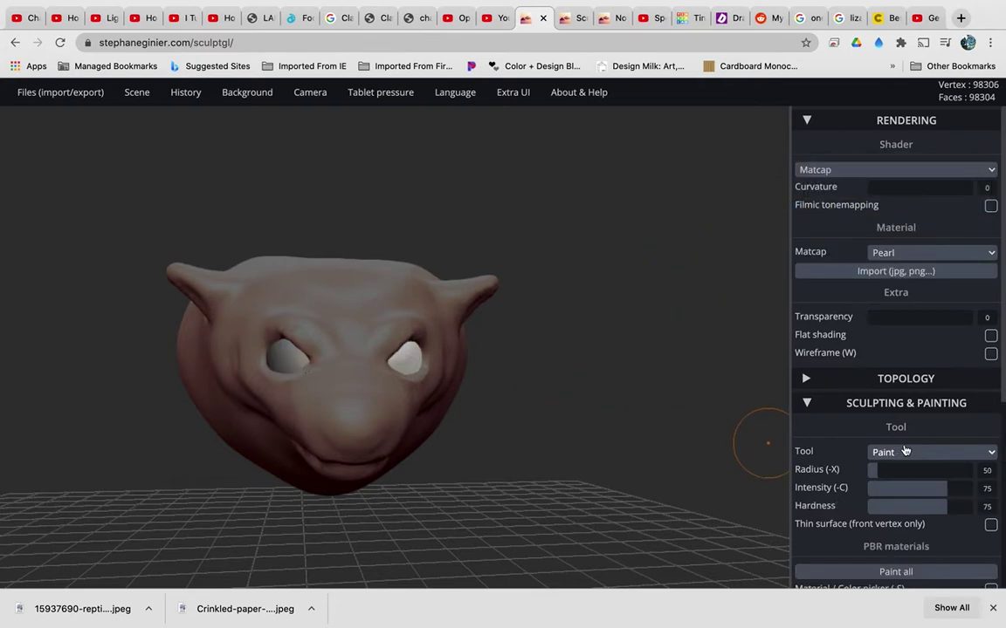
pyautogui.scroll(-2, 905, 451)
pyautogui.click(913, 513)
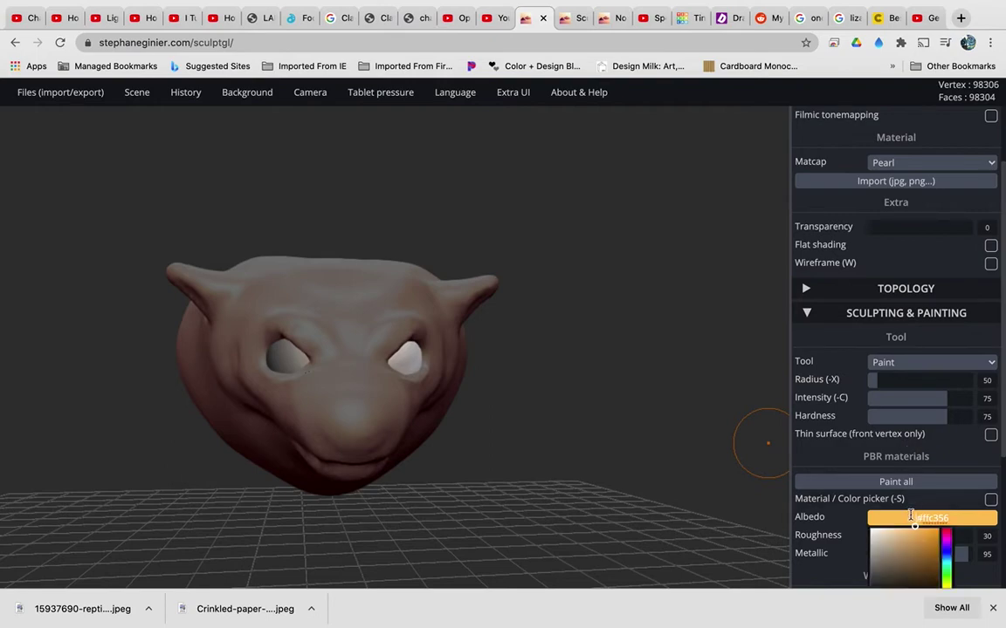
pyautogui.scroll(-1, 899, 524)
pyautogui.click(883, 511)
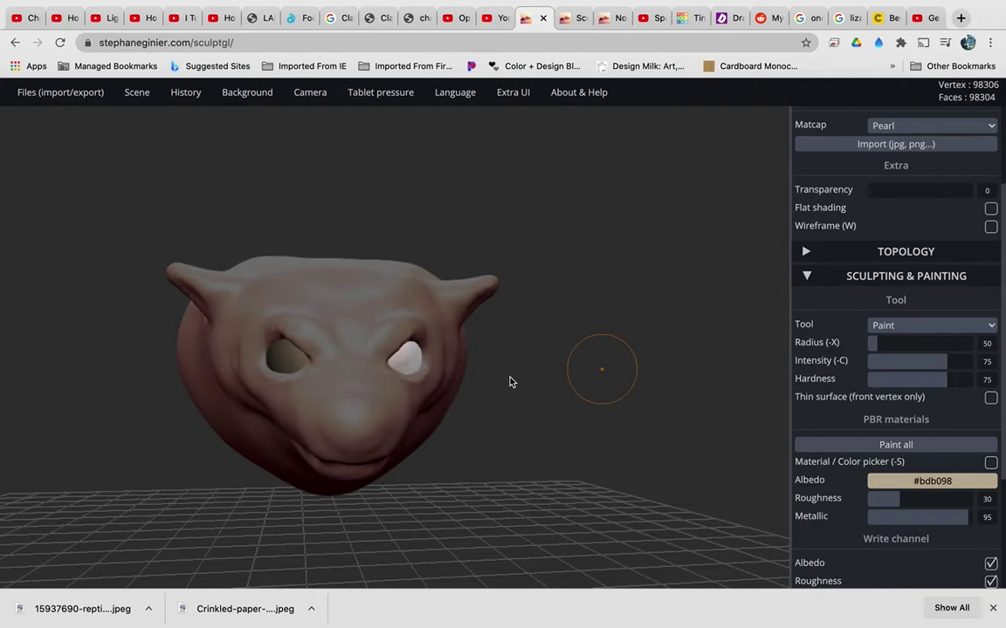
pyautogui.hotkey('ctrl', 'z')
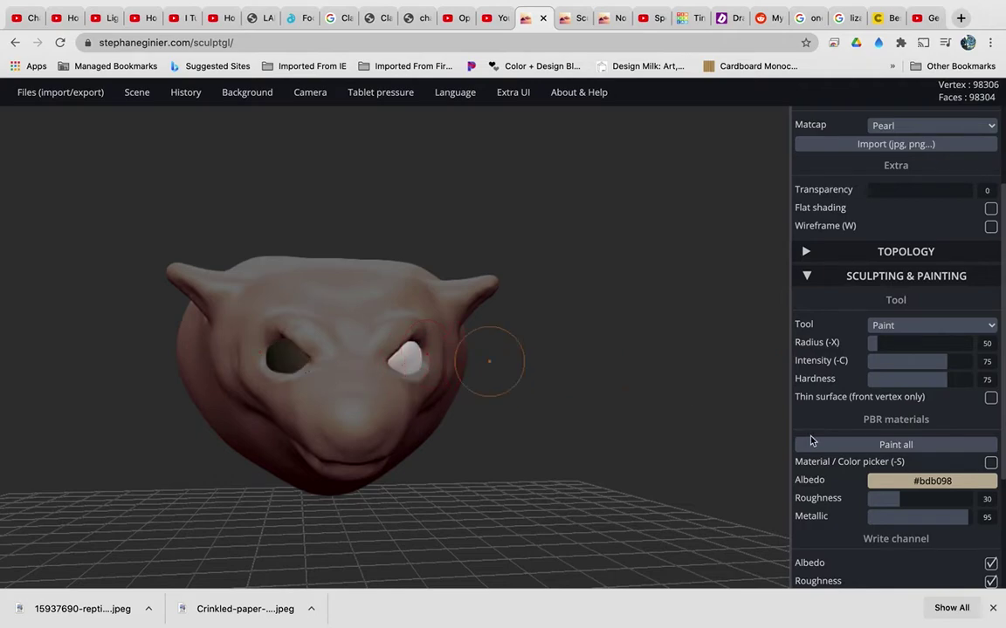
pyautogui.click(897, 447)
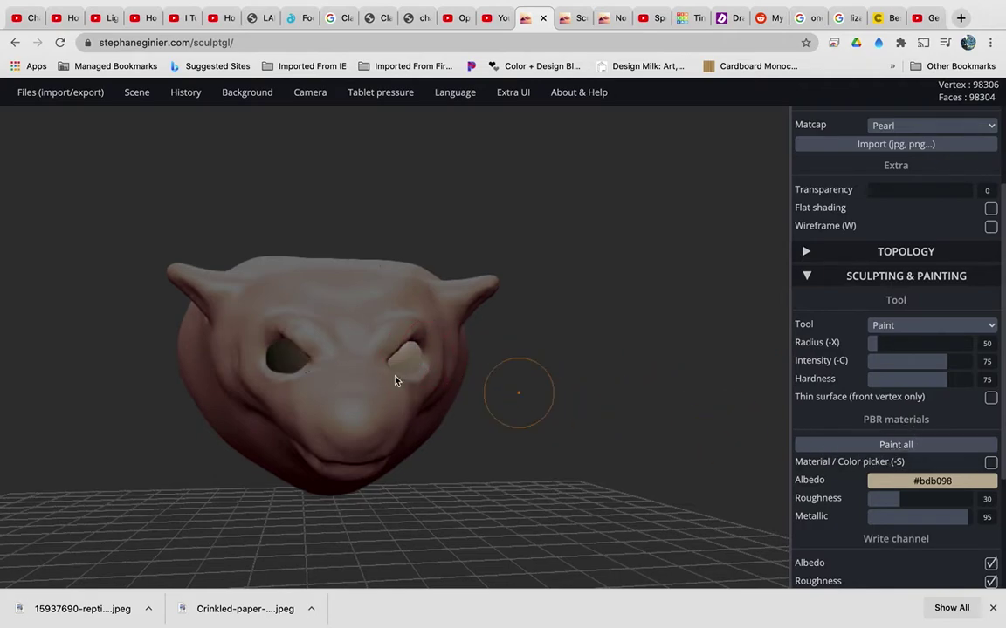
pyautogui.click(276, 356)
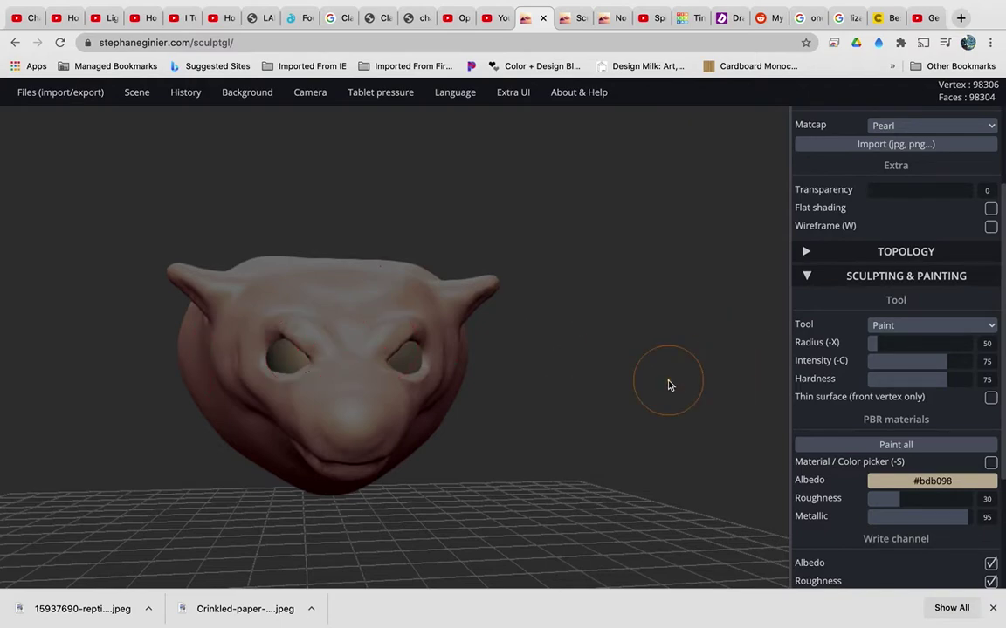
pyautogui.moveTo(669, 385); pyautogui.dragTo(615, 370)
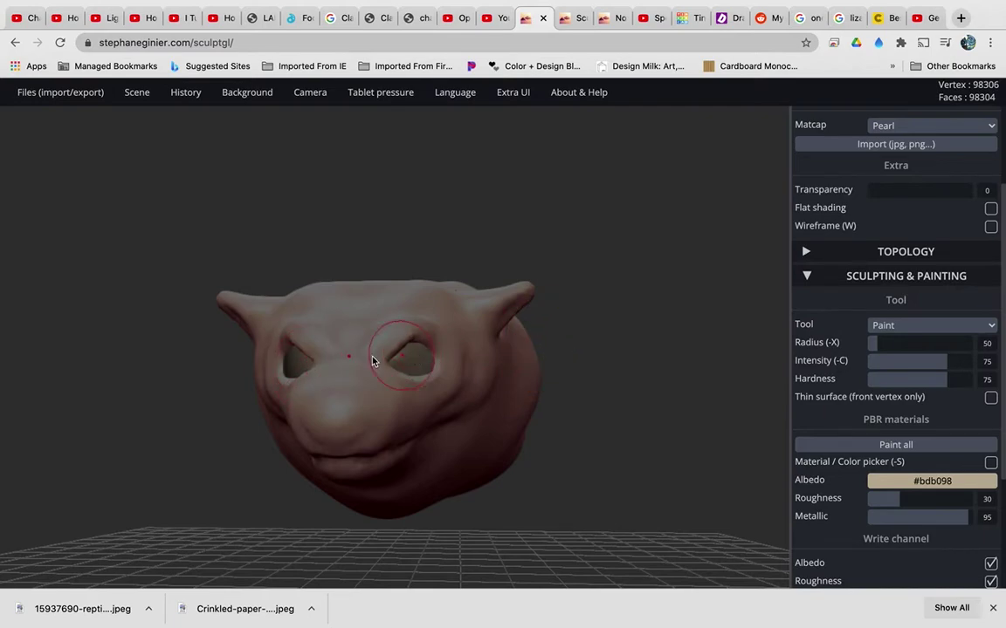
# - Add a new sphere to the scene and move it up and out to one side of the body with the Transform tool
pyautogui.moveTo(606, 377)
pyautogui.mouseDown()
pyautogui.moveTo(659, 401)
pyautogui.moveTo(639, 408)
pyautogui.moveTo(475, 384)
pyautogui.moveTo(453, 355)
pyautogui.moveTo(534, 422)
pyautogui.moveTo(562, 396)
pyautogui.mouseUp()
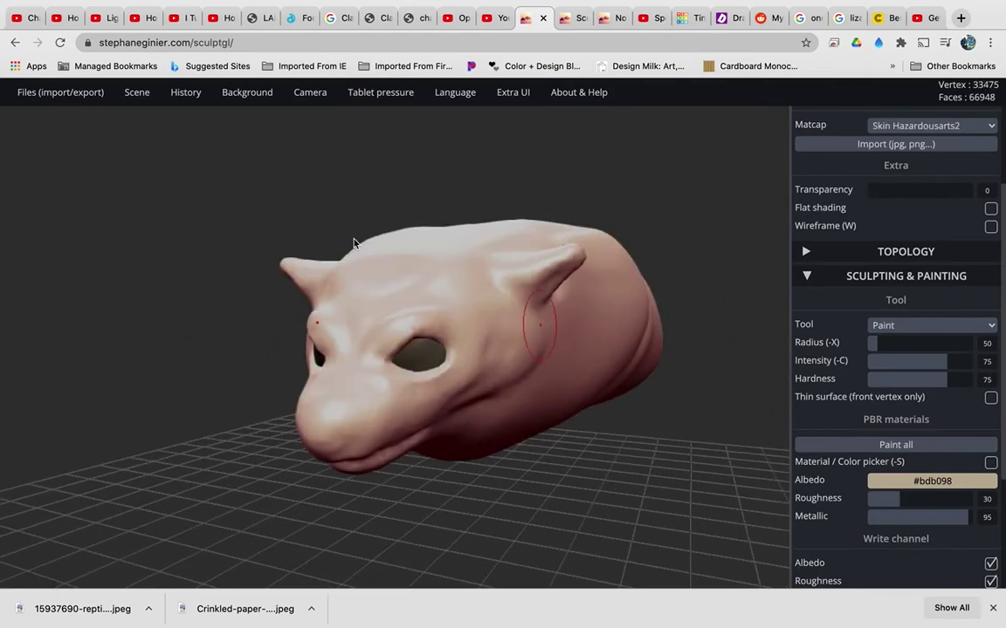
pyautogui.moveTo(728, 476); pyautogui.dragTo(728, 425)
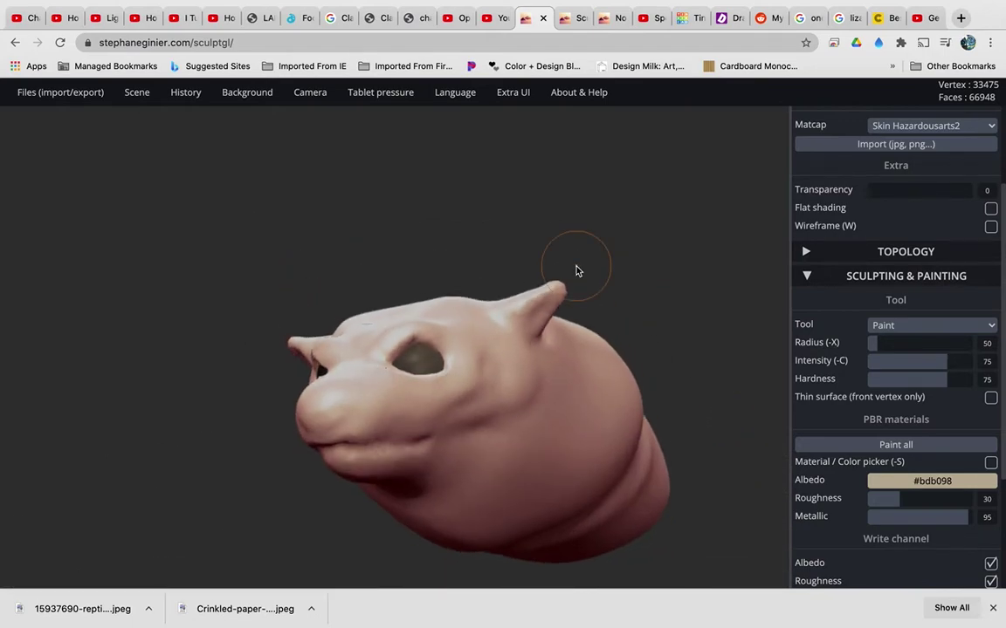
pyautogui.moveTo(137, 94)
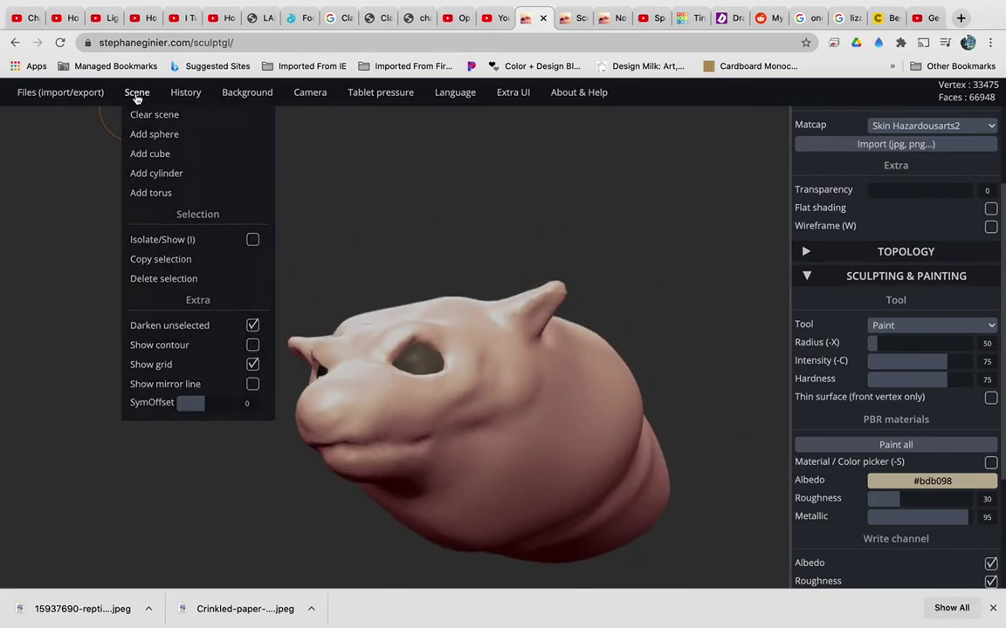
pyautogui.click(165, 144)
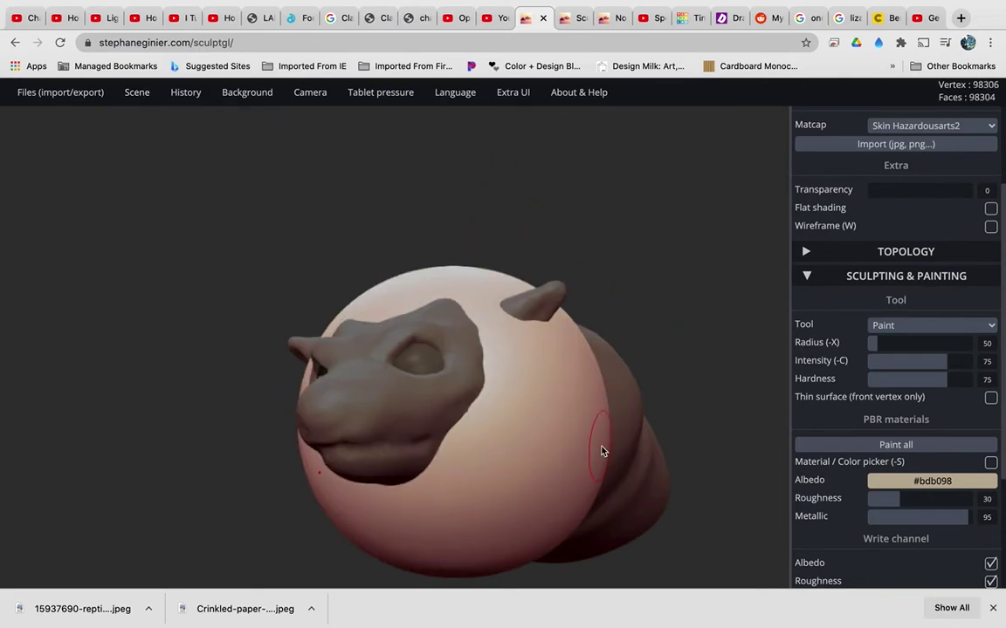
pyautogui.press('e')
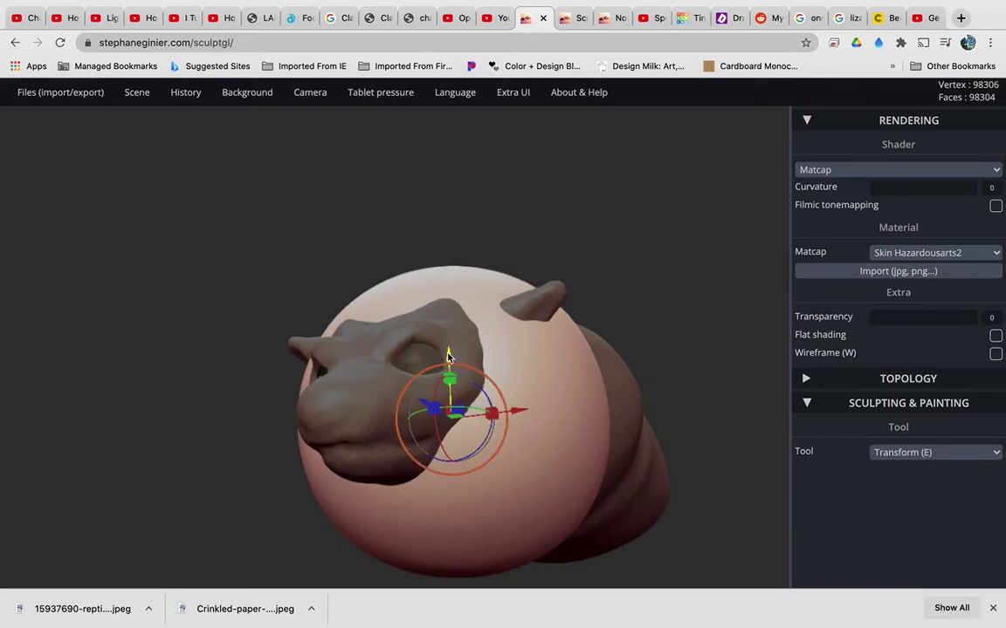
pyautogui.moveTo(447, 357); pyautogui.dragTo(418, 271)
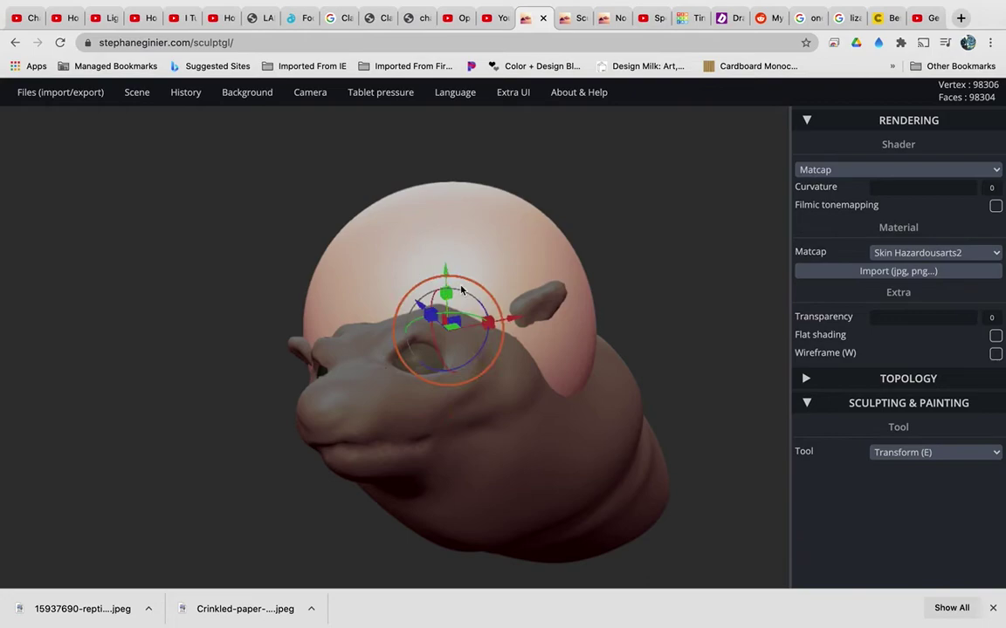
pyautogui.moveTo(512, 317); pyautogui.dragTo(669, 304)
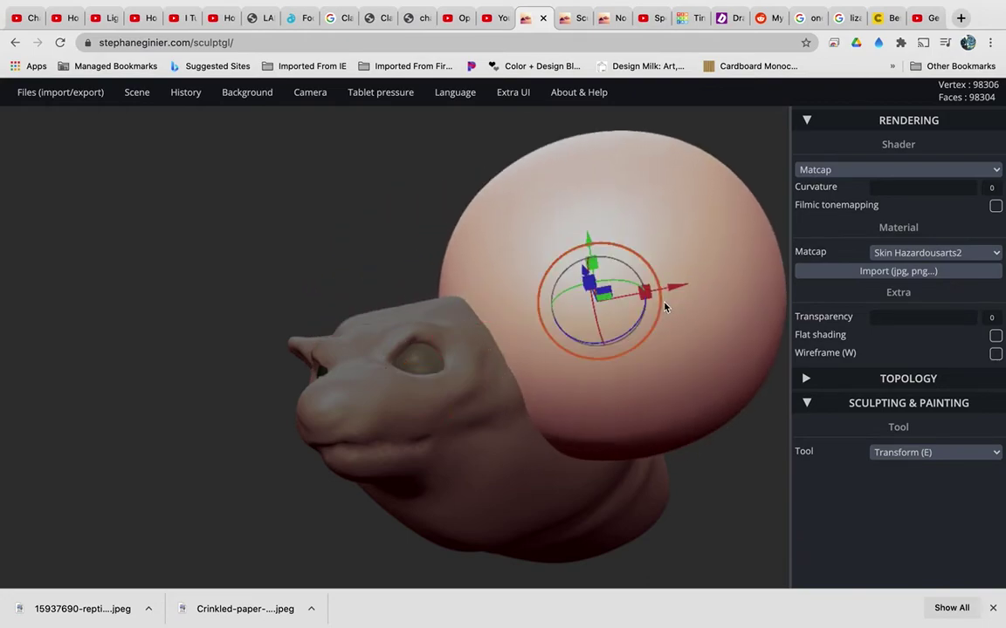
# - Lower the sphere to body height and shift it backward along the body, behind the head
pyautogui.press('l')
pyautogui.scroll(-5, 642, 395)
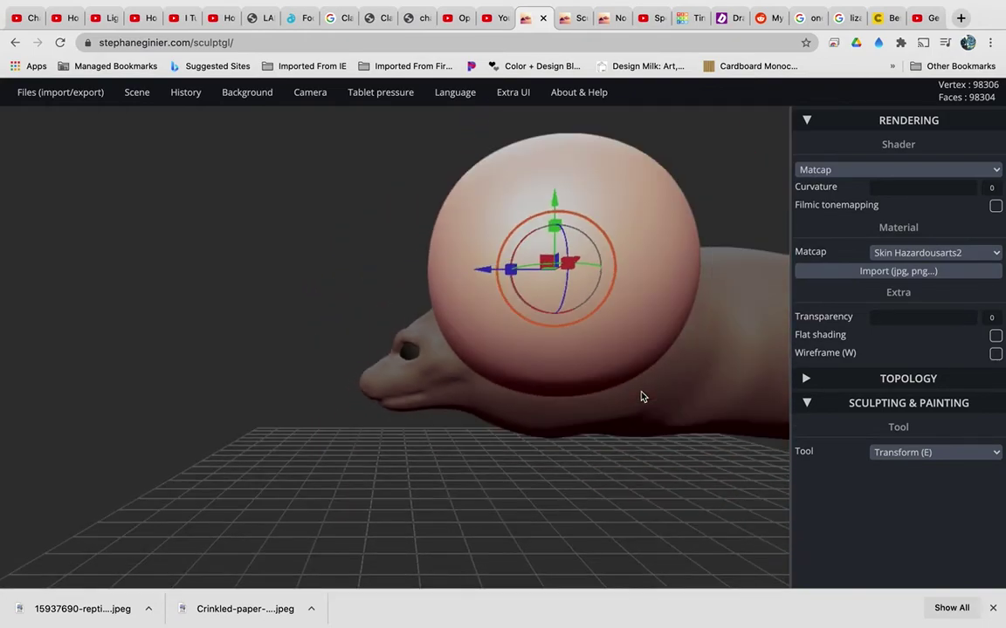
pyautogui.moveTo(551, 193); pyautogui.dragTo(594, 328)
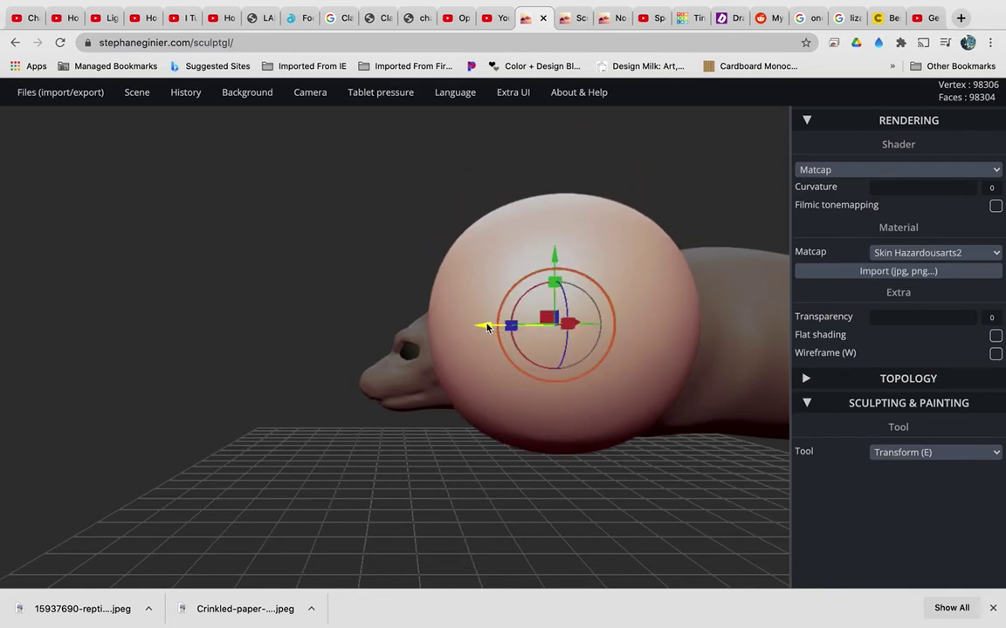
pyautogui.moveTo(487, 327); pyautogui.dragTo(549, 332)
# - Scale the sphere down in width, height and length to form a small, flattened ellipsoid for the shoulder
pyautogui.moveTo(431, 485); pyautogui.dragTo(684, 478)
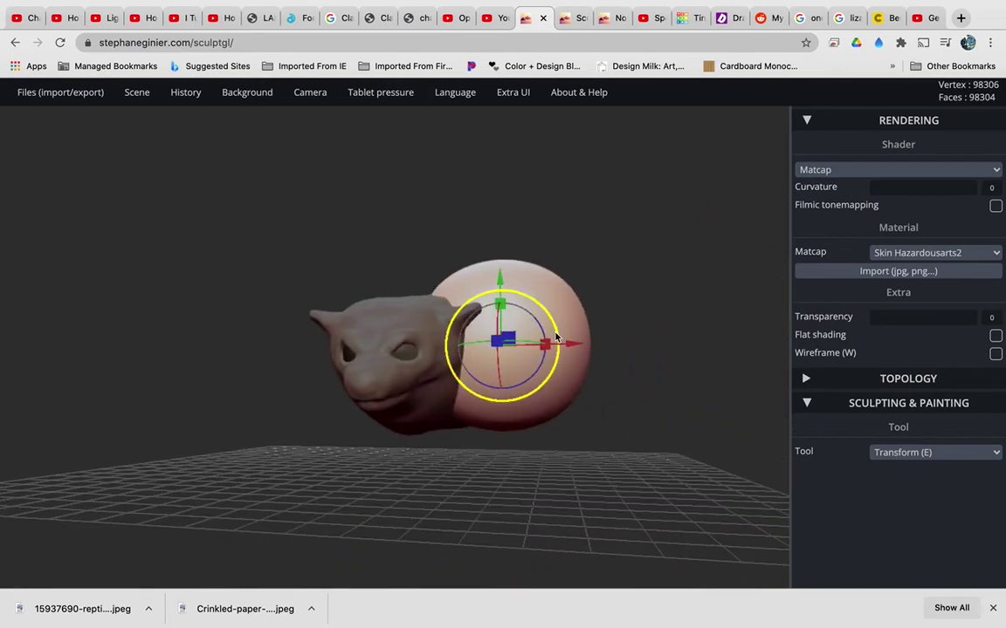
pyautogui.moveTo(545, 343); pyautogui.dragTo(516, 348)
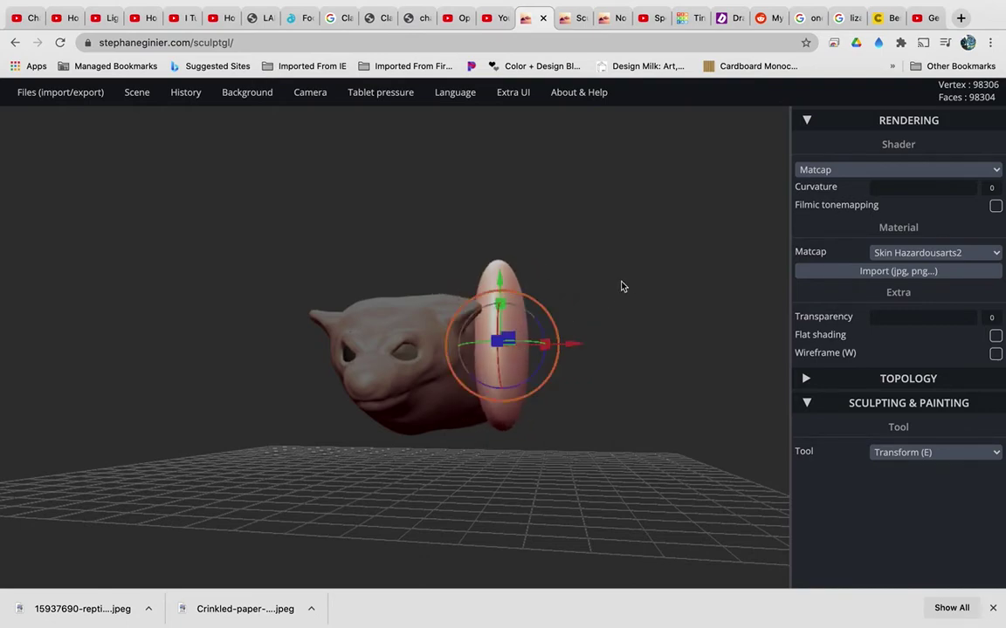
pyautogui.moveTo(622, 285); pyautogui.dragTo(488, 353)
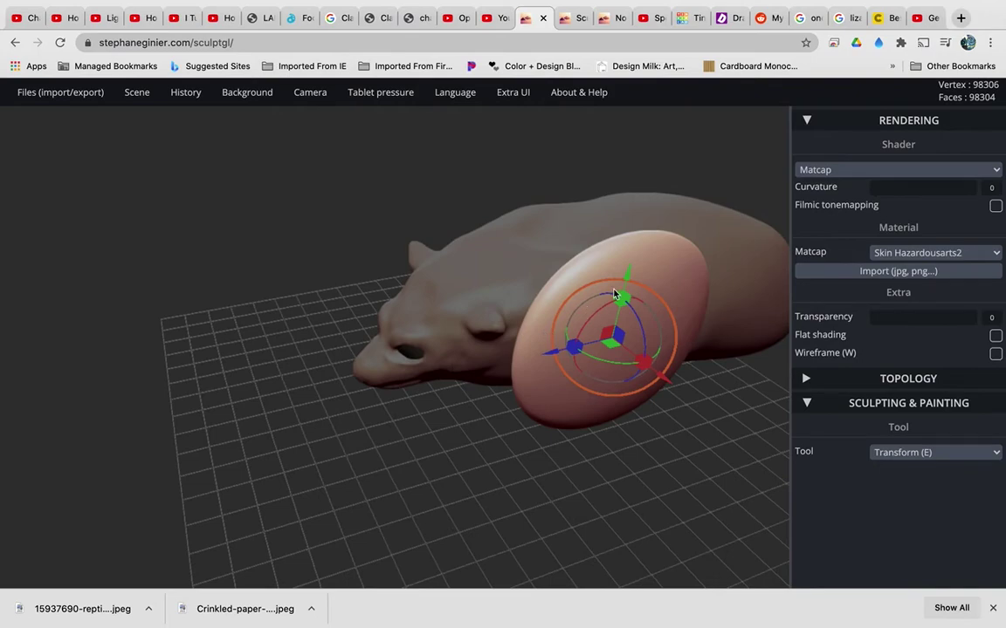
pyautogui.moveTo(620, 298); pyautogui.dragTo(620, 321)
pyautogui.moveTo(573, 349); pyautogui.dragTo(574, 345)
# - Position the ellipsoid low against the side of the body behind the ear, partly sunk into the surface
pyautogui.moveTo(618, 445); pyautogui.dragTo(620, 298)
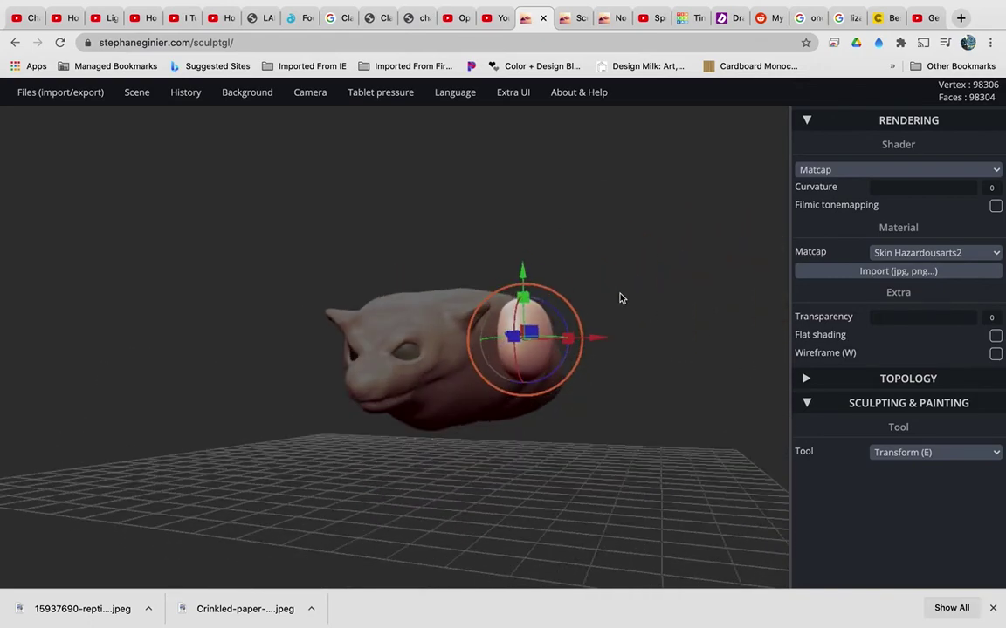
pyautogui.moveTo(524, 276); pyautogui.dragTo(524, 308)
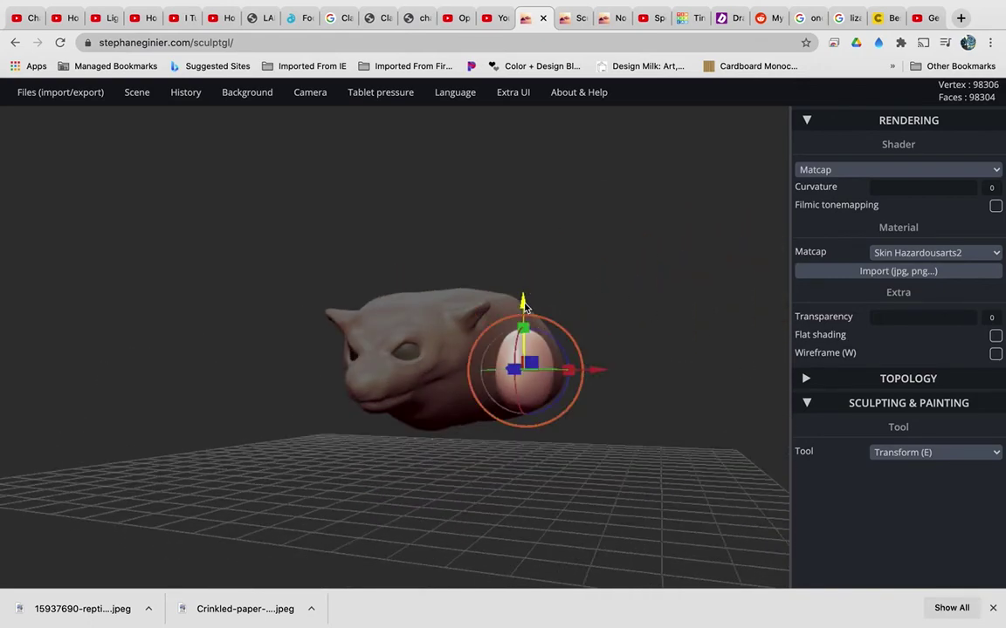
pyautogui.moveTo(593, 390); pyautogui.dragTo(201, 402)
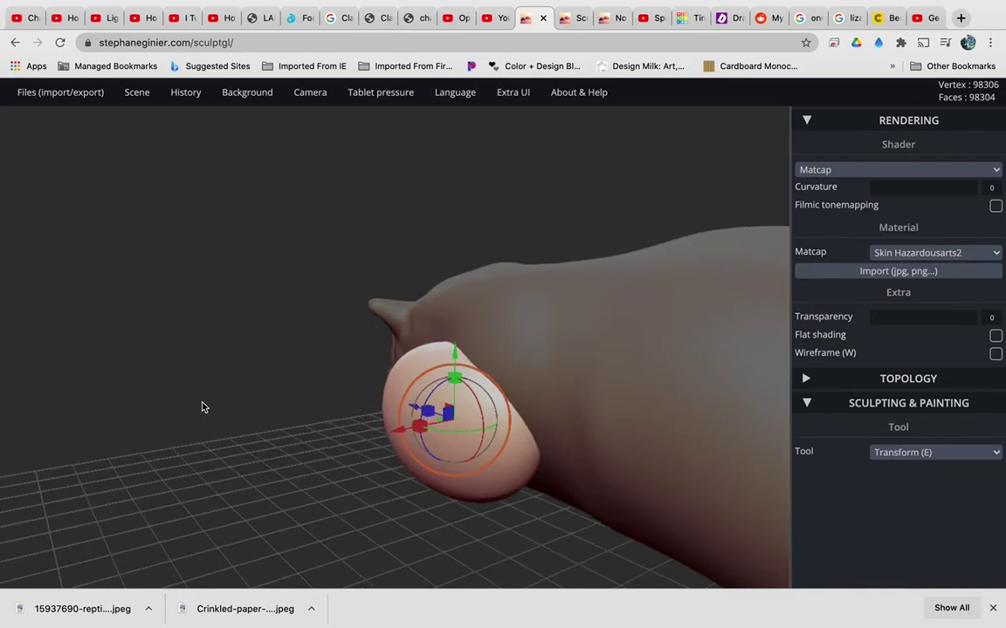
pyautogui.press('t')
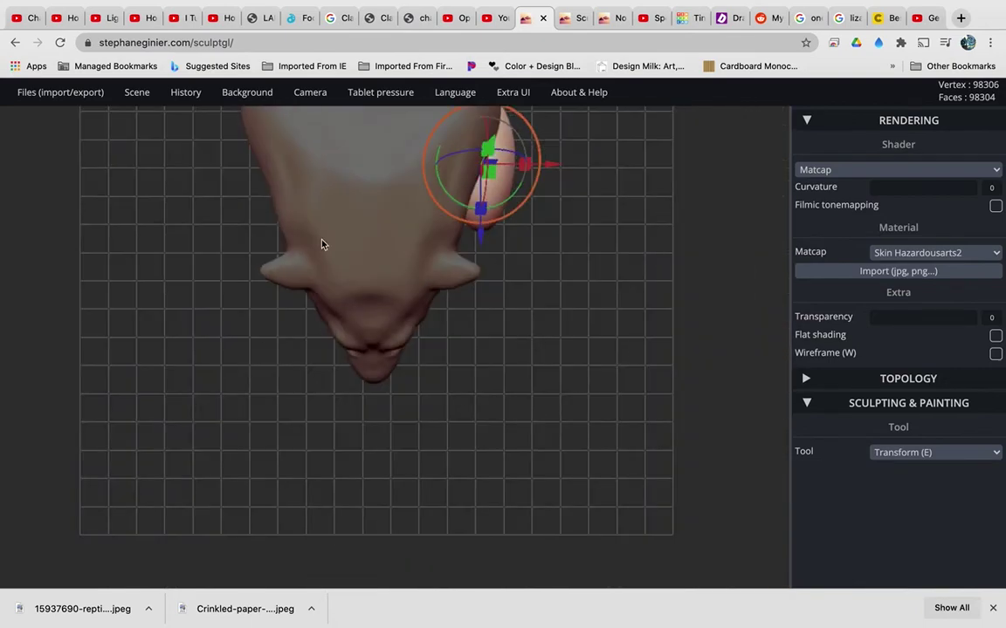
pyautogui.moveTo(538, 164); pyautogui.dragTo(542, 165)
pyautogui.press('l')
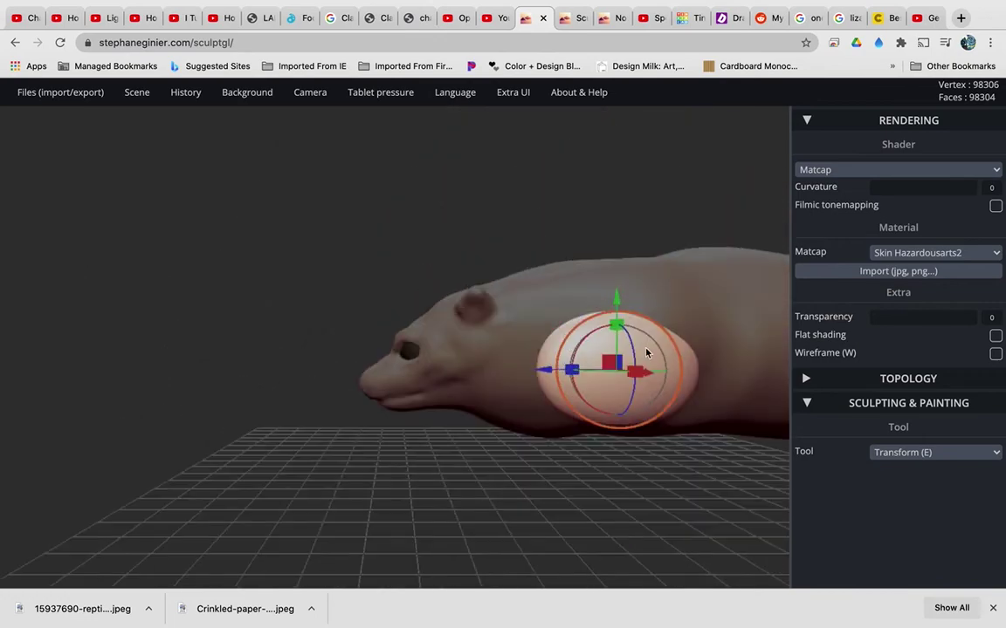
pyautogui.moveTo(616, 299); pyautogui.dragTo(616, 317)
pyautogui.moveTo(539, 392)
pyautogui.mouseDown()
pyautogui.moveTo(566, 386)
pyautogui.moveTo(556, 394)
pyautogui.mouseUp()
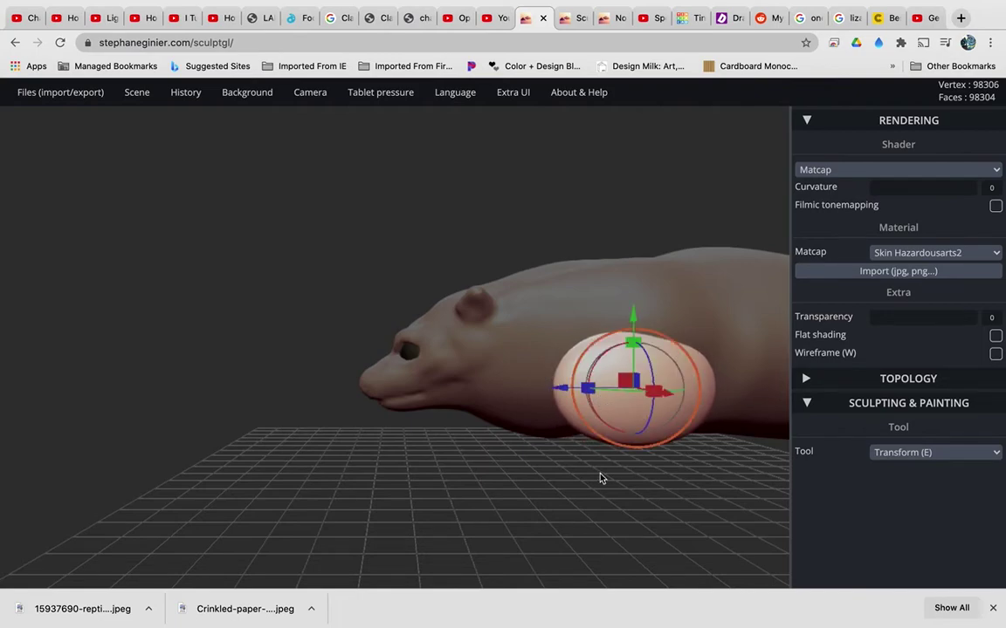
# - Copy the ellipsoid and move the duplicate to the matching place on the opposite side of the body
pyautogui.moveTo(586, 486); pyautogui.dragTo(736, 484)
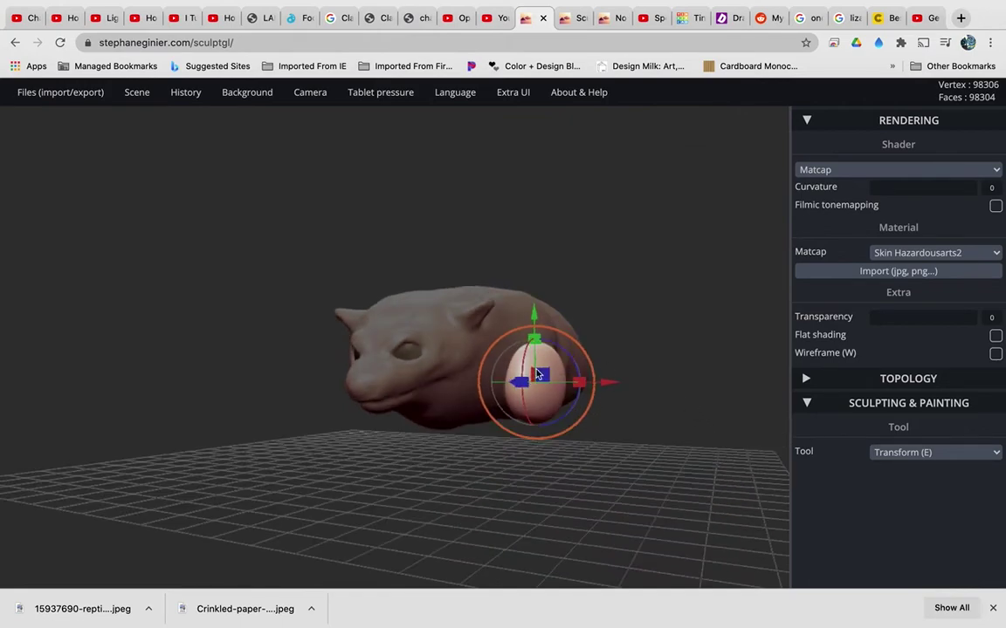
pyautogui.moveTo(135, 94)
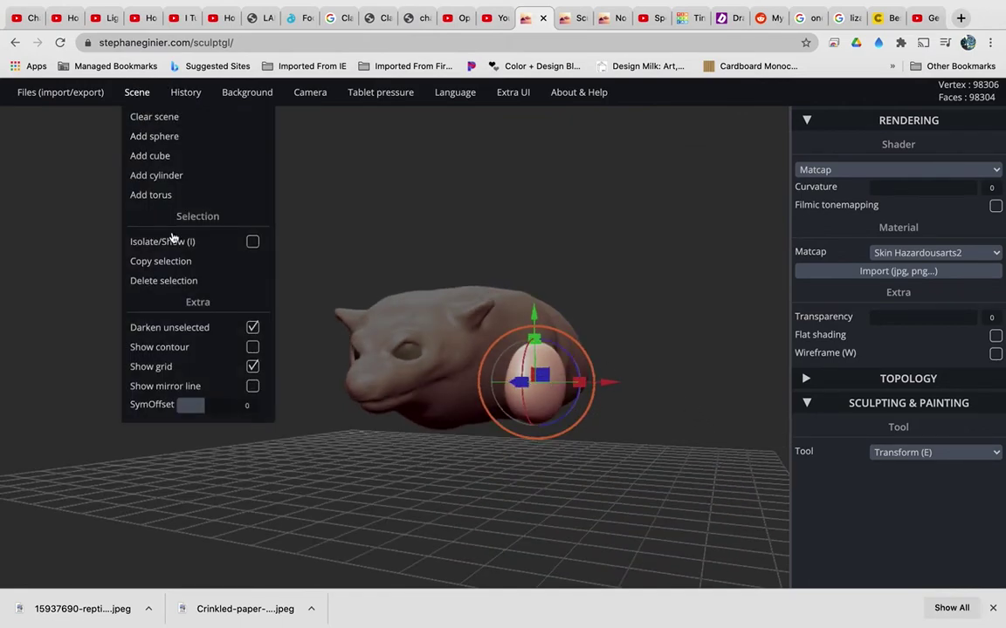
pyautogui.click(173, 264)
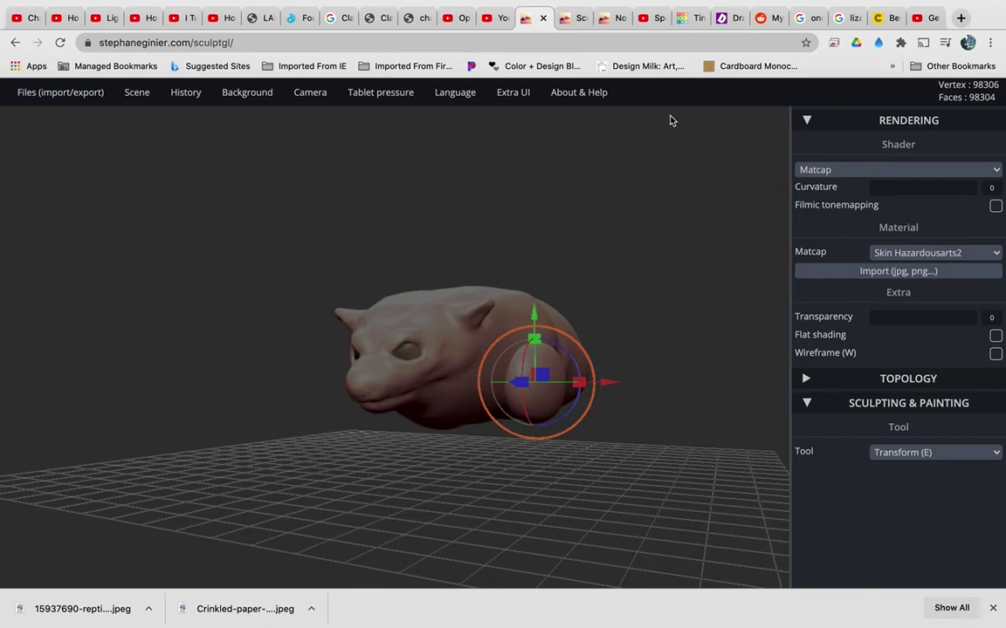
pyautogui.press('ctrl')
pyautogui.moveTo(608, 381); pyautogui.dragTo(397, 382)
pyautogui.moveTo(354, 506); pyautogui.dragTo(413, 474)
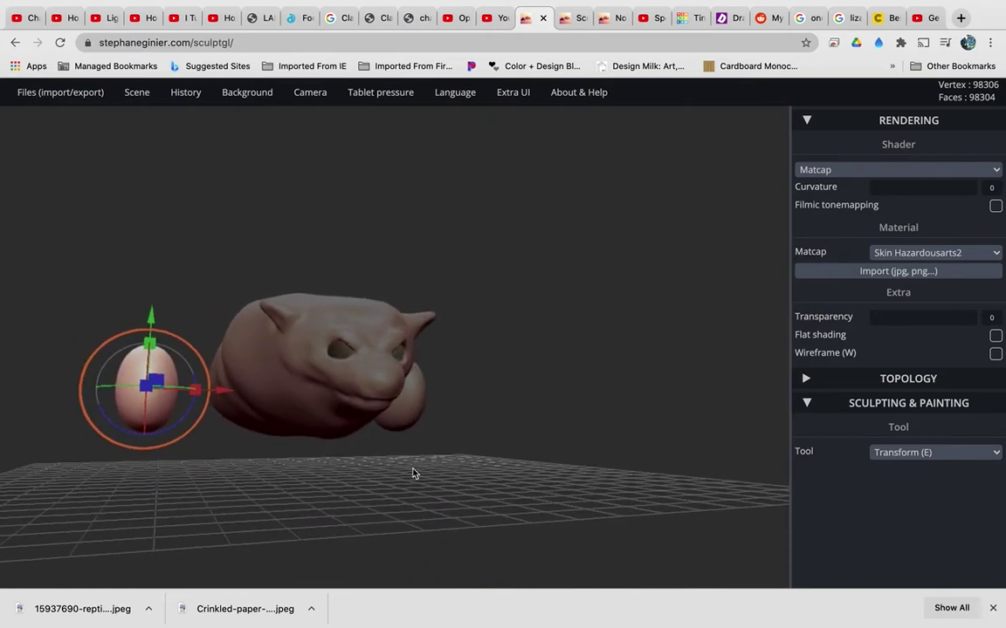
pyautogui.moveTo(221, 394); pyautogui.dragTo(314, 397)
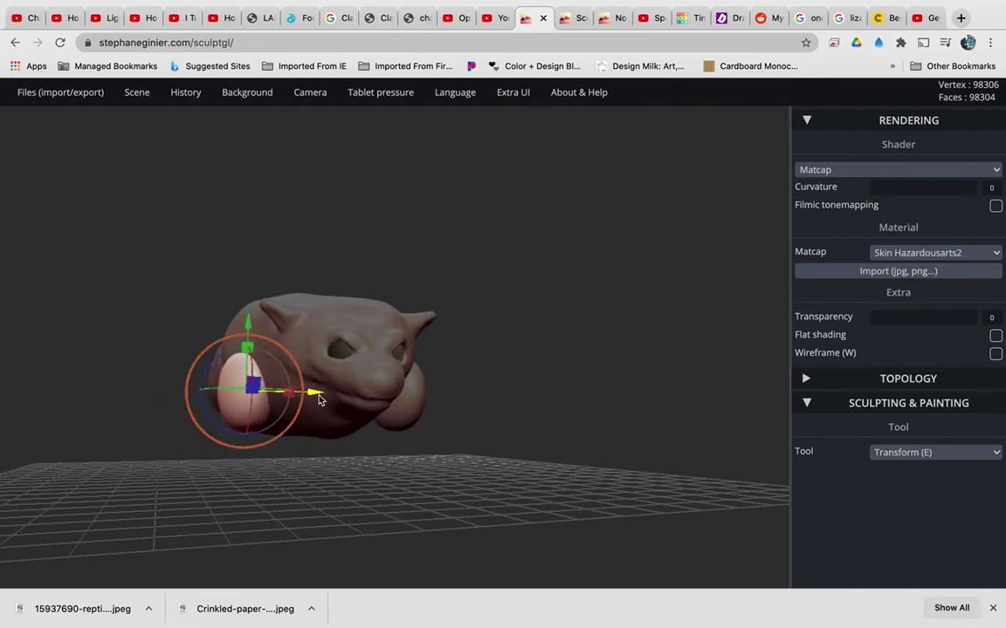
pyautogui.scroll(5, 319, 399)
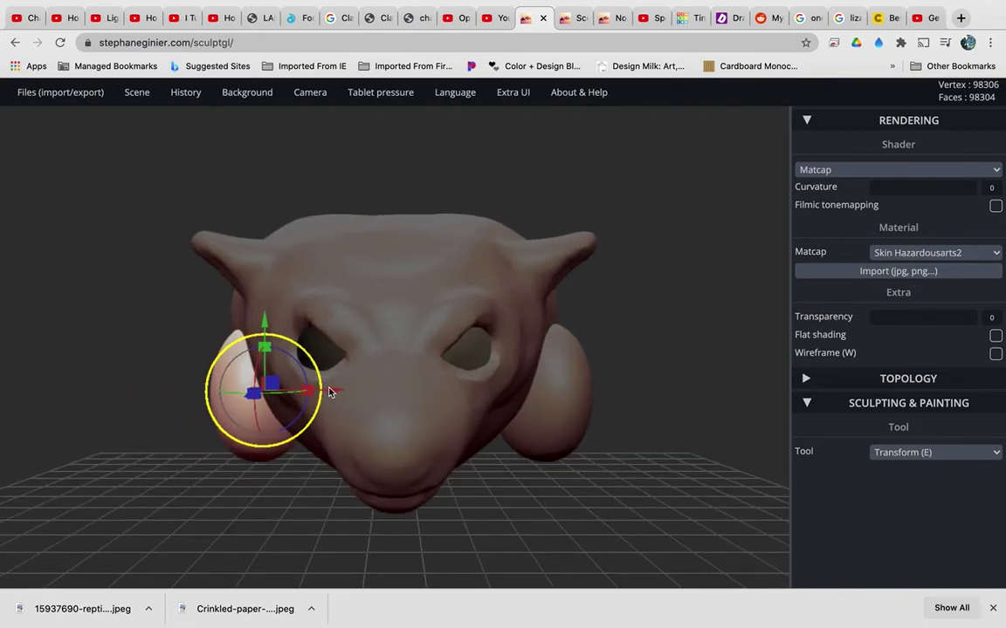
pyautogui.moveTo(333, 392); pyautogui.dragTo(335, 393)
# - Select the body together with both side ellipsoids and merge them into one mesh
pyautogui.press('t')
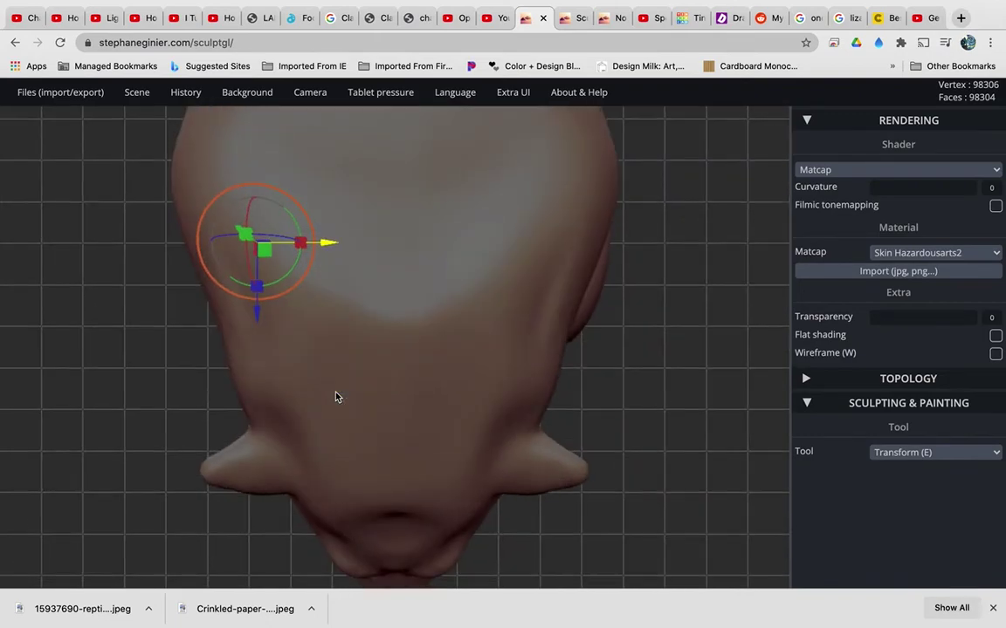
pyautogui.scroll(-5, 336, 397)
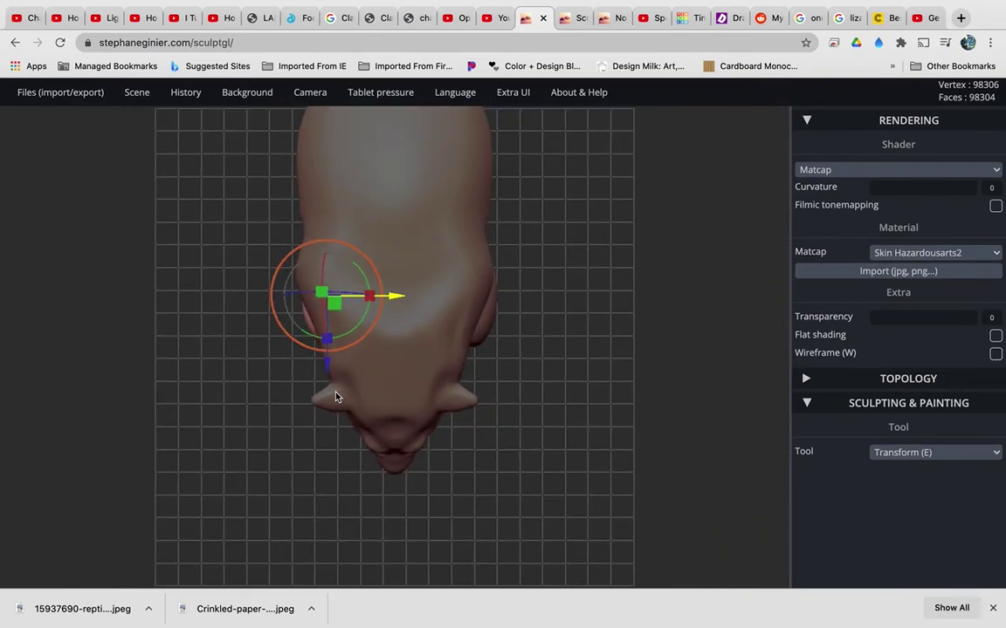
pyautogui.press('shift')
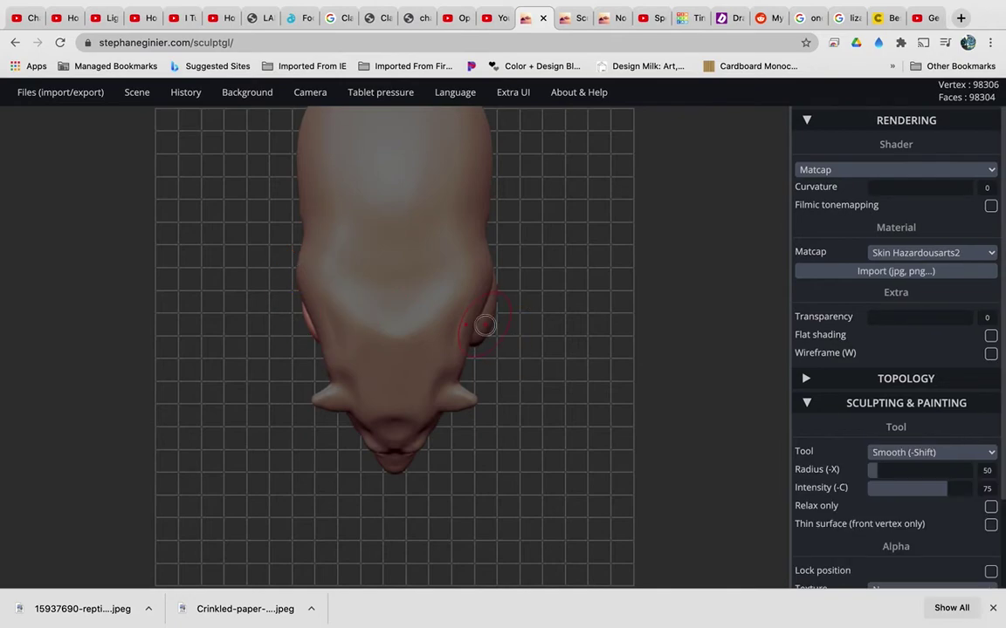
pyautogui.moveTo(397, 279)
pyautogui.keyDown('shift'); pyautogui.mouseDown()
pyautogui.moveTo(369, 291)
pyautogui.moveTo(306, 275)
pyautogui.mouseUp(); pyautogui.keyUp('shift')
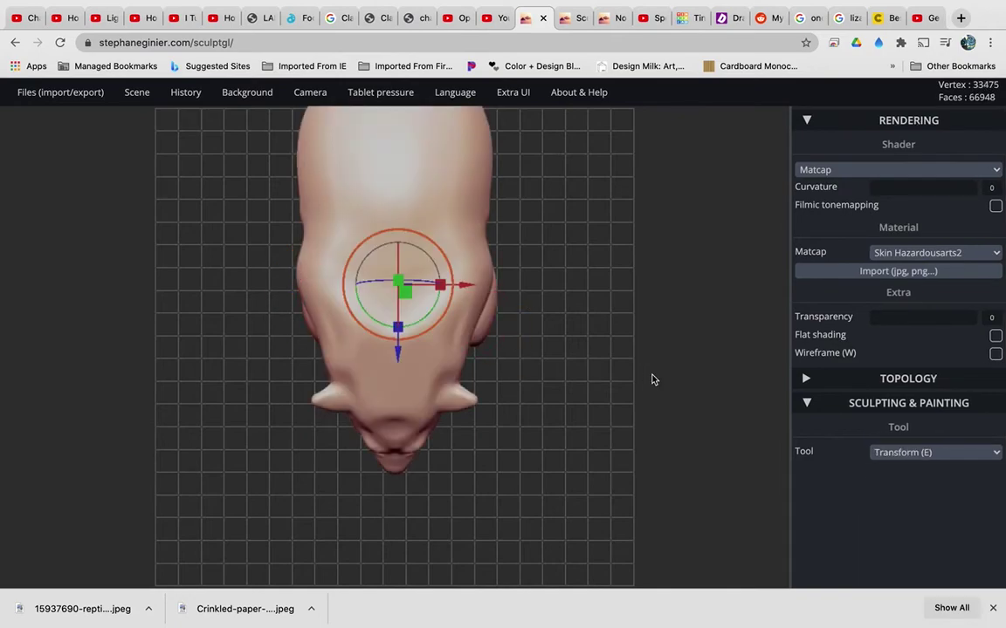
pyautogui.press('f')
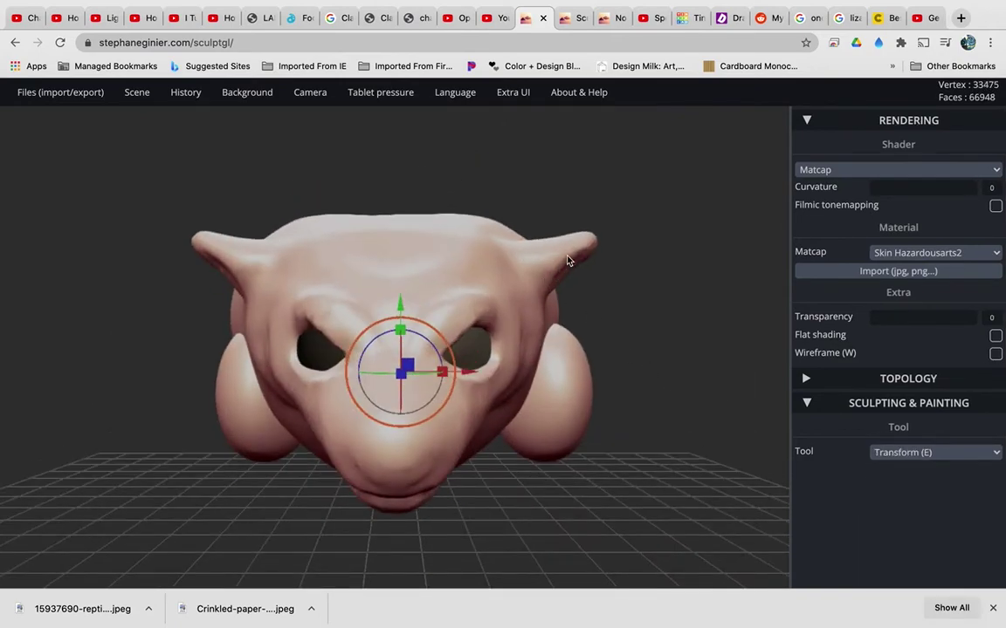
pyautogui.moveTo(138, 94)
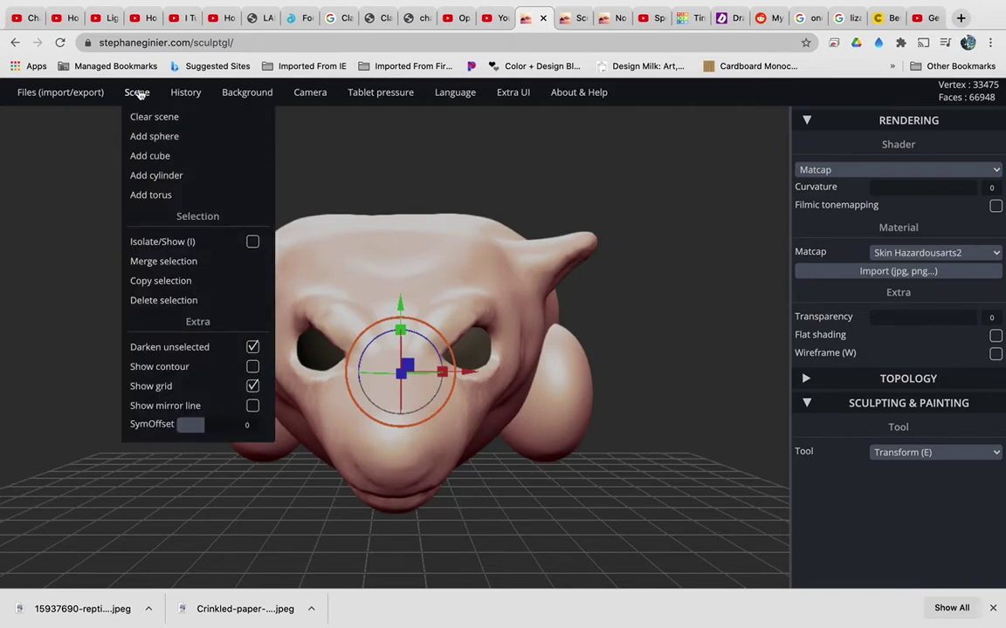
pyautogui.click(159, 262)
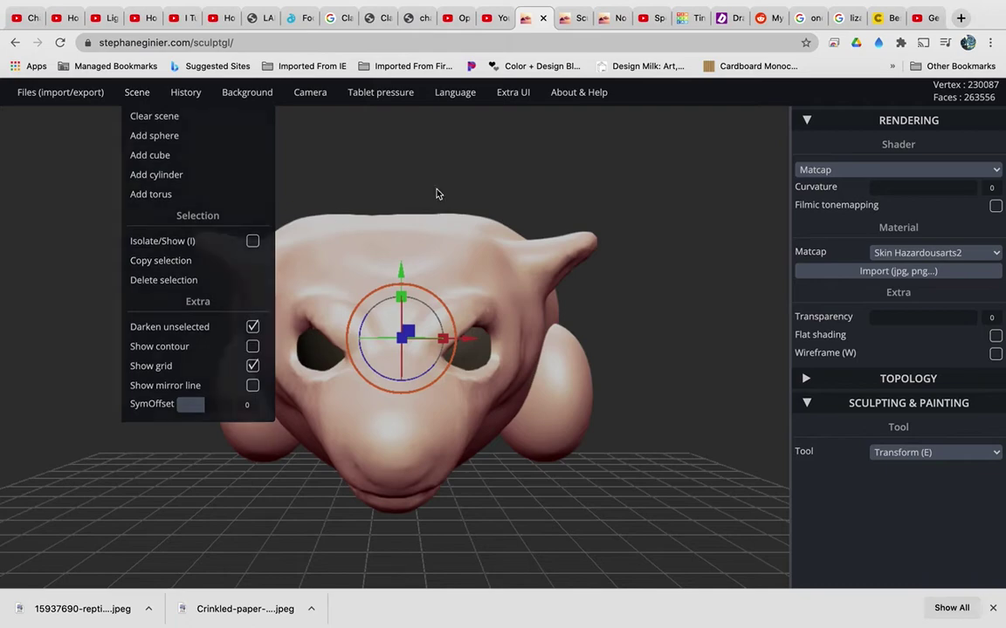
# - Build up clay with the Brush along the seam where the shoulder's upper and front edges meet the body
pyautogui.moveTo(688, 303); pyautogui.dragTo(438, 370)
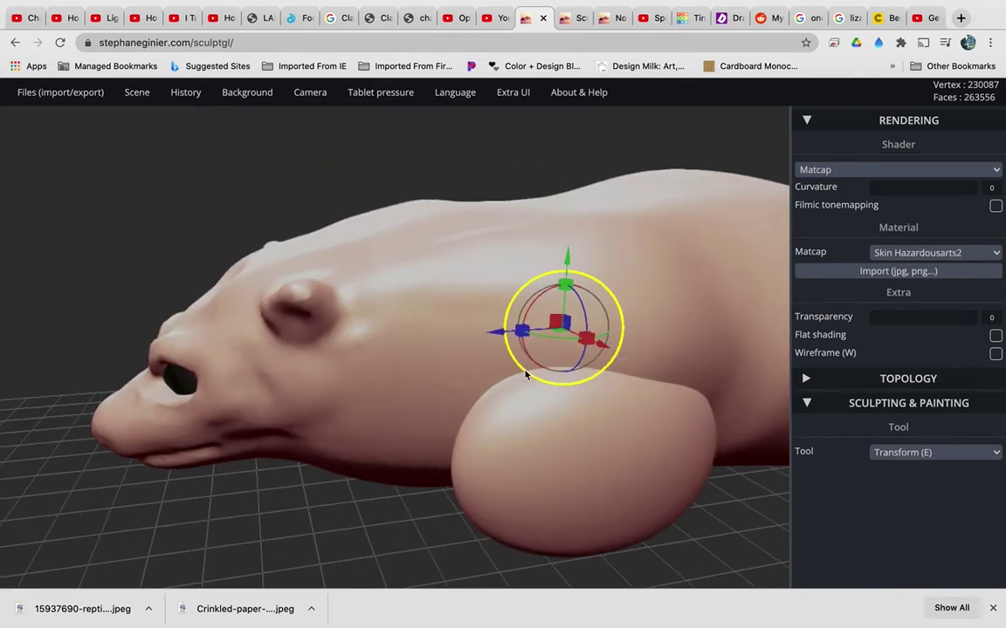
pyautogui.press('3')
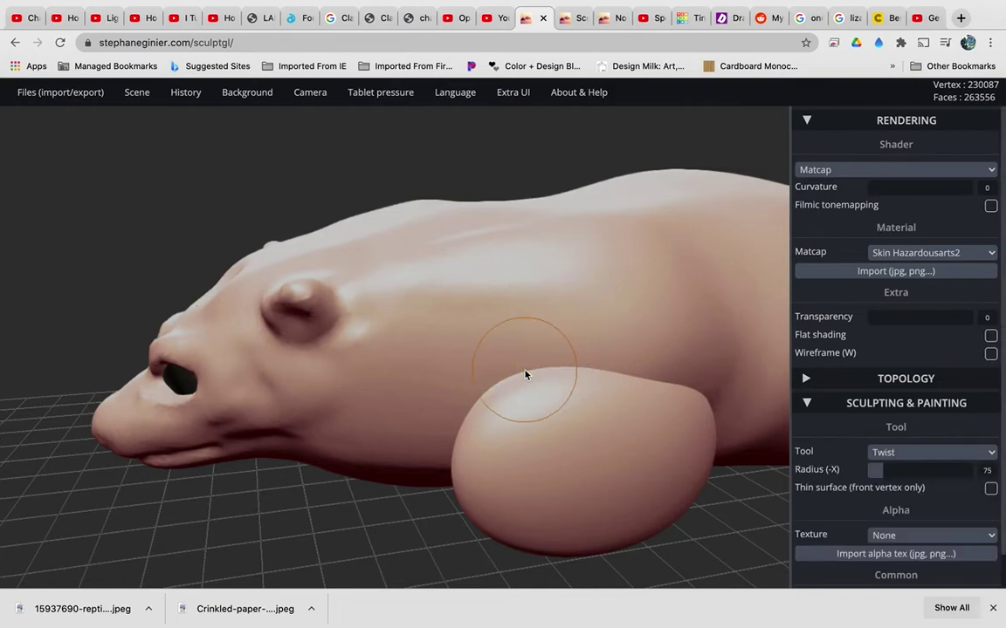
pyautogui.press('shift')
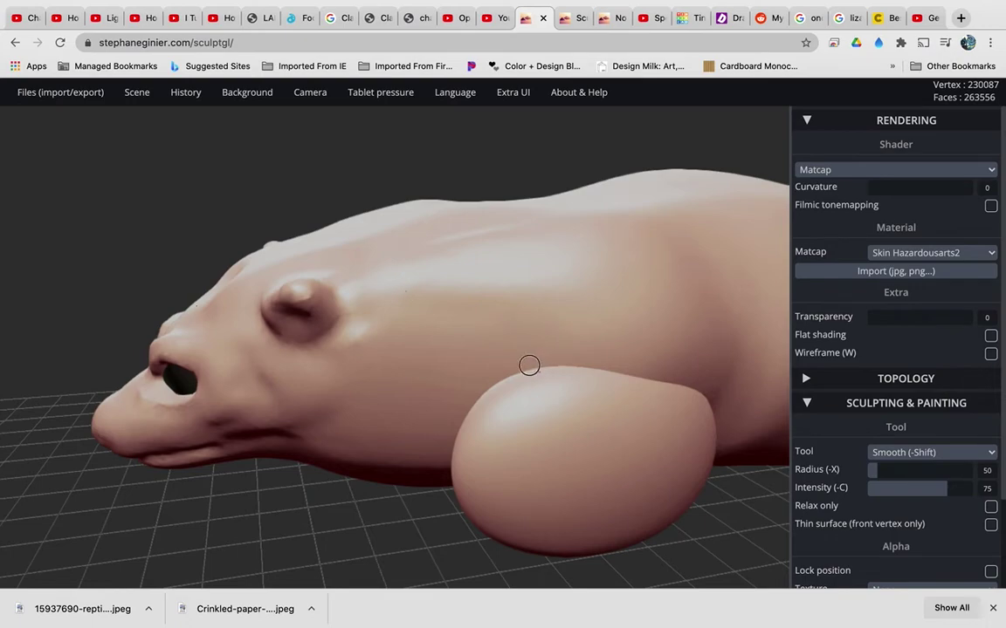
pyautogui.press('1')
pyautogui.moveTo(511, 388)
pyautogui.mouseDown(button='right')
pyautogui.moveTo(505, 356)
pyautogui.moveTo(530, 411)
pyautogui.mouseUp(button='right')
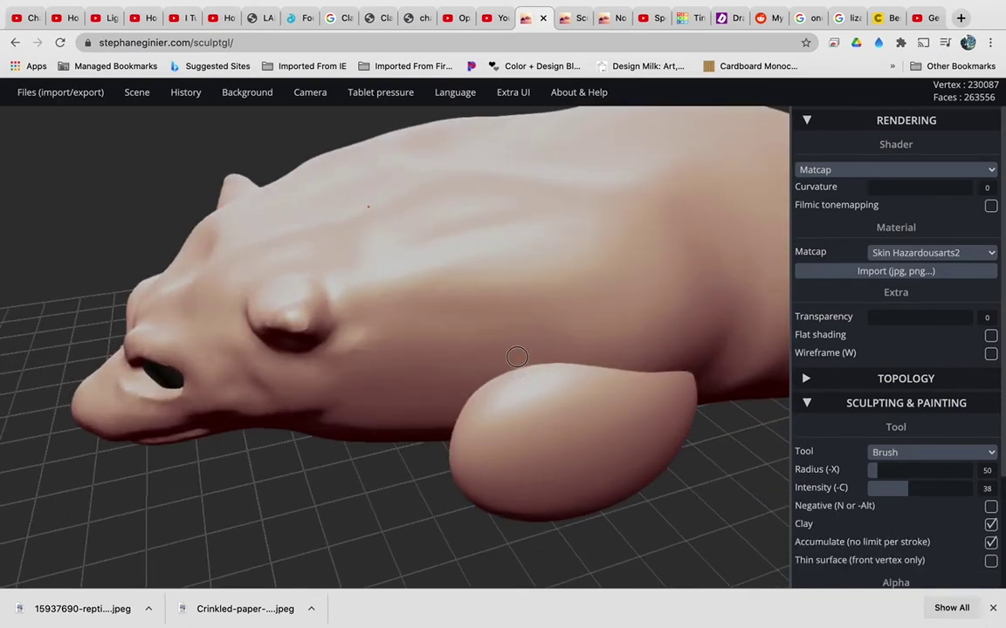
pyautogui.moveTo(517, 357)
pyautogui.mouseDown()
pyautogui.moveTo(536, 354)
pyautogui.moveTo(568, 382)
pyautogui.moveTo(626, 355)
pyautogui.moveTo(482, 344)
pyautogui.moveTo(485, 352)
pyautogui.mouseUp()
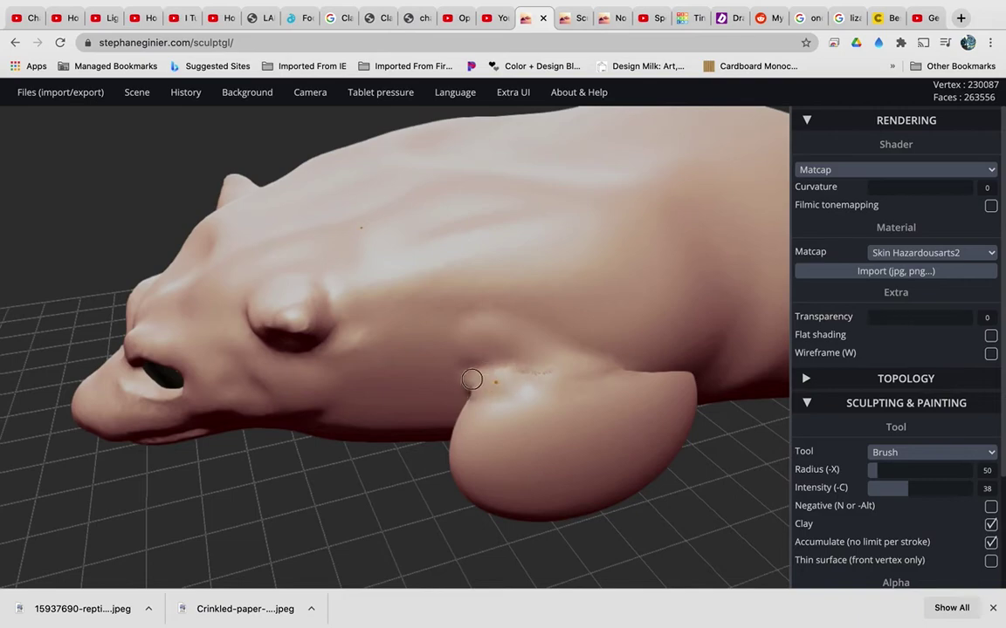
pyautogui.moveTo(462, 397)
pyautogui.mouseDown()
pyautogui.moveTo(542, 363)
pyautogui.moveTo(617, 350)
pyautogui.moveTo(521, 361)
pyautogui.moveTo(495, 411)
pyautogui.moveTo(483, 408)
pyautogui.moveTo(487, 386)
pyautogui.moveTo(561, 382)
pyautogui.moveTo(513, 390)
pyautogui.moveTo(480, 413)
pyautogui.mouseUp()
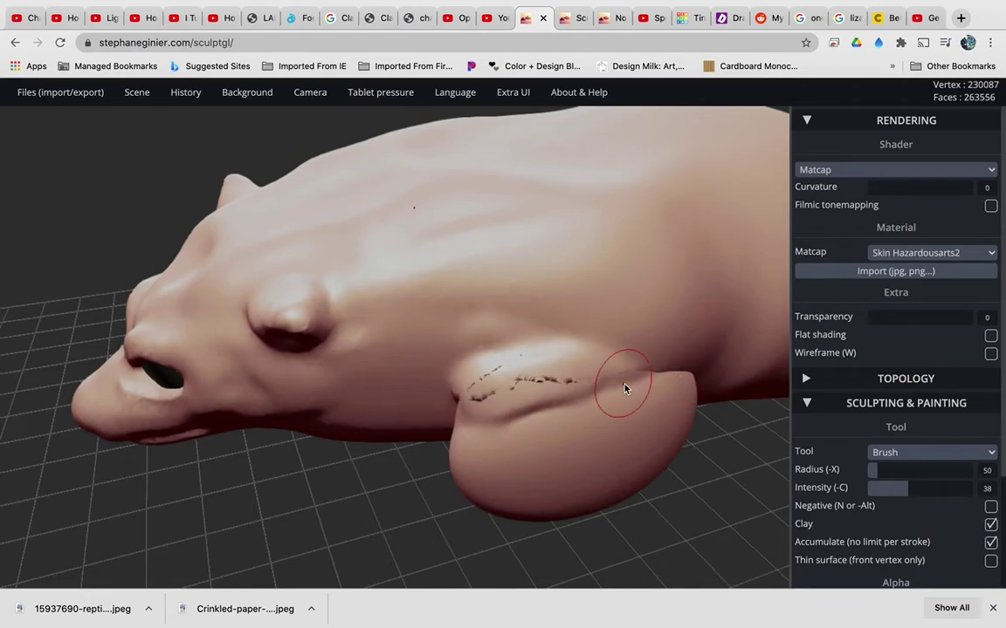
# - Smooth the brushed seam between the shoulder and the side of the body
pyautogui.press('shift')
pyautogui.moveTo(624, 386)
pyautogui.keyDown('shift'); pyautogui.mouseDown()
pyautogui.moveTo(528, 364)
pyautogui.moveTo(502, 385)
pyautogui.moveTo(644, 354)
pyautogui.moveTo(594, 369)
pyautogui.moveTo(614, 386)
pyautogui.mouseUp(); pyautogui.keyUp('shift')
pyautogui.moveTo(317, 573)
pyautogui.mouseDown()
pyautogui.moveTo(373, 490)
pyautogui.moveTo(483, 492)
pyautogui.mouseUp()
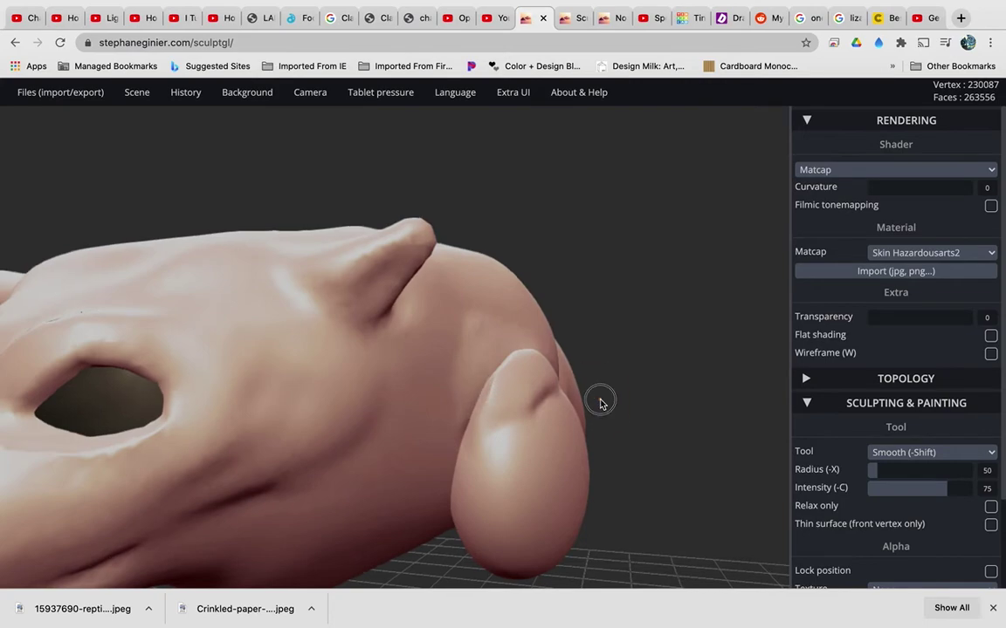
pyautogui.moveTo(599, 401)
pyautogui.mouseDown()
pyautogui.moveTo(431, 465)
pyautogui.moveTo(673, 354)
pyautogui.moveTo(646, 342)
pyautogui.moveTo(539, 431)
pyautogui.moveTo(547, 437)
pyautogui.mouseUp()
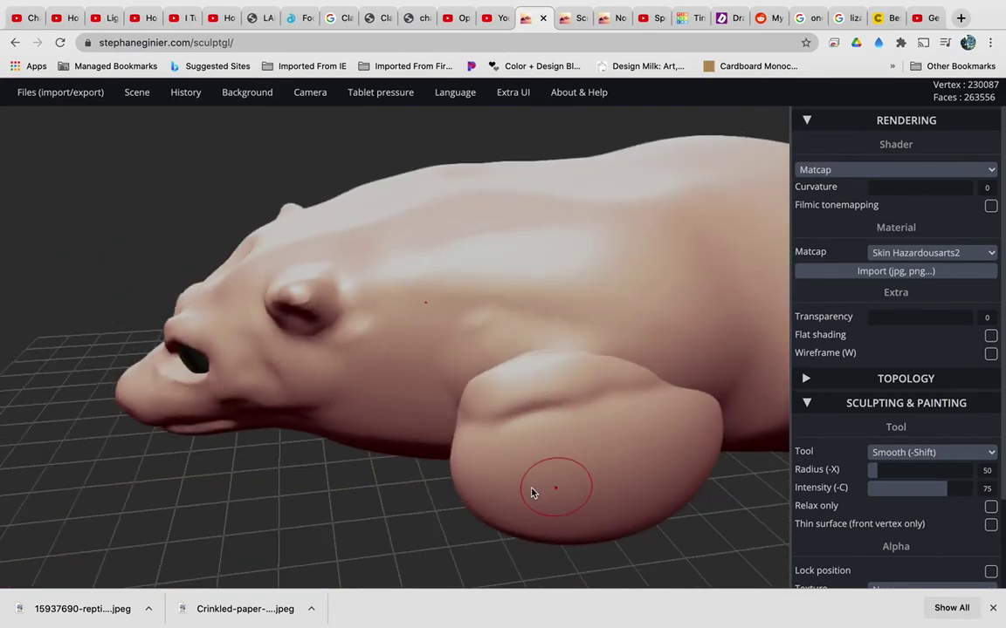
pyautogui.moveTo(370, 516)
pyautogui.mouseDown()
pyautogui.moveTo(415, 468)
pyautogui.moveTo(464, 494)
pyautogui.moveTo(538, 497)
pyautogui.mouseUp()
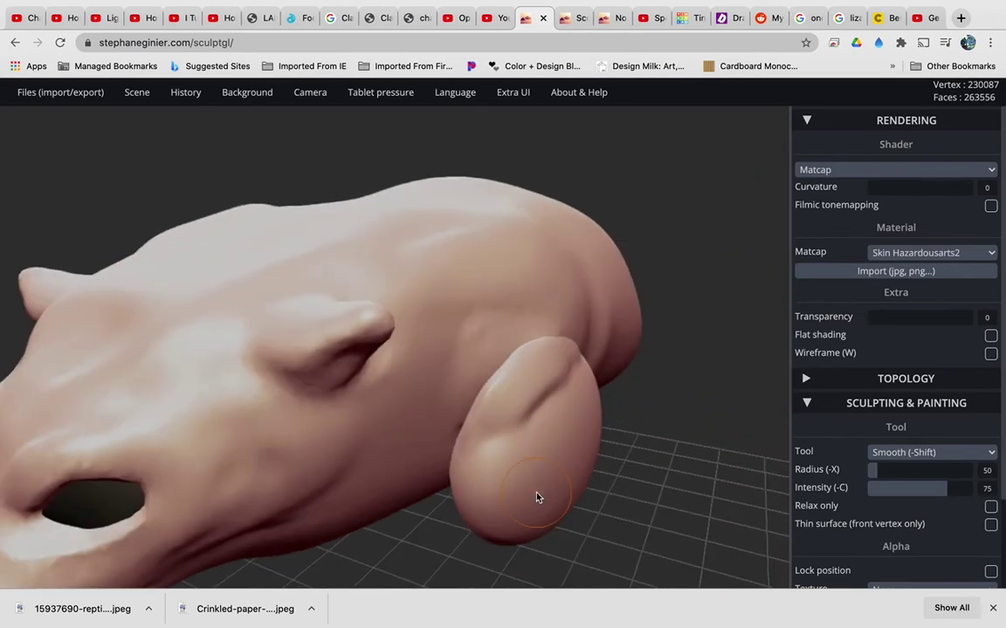
# - Try moving the merged body sideways along the X axis with the Transform tool
pyautogui.press('e')
pyautogui.moveTo(468, 340)
pyautogui.mouseDown()
pyautogui.moveTo(656, 389)
pyautogui.moveTo(585, 375)
pyautogui.mouseUp()
pyautogui.moveTo(86, 278); pyautogui.dragTo(319, 220)
pyautogui.scroll(-10, 319, 221)
pyautogui.moveTo(523, 237)
pyautogui.mouseDown()
pyautogui.moveTo(565, 274)
pyautogui.moveTo(469, 370)
pyautogui.moveTo(413, 331)
pyautogui.mouseUp()
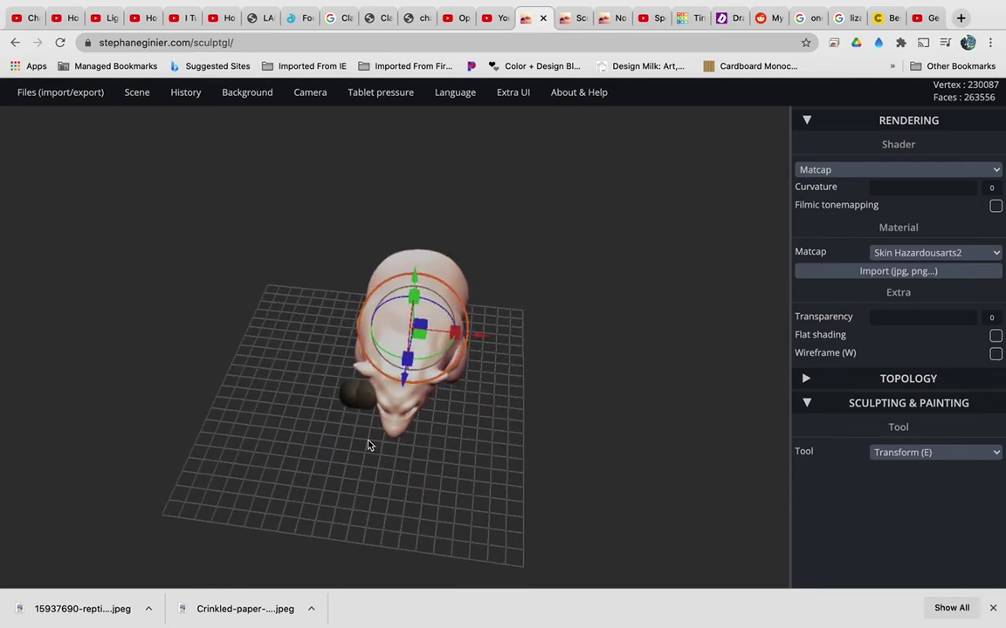
pyautogui.scroll(5, 368, 445)
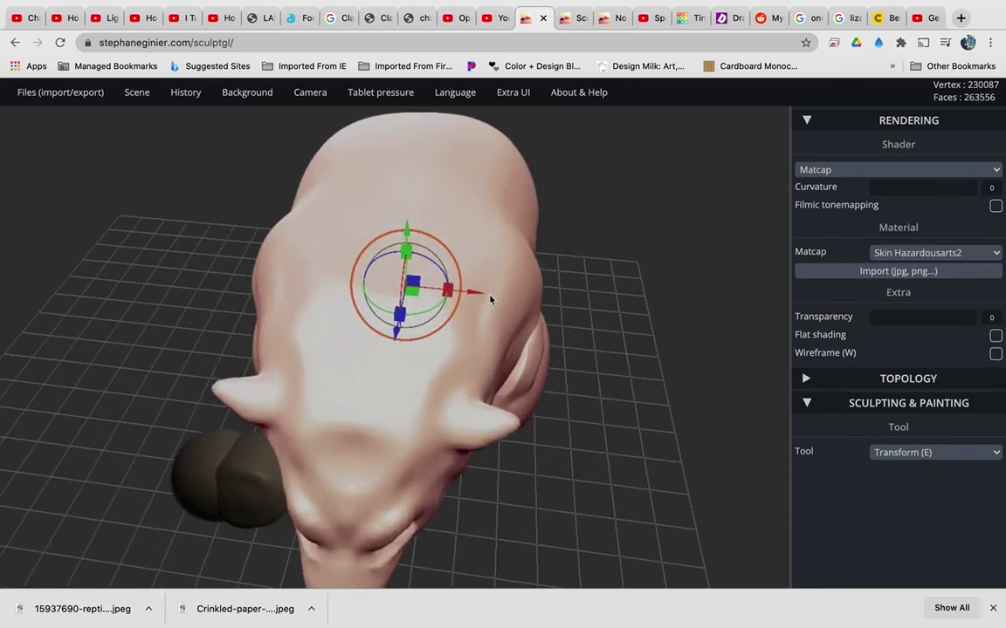
pyautogui.moveTo(468, 291); pyautogui.dragTo(393, 268)
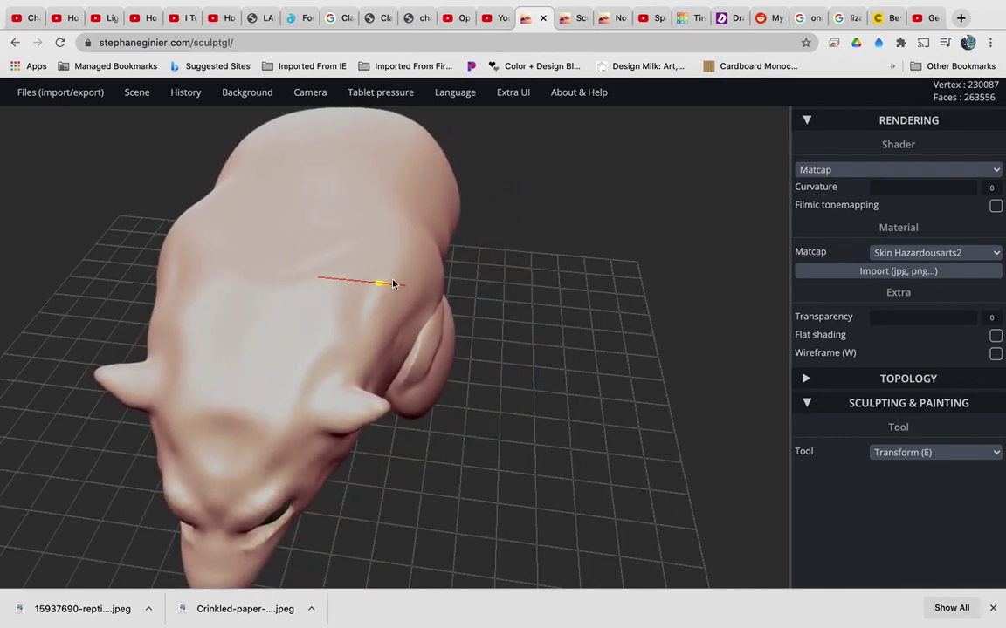
pyautogui.press('space')
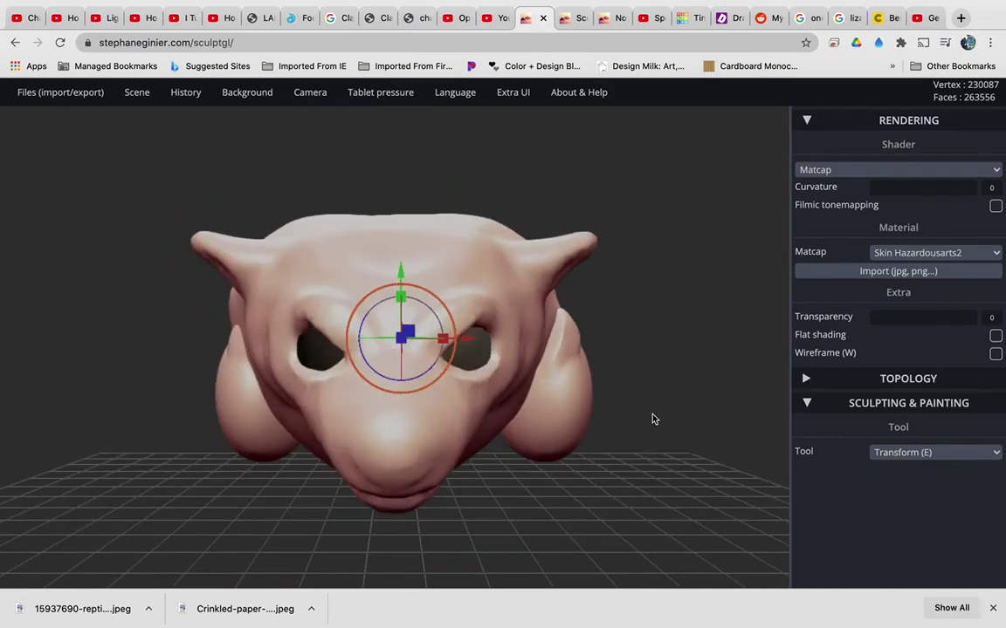
# - Try selecting an eyeball together with the body from an underside view
pyautogui.scroll(5, 660, 390)
pyautogui.scroll(-8, 659, 390)
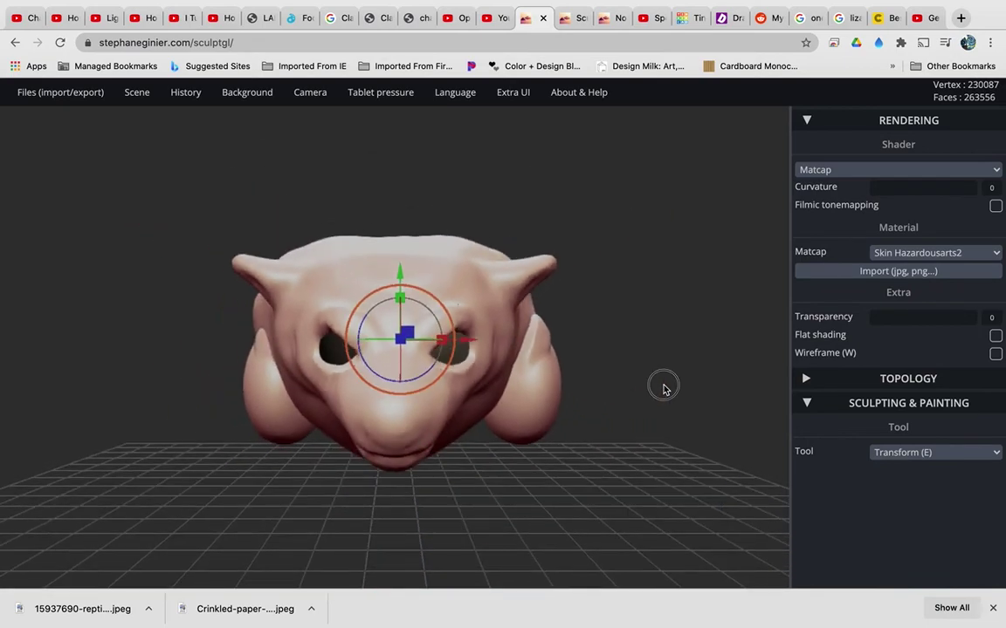
pyautogui.moveTo(662, 388); pyautogui.dragTo(611, 304)
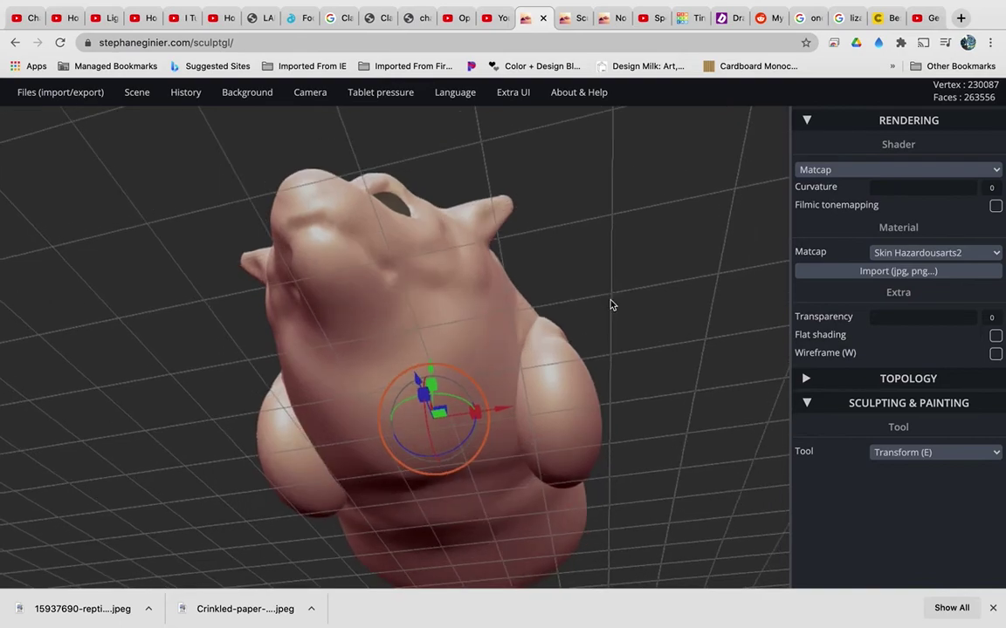
pyautogui.moveTo(127, 96)
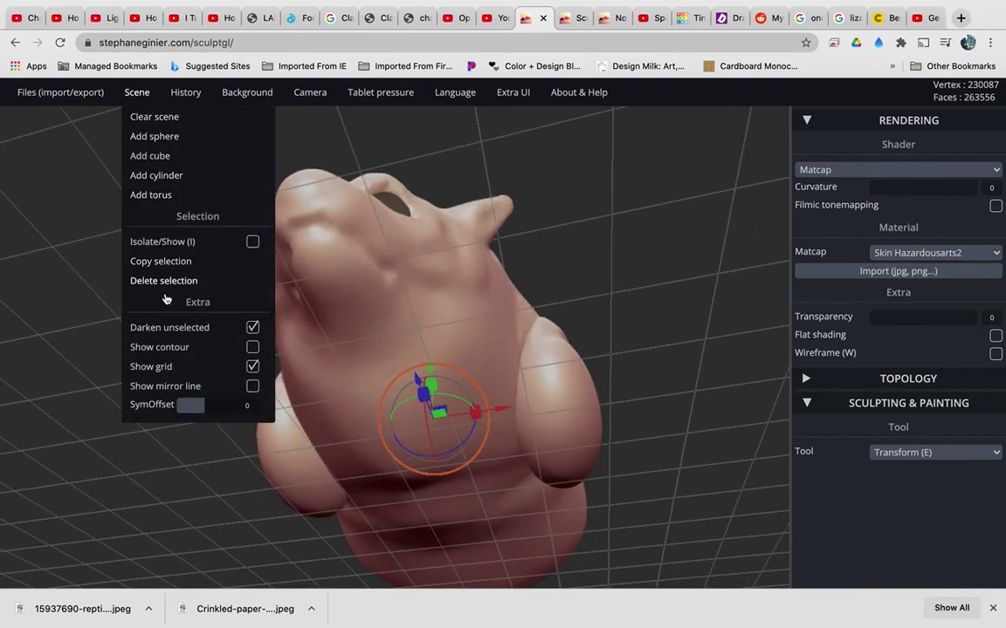
pyautogui.click(391, 203)
pyautogui.press('s')
pyautogui.click(480, 328)
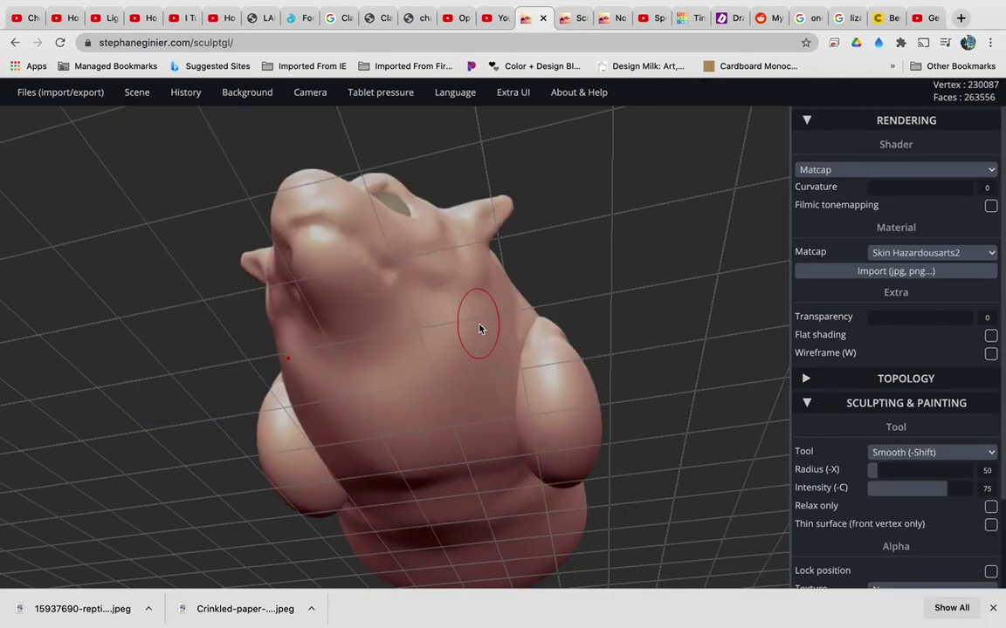
pyautogui.press('e')
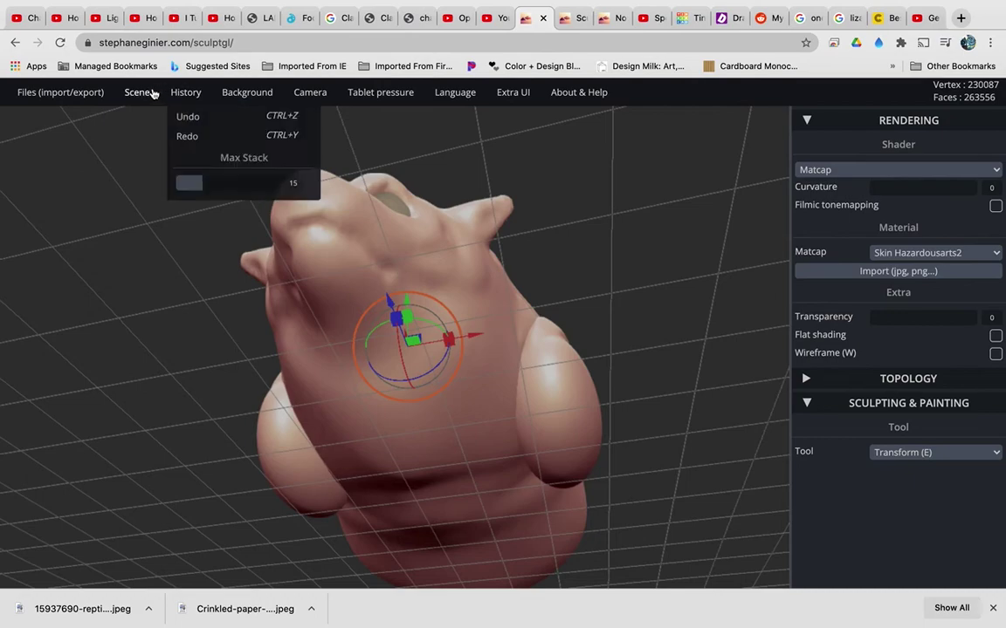
pyautogui.moveTo(138, 91)
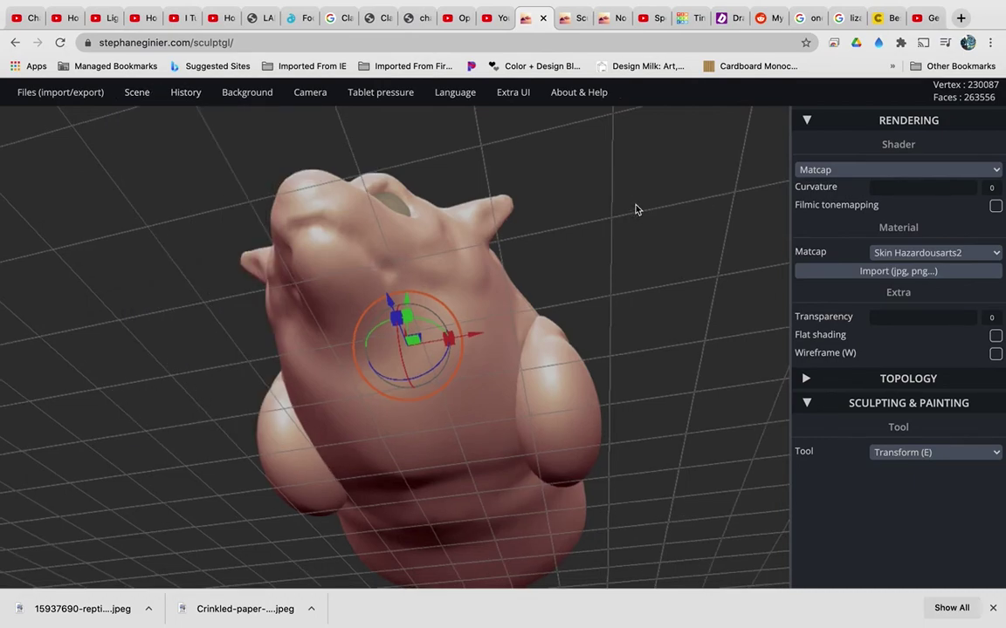
# - Pull mirrored front legs down and forward from the shoulders with the Drag tool, using radius 48 and a wider radius of 134
pyautogui.moveTo(679, 286); pyautogui.dragTo(669, 306)
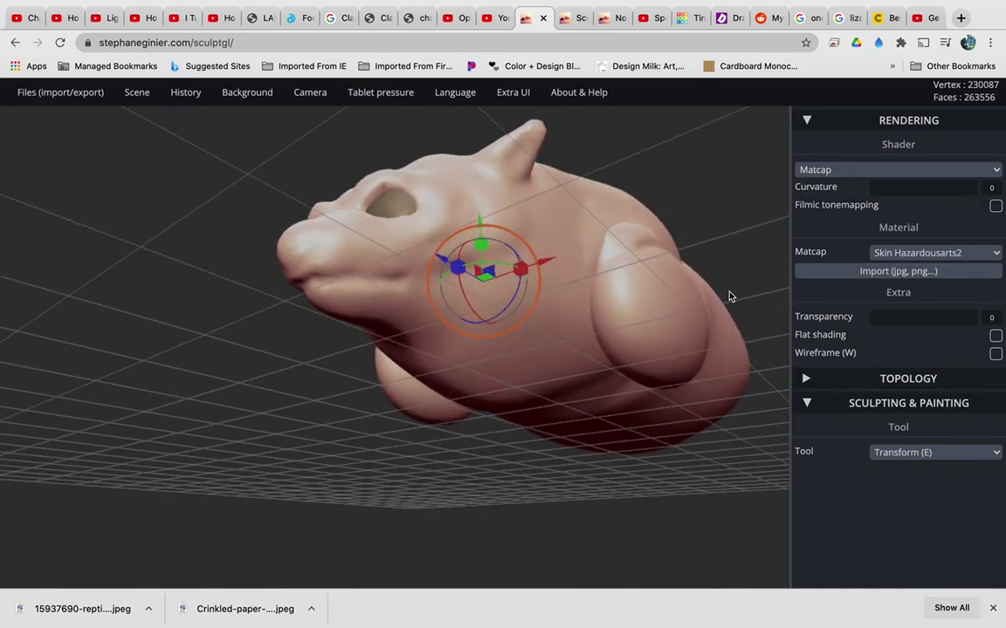
pyautogui.press('8')
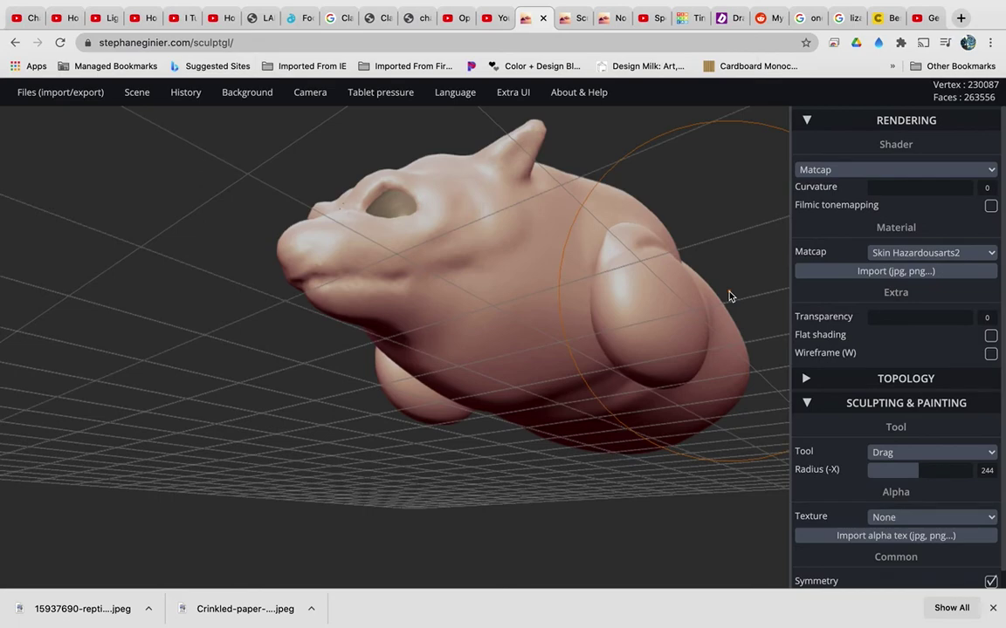
pyautogui.press('x')
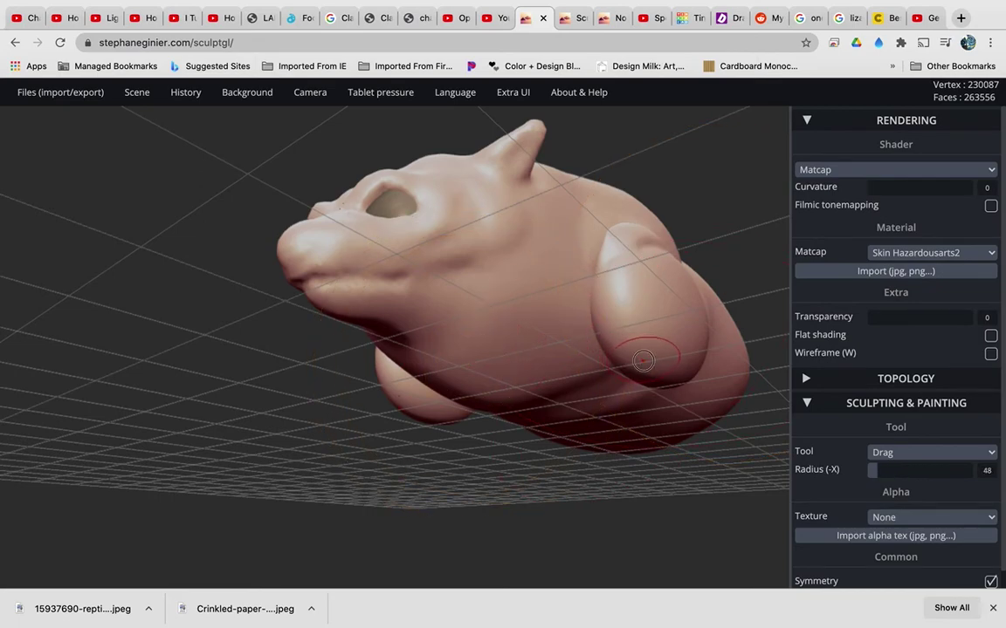
pyautogui.moveTo(643, 360); pyautogui.dragTo(626, 426)
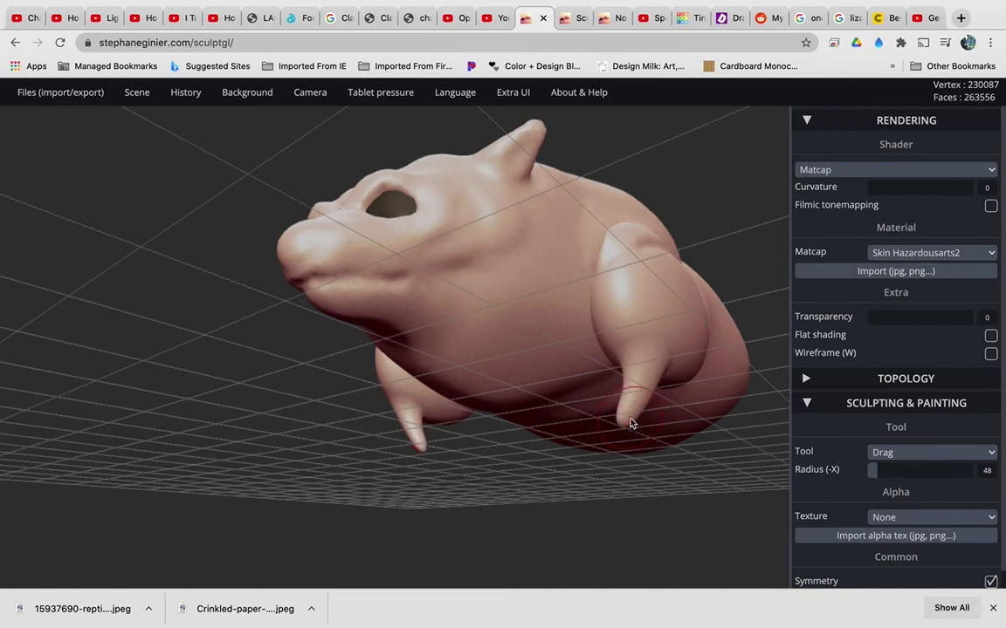
pyautogui.press('x')
pyautogui.moveTo(673, 374)
pyautogui.mouseDown()
pyautogui.moveTo(630, 471)
pyautogui.moveTo(577, 503)
pyautogui.moveTo(563, 498)
pyautogui.moveTo(598, 496)
pyautogui.moveTo(597, 516)
pyautogui.moveTo(628, 505)
pyautogui.moveTo(569, 501)
pyautogui.mouseUp()
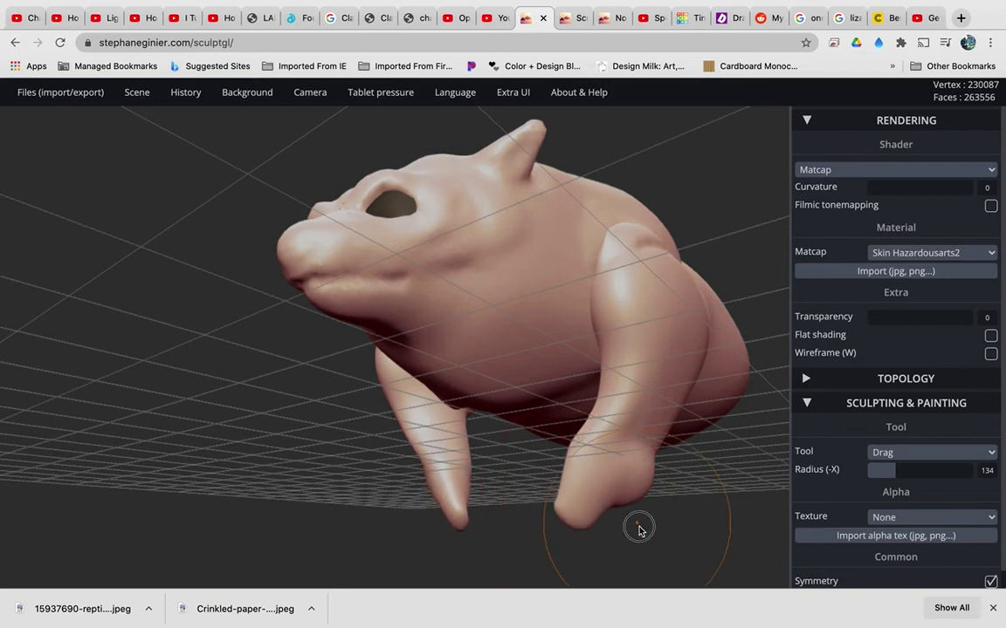
# - Select both eyeballs and merge them into one mesh
pyautogui.moveTo(637, 525)
pyautogui.mouseDown()
pyautogui.moveTo(693, 485)
pyautogui.moveTo(687, 511)
pyautogui.moveTo(523, 551)
pyautogui.mouseUp()
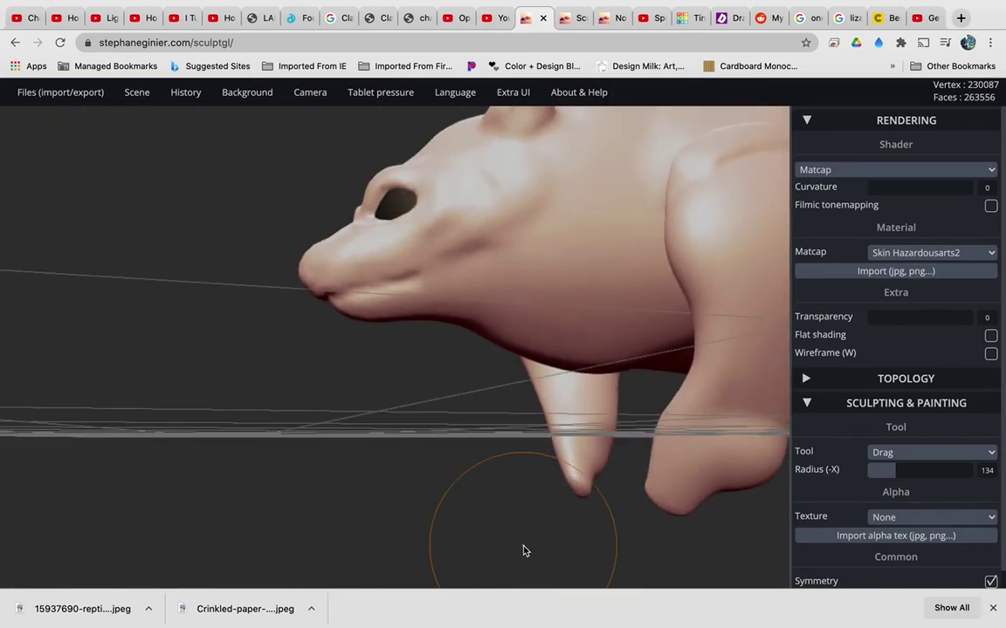
pyautogui.press('l')
pyautogui.scroll(-5, 524, 550)
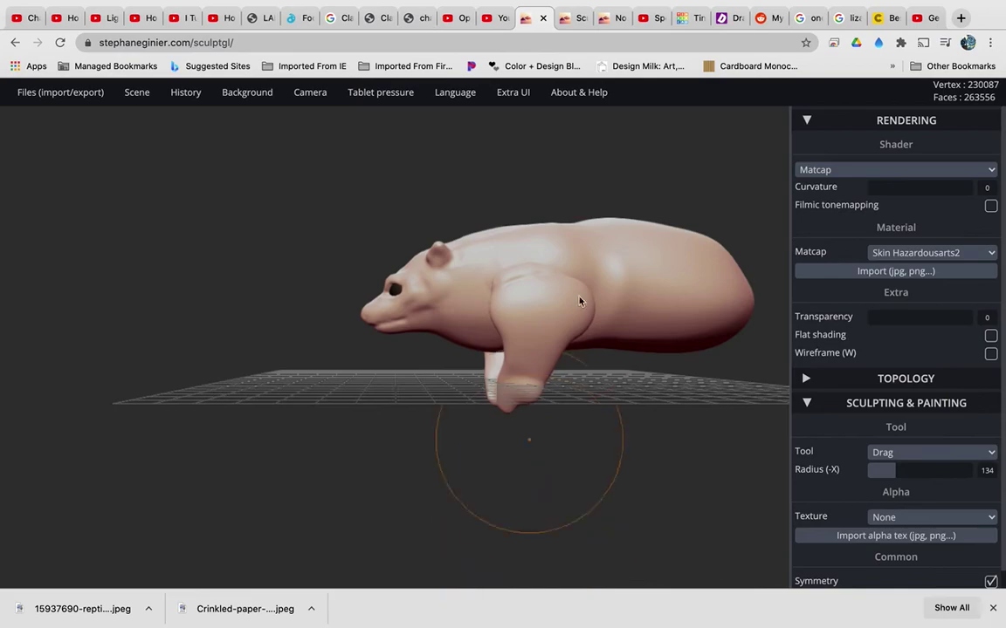
pyautogui.moveTo(332, 400); pyautogui.dragTo(664, 384)
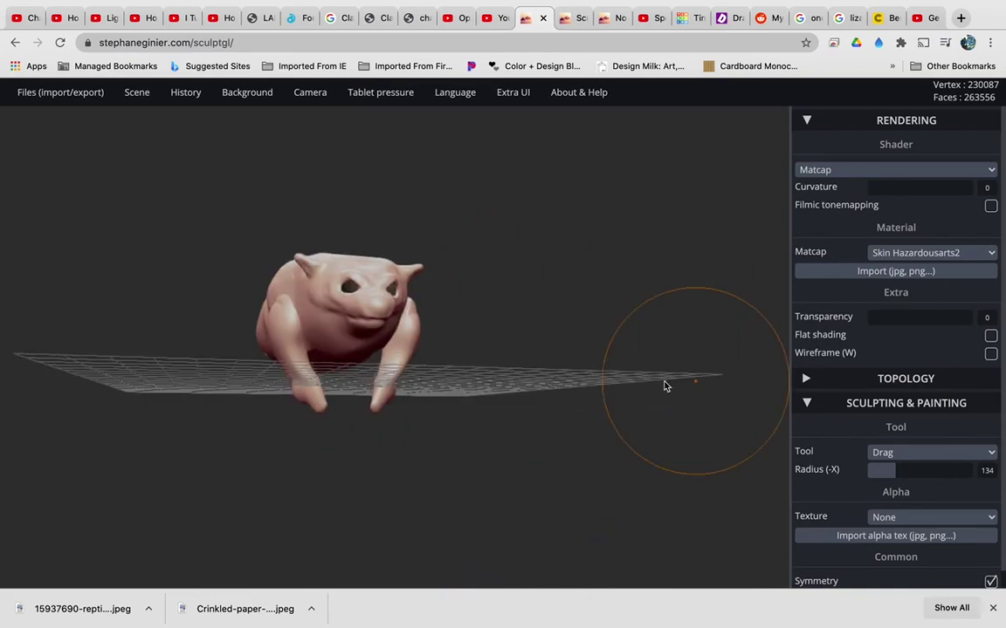
pyautogui.scroll(5, 345, 324)
pyautogui.moveTo(698, 181); pyautogui.dragTo(647, 266)
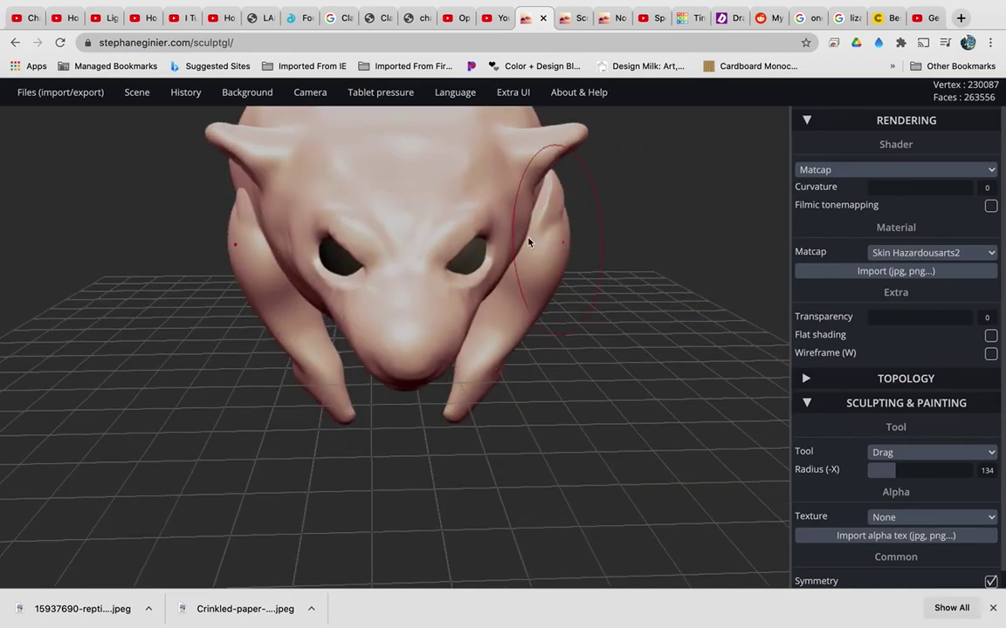
pyautogui.keyDown('shift'); pyautogui.click(472, 261); pyautogui.keyUp('shift')
pyautogui.moveTo(393, 270)
pyautogui.keyDown('shift'); pyautogui.mouseDown()
pyautogui.moveTo(339, 262)
pyautogui.moveTo(381, 204)
pyautogui.moveTo(402, 195)
pyautogui.moveTo(408, 173)
pyautogui.moveTo(439, 180)
pyautogui.mouseUp(); pyautogui.keyUp('shift')
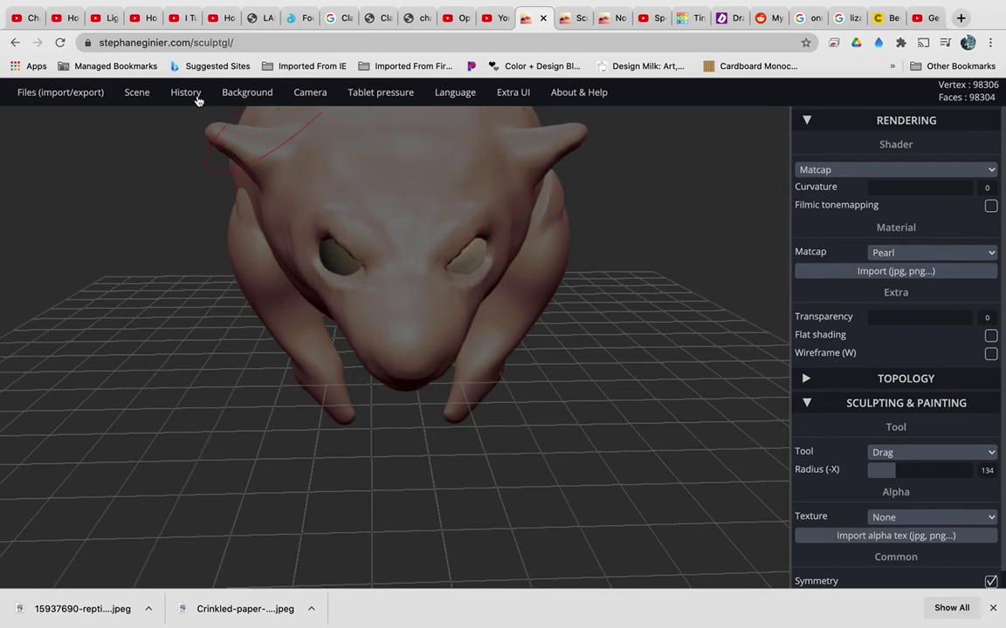
pyautogui.moveTo(144, 97)
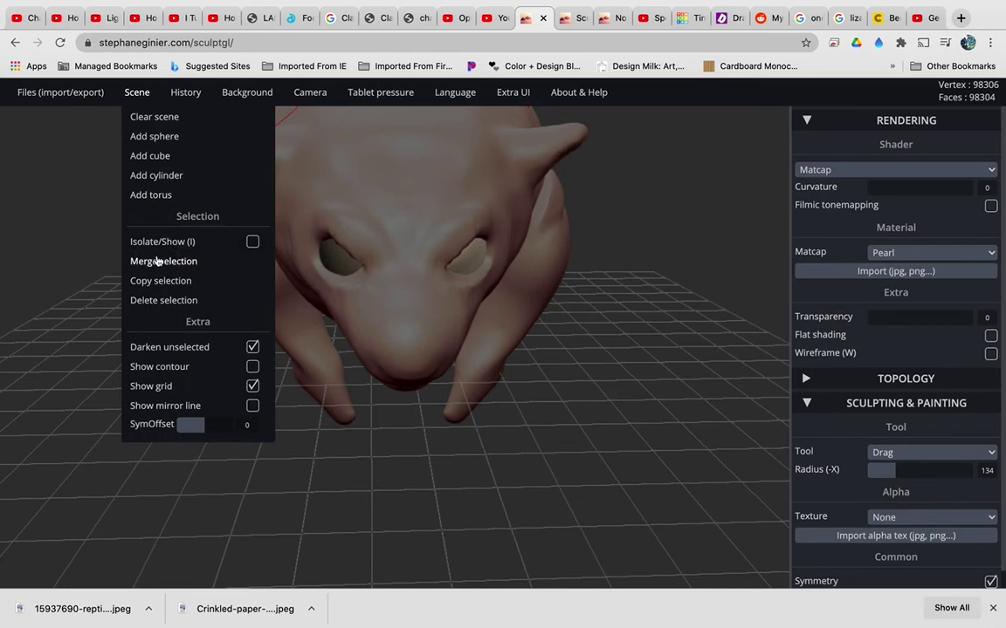
pyautogui.scroll(-5, 606, 358)
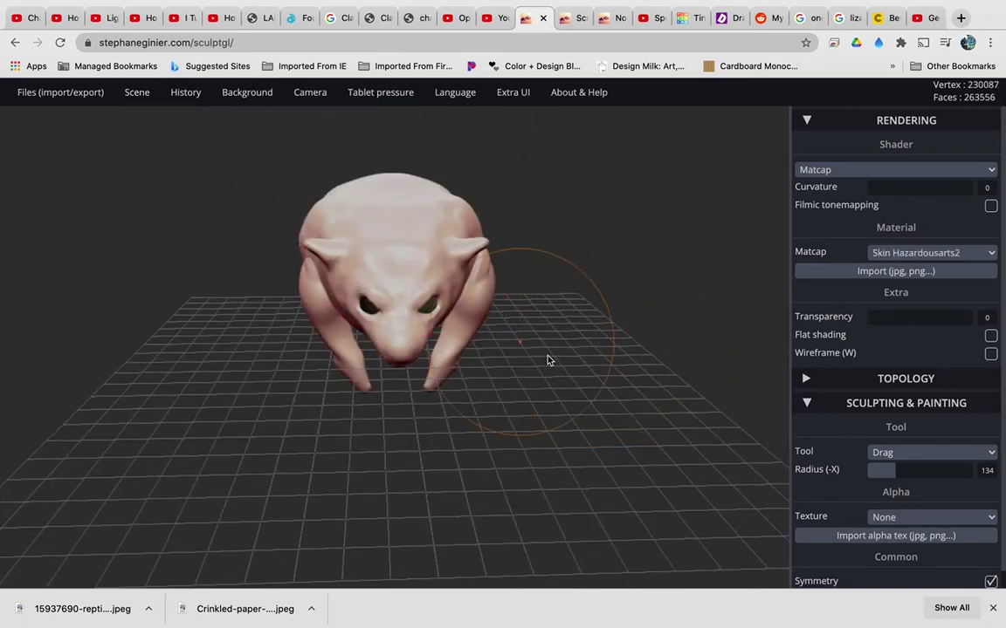
# - Switch to the Transform tool and select the merged eyeballs
pyautogui.moveTo(492, 320); pyautogui.dragTo(541, 313)
pyautogui.scroll(-3, 540, 313)
pyautogui.scroll(2, 540, 314)
pyautogui.scroll(-5, 540, 313)
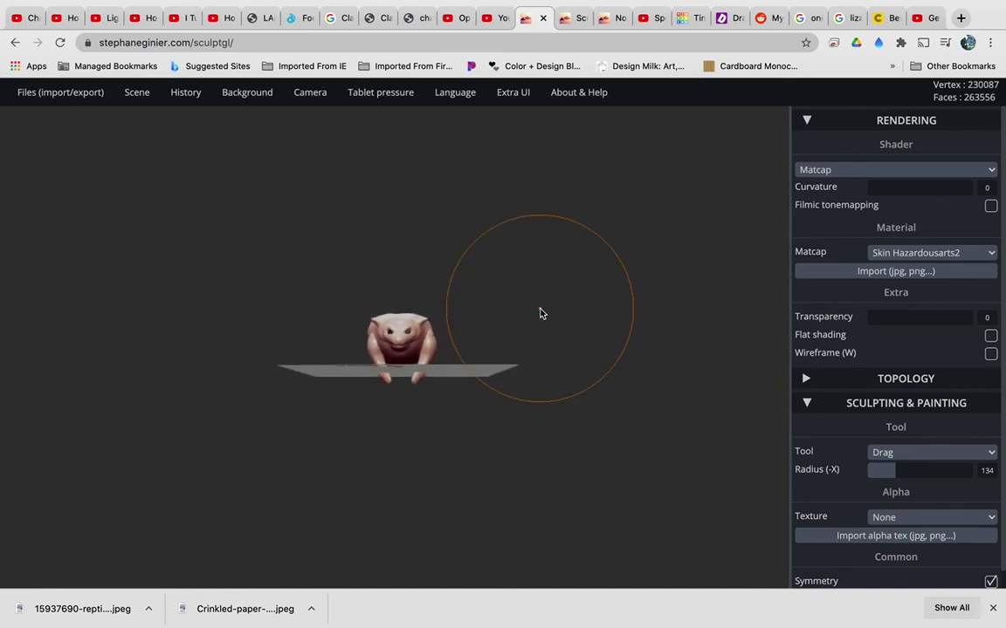
pyautogui.scroll(6, 540, 314)
pyautogui.scroll(3, 541, 313)
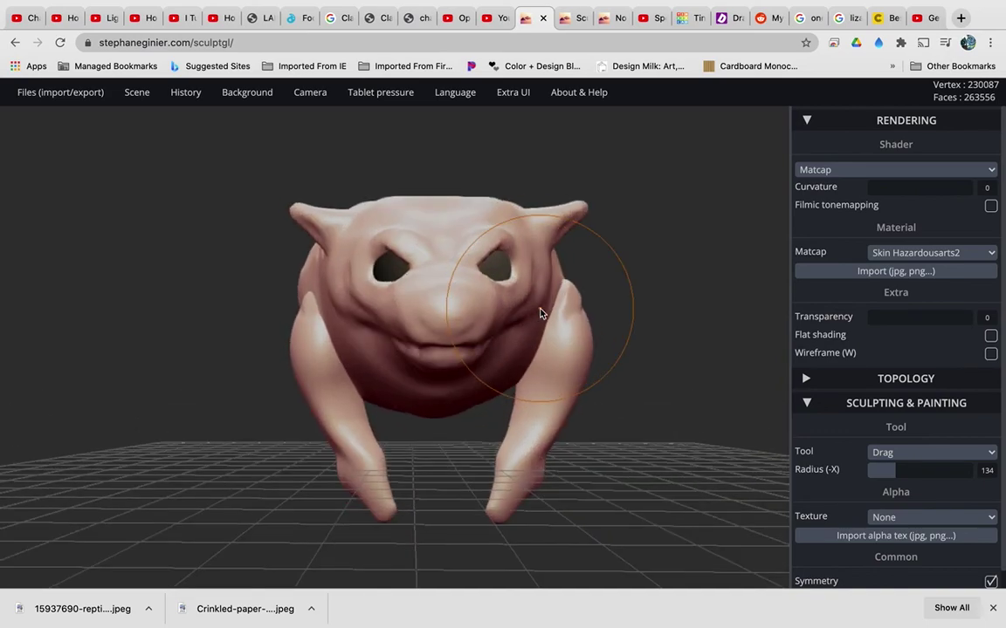
pyautogui.press('e')
pyautogui.click(440, 303)
pyautogui.moveTo(502, 317)
pyautogui.mouseDown()
pyautogui.moveTo(647, 298)
pyautogui.moveTo(487, 312)
pyautogui.moveTo(507, 314)
pyautogui.mouseUp()
pyautogui.click(501, 270)
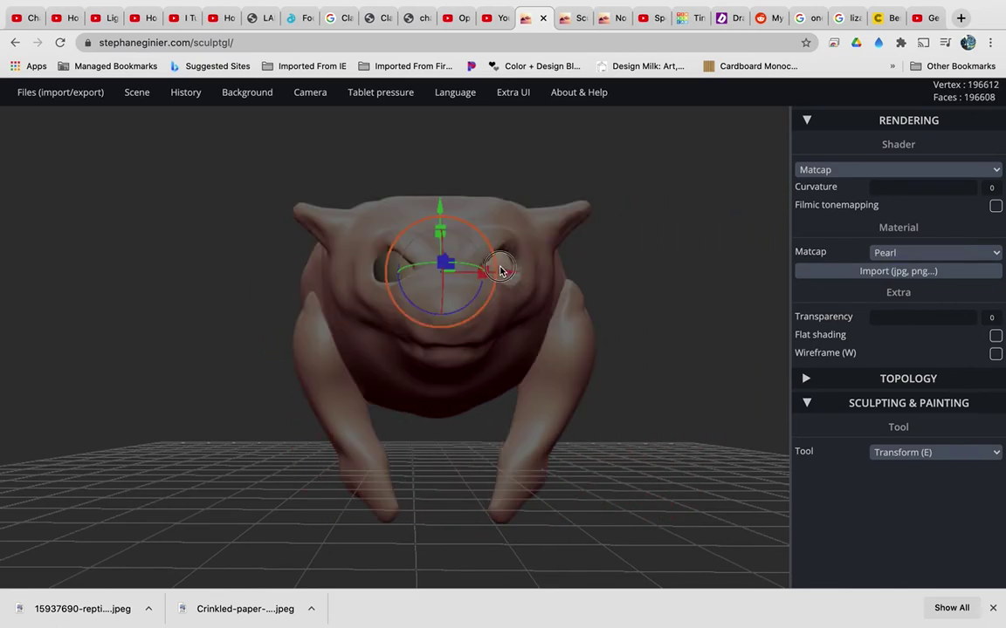
pyautogui.press('shift')
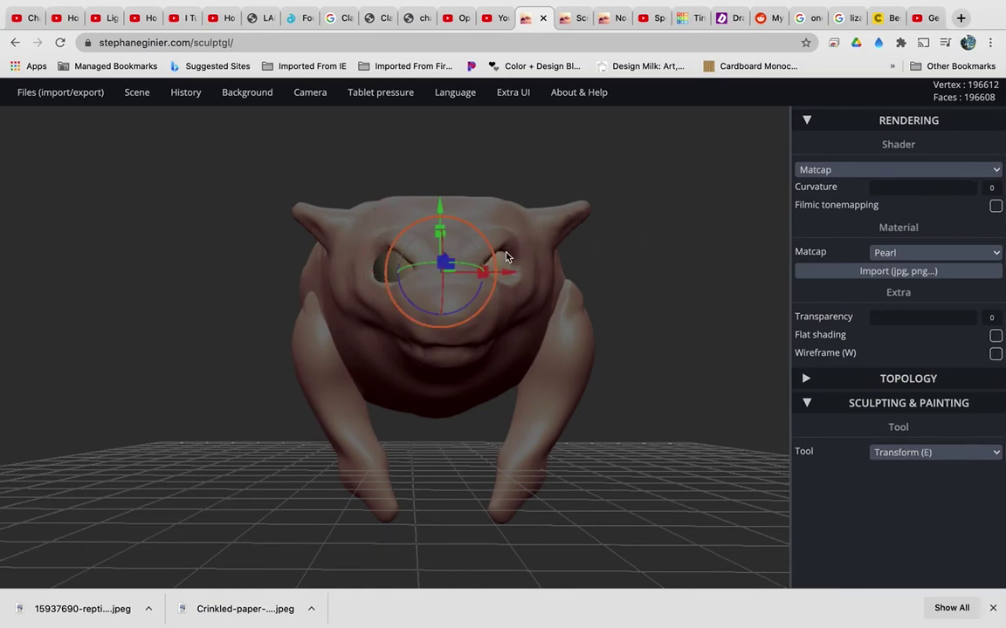
# - Select the body together with the merged eyeballs and merge them into one mesh
pyautogui.moveTo(490, 170); pyautogui.dragTo(489, 174)
pyautogui.moveTo(477, 227); pyautogui.dragTo(473, 226)
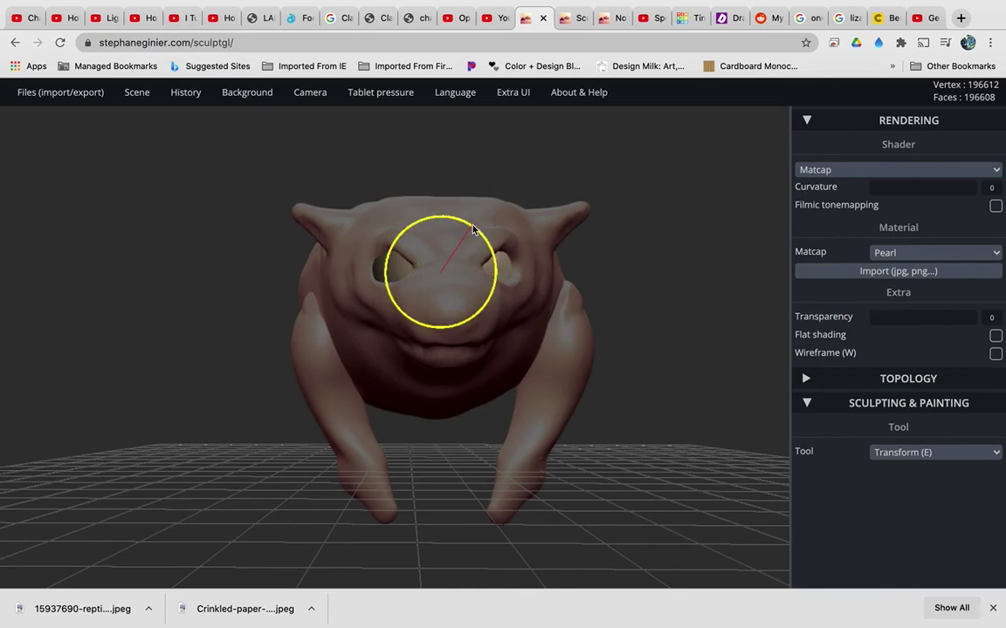
pyautogui.press('1')
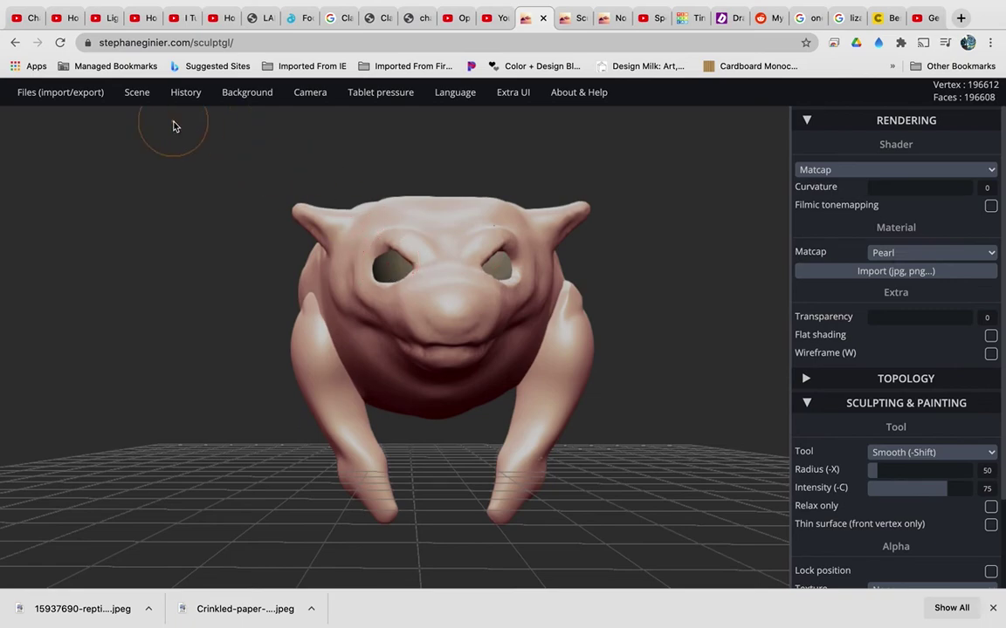
pyautogui.moveTo(137, 97)
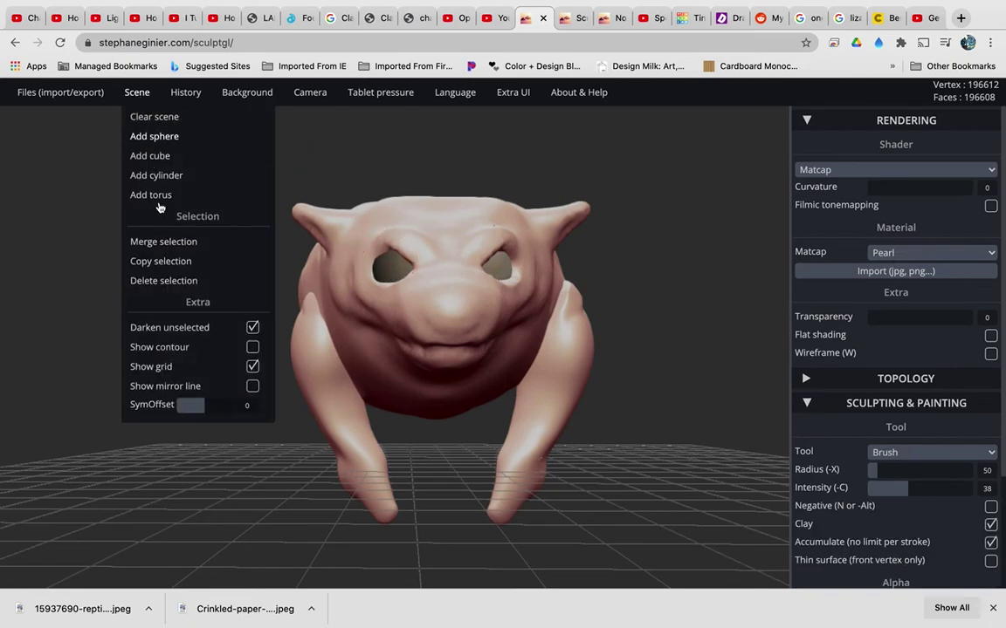
pyautogui.click(167, 243)
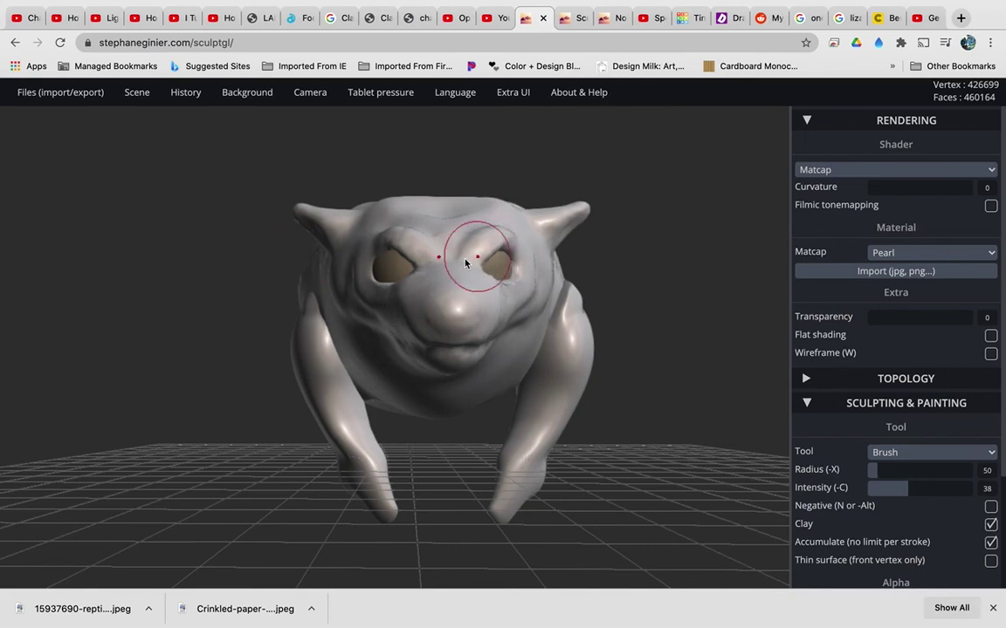
# - Move the merged creature sideways along its red X axis with the Transform tool
pyautogui.press('Right')
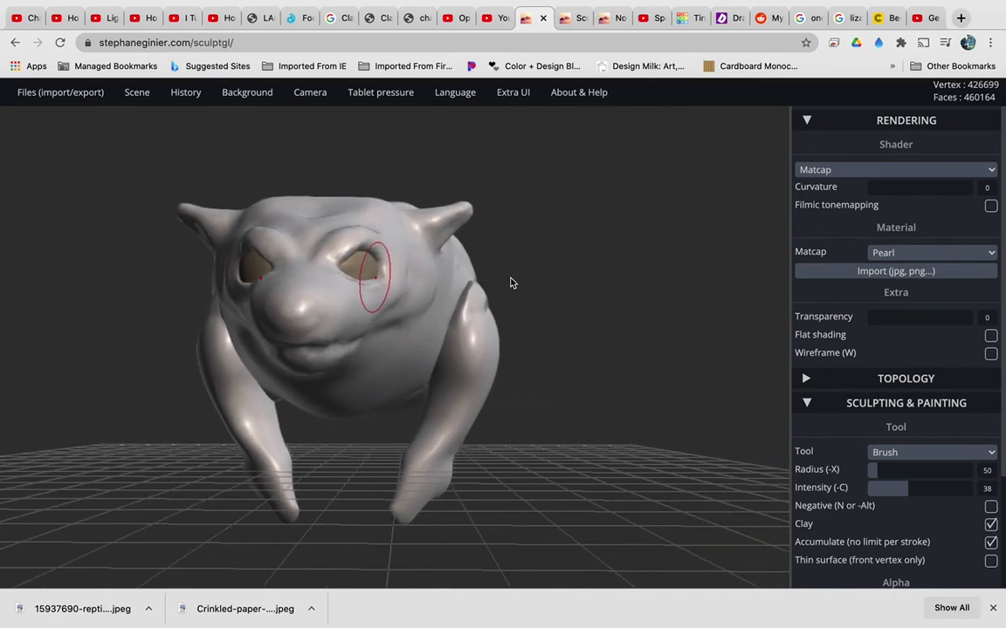
pyautogui.press('e')
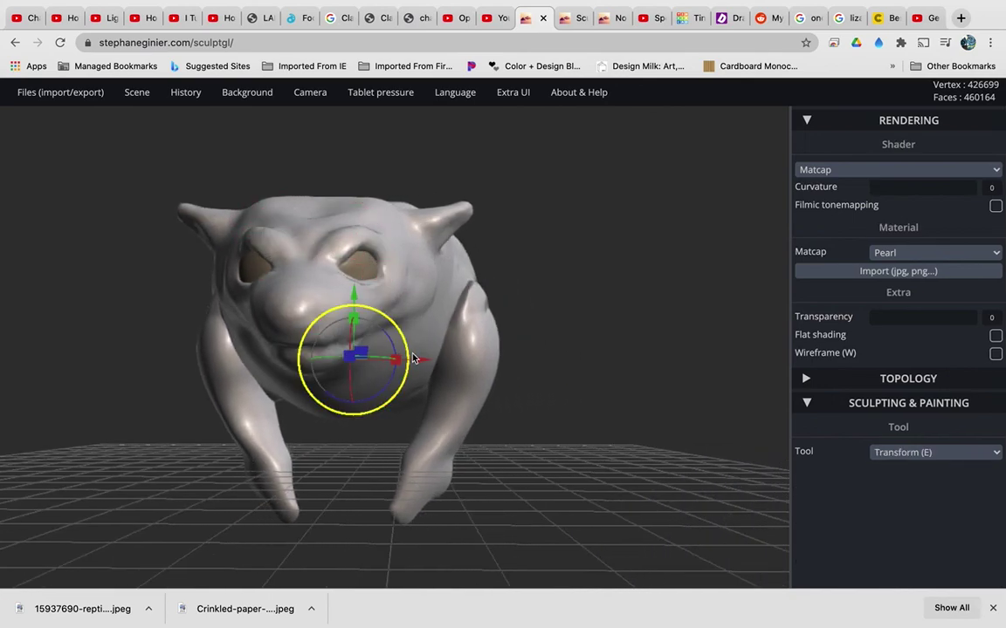
pyautogui.moveTo(422, 359)
pyautogui.mouseDown()
pyautogui.moveTo(587, 353)
pyautogui.moveTo(363, 347)
pyautogui.moveTo(633, 330)
pyautogui.moveTo(413, 343)
pyautogui.moveTo(481, 347)
pyautogui.mouseUp()
pyautogui.moveTo(601, 303); pyautogui.dragTo(579, 299)
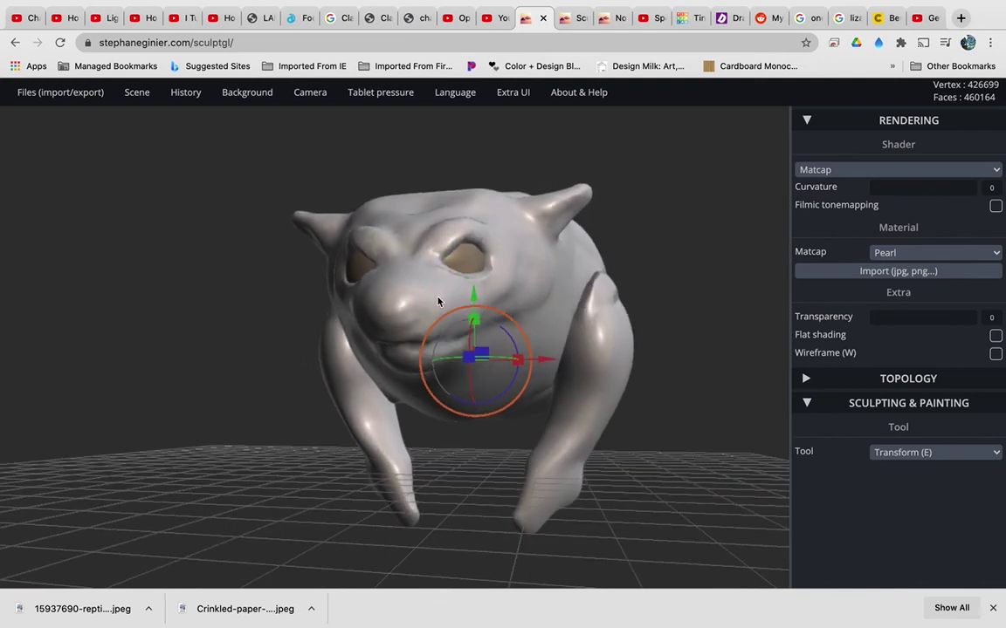
# - Open the choice of matcap materials for the merged creature
pyautogui.click(919, 253)
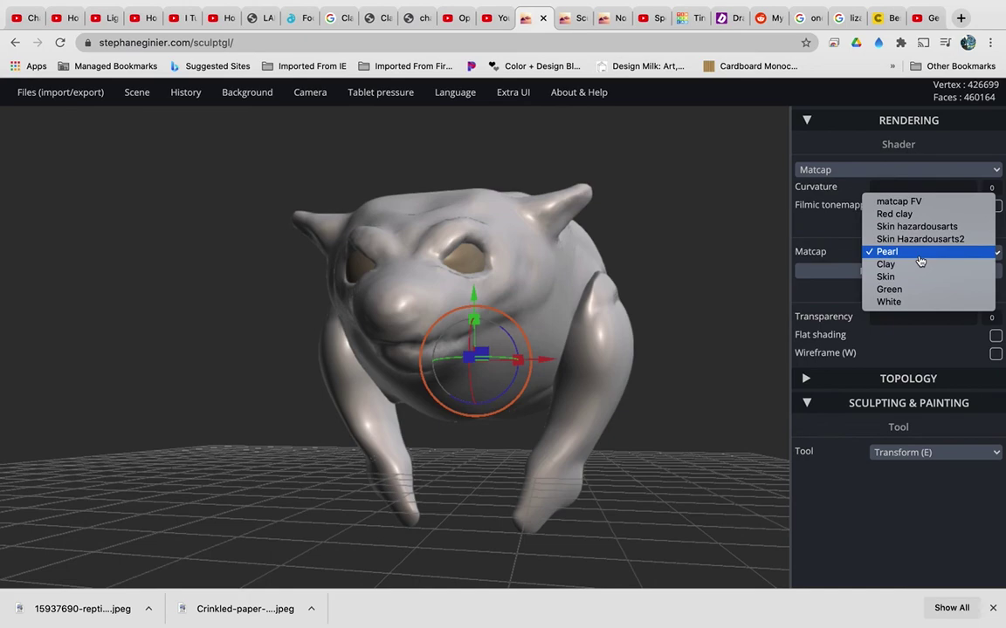